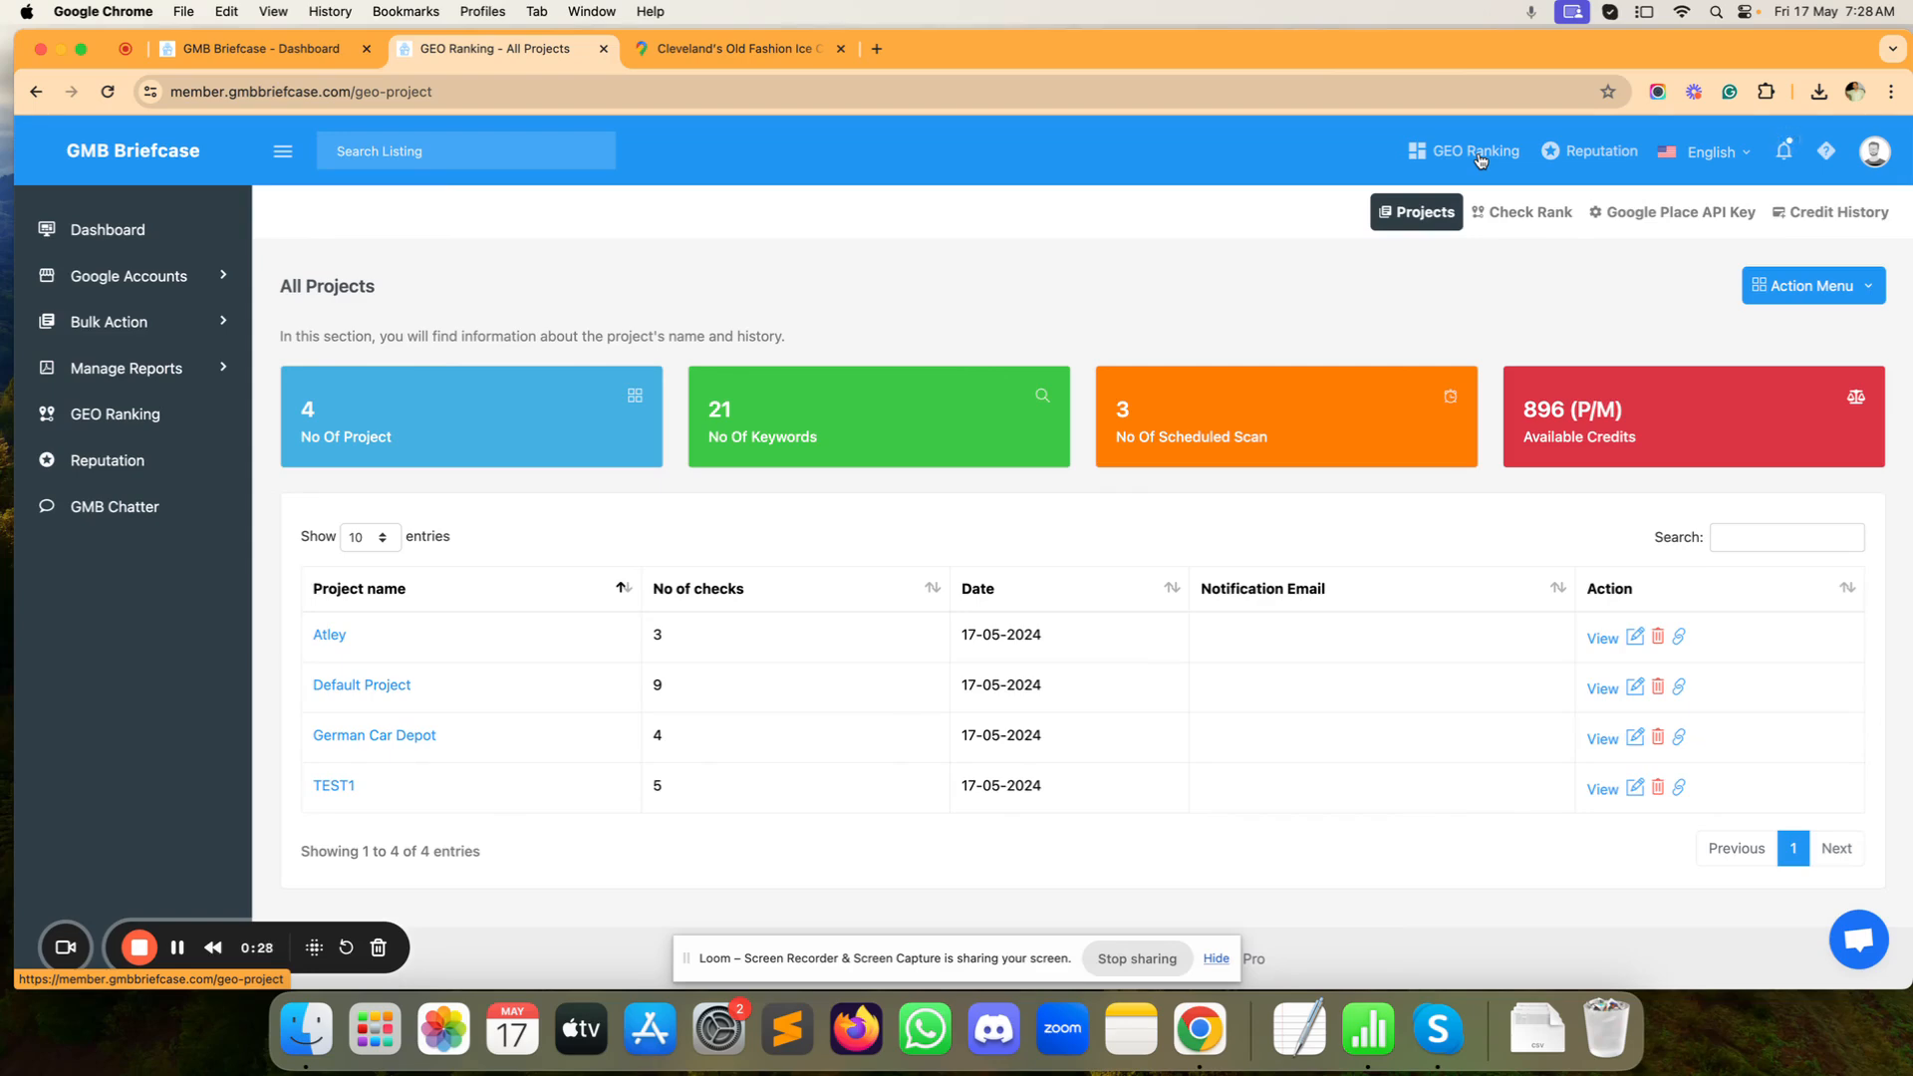
Step: Refresh the project list and add project 'Rank Check Test' with a notification e-mail address
{"action": "left_click", "coordinate": [1479, 163]}
{"action": "left_click", "coordinate": [1822, 292]}
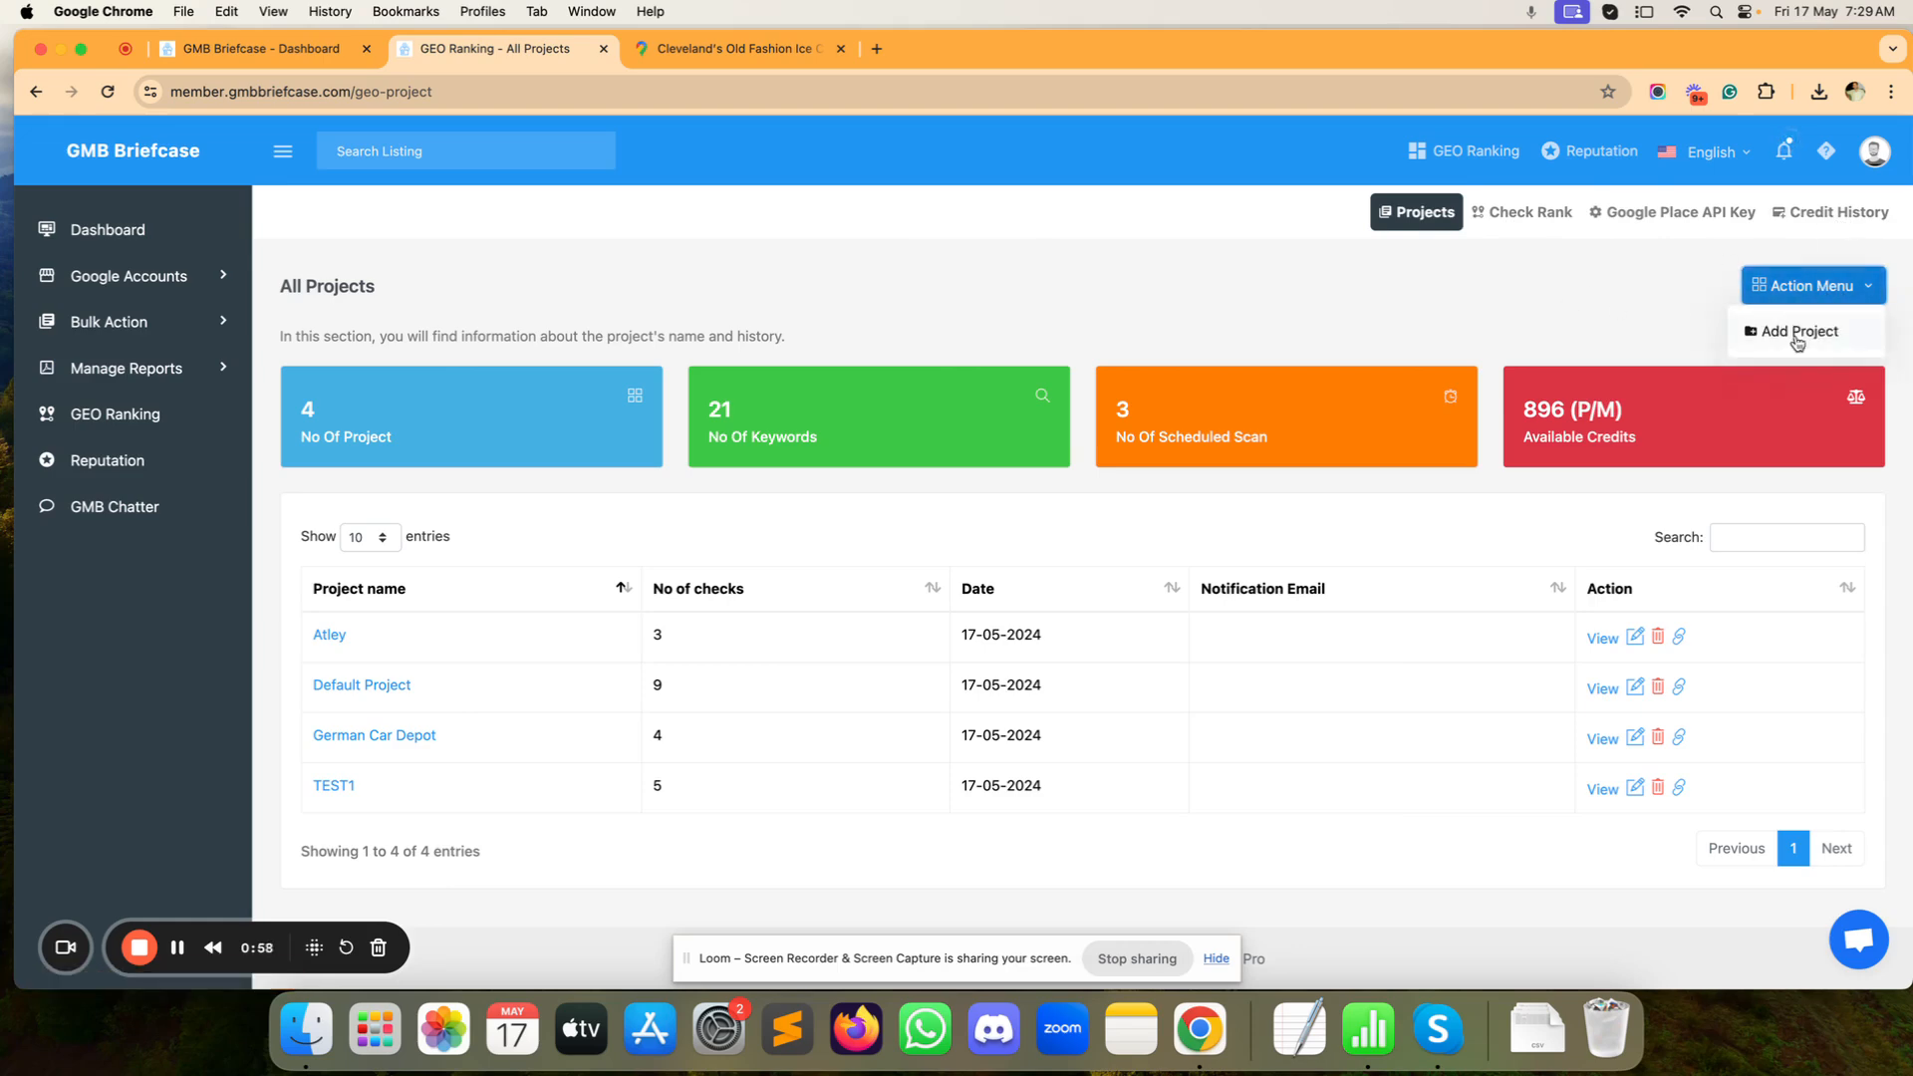
{"action": "left_click", "coordinate": [1800, 332]}
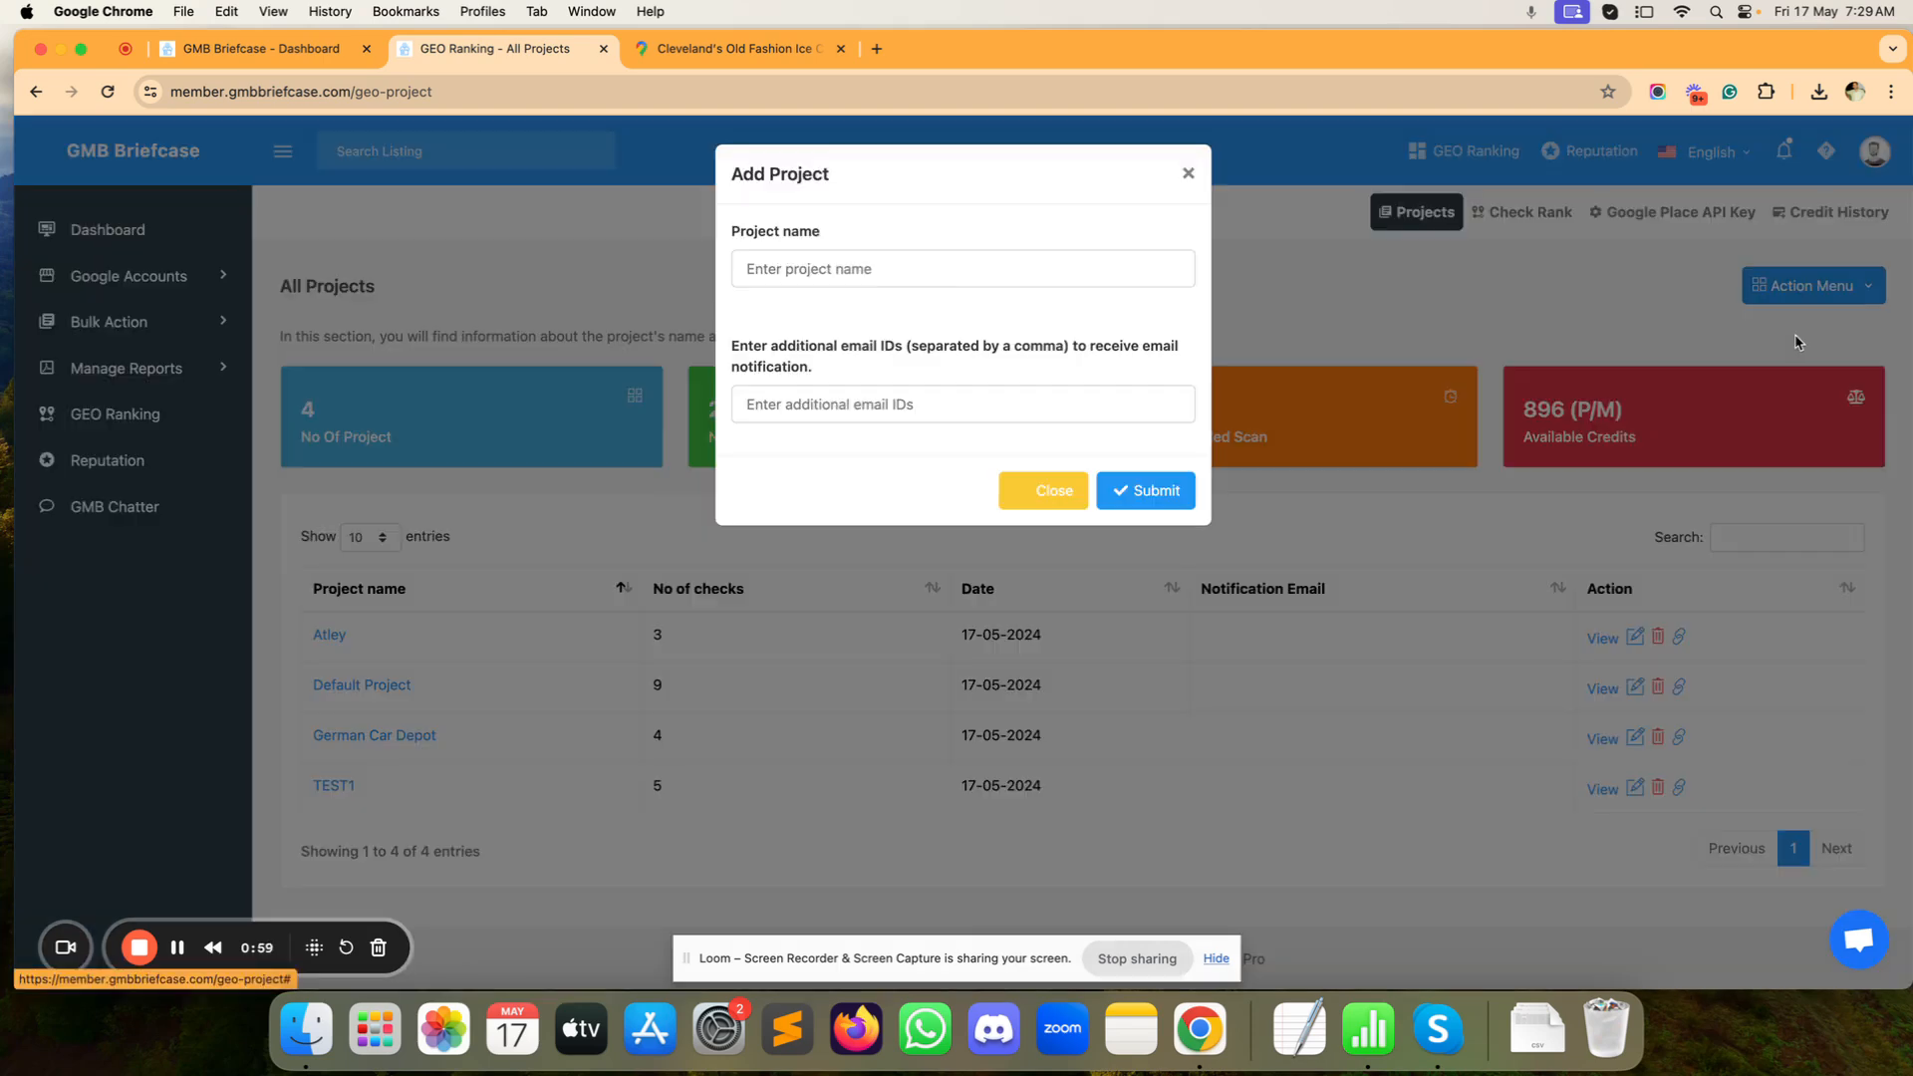
{"action": "left_click", "coordinate": [979, 268]}
{"action": "type", "text": "Tes"}
{"action": "key", "text": "super+a"}
{"action": "type", "text": "Rank Che"}
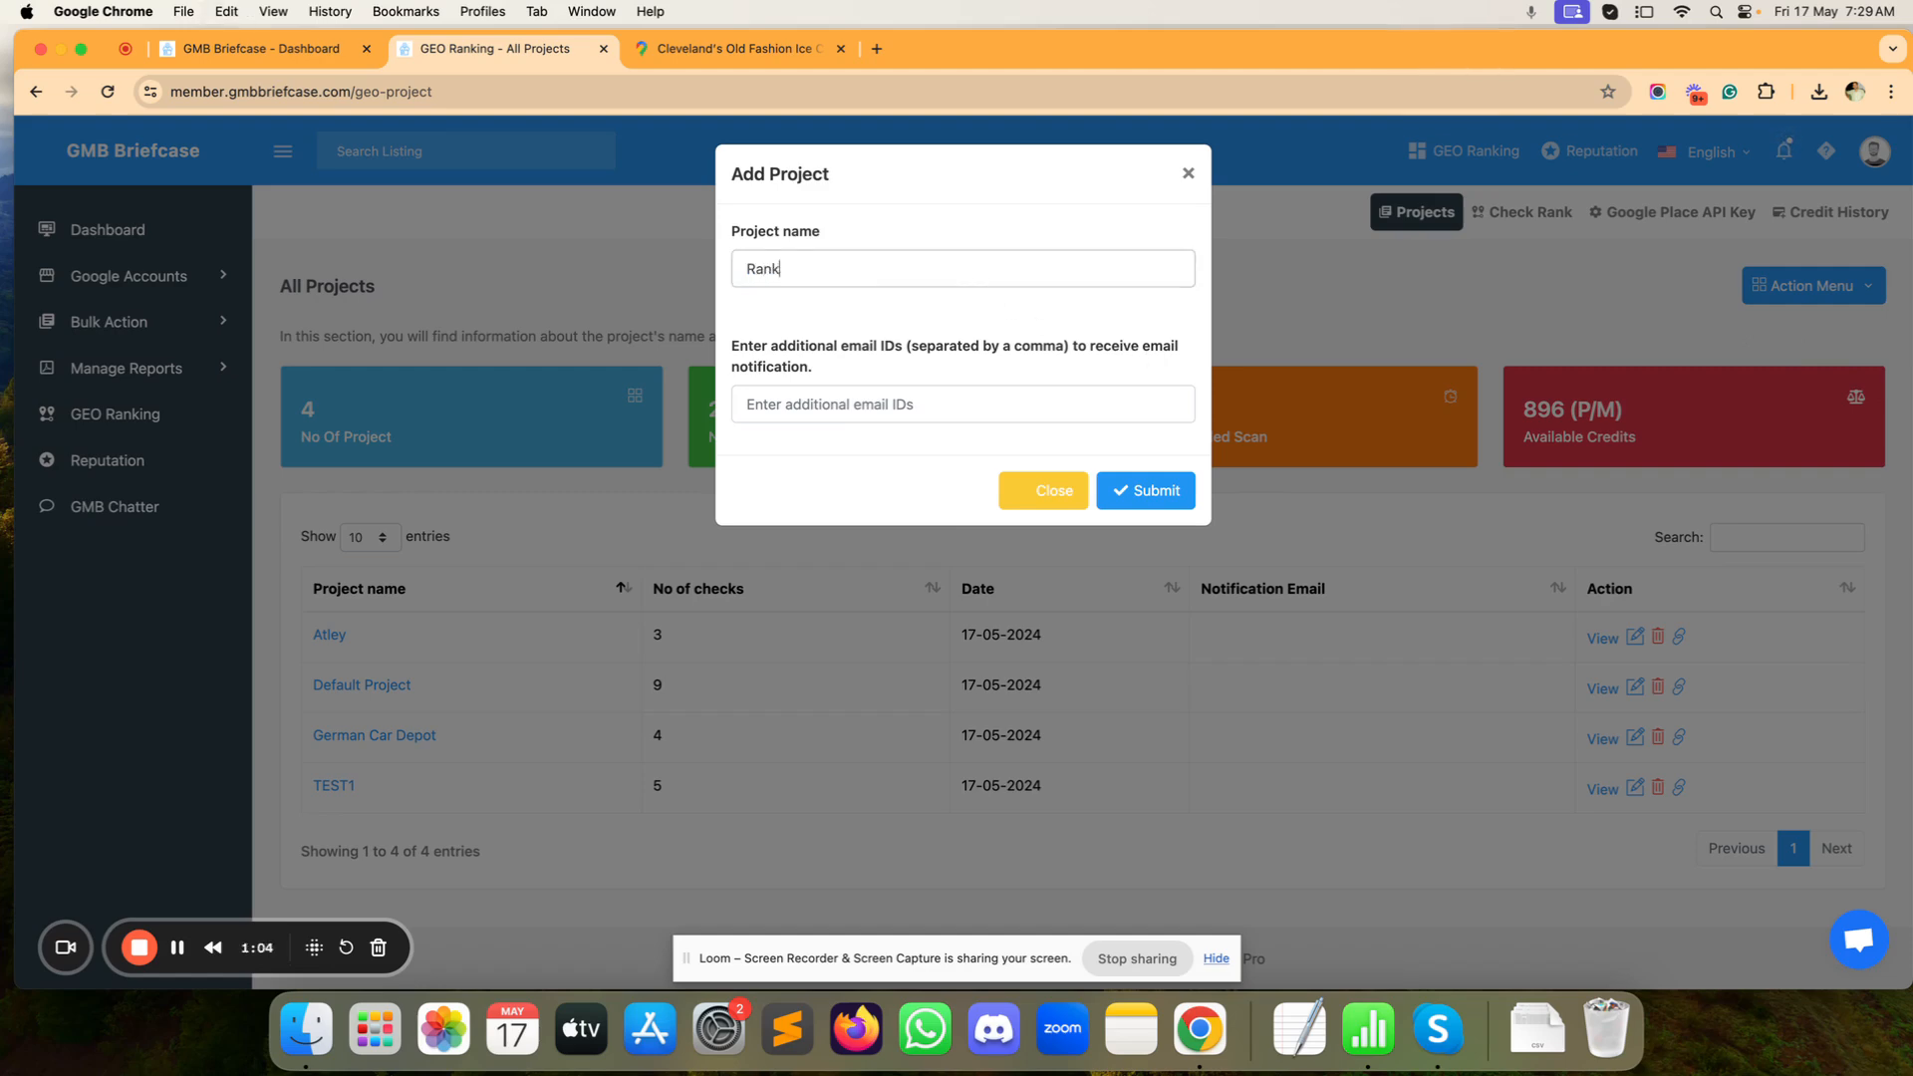
{"action": "type", "text": "ck Test"}
{"action": "left_click", "coordinate": [749, 404]}
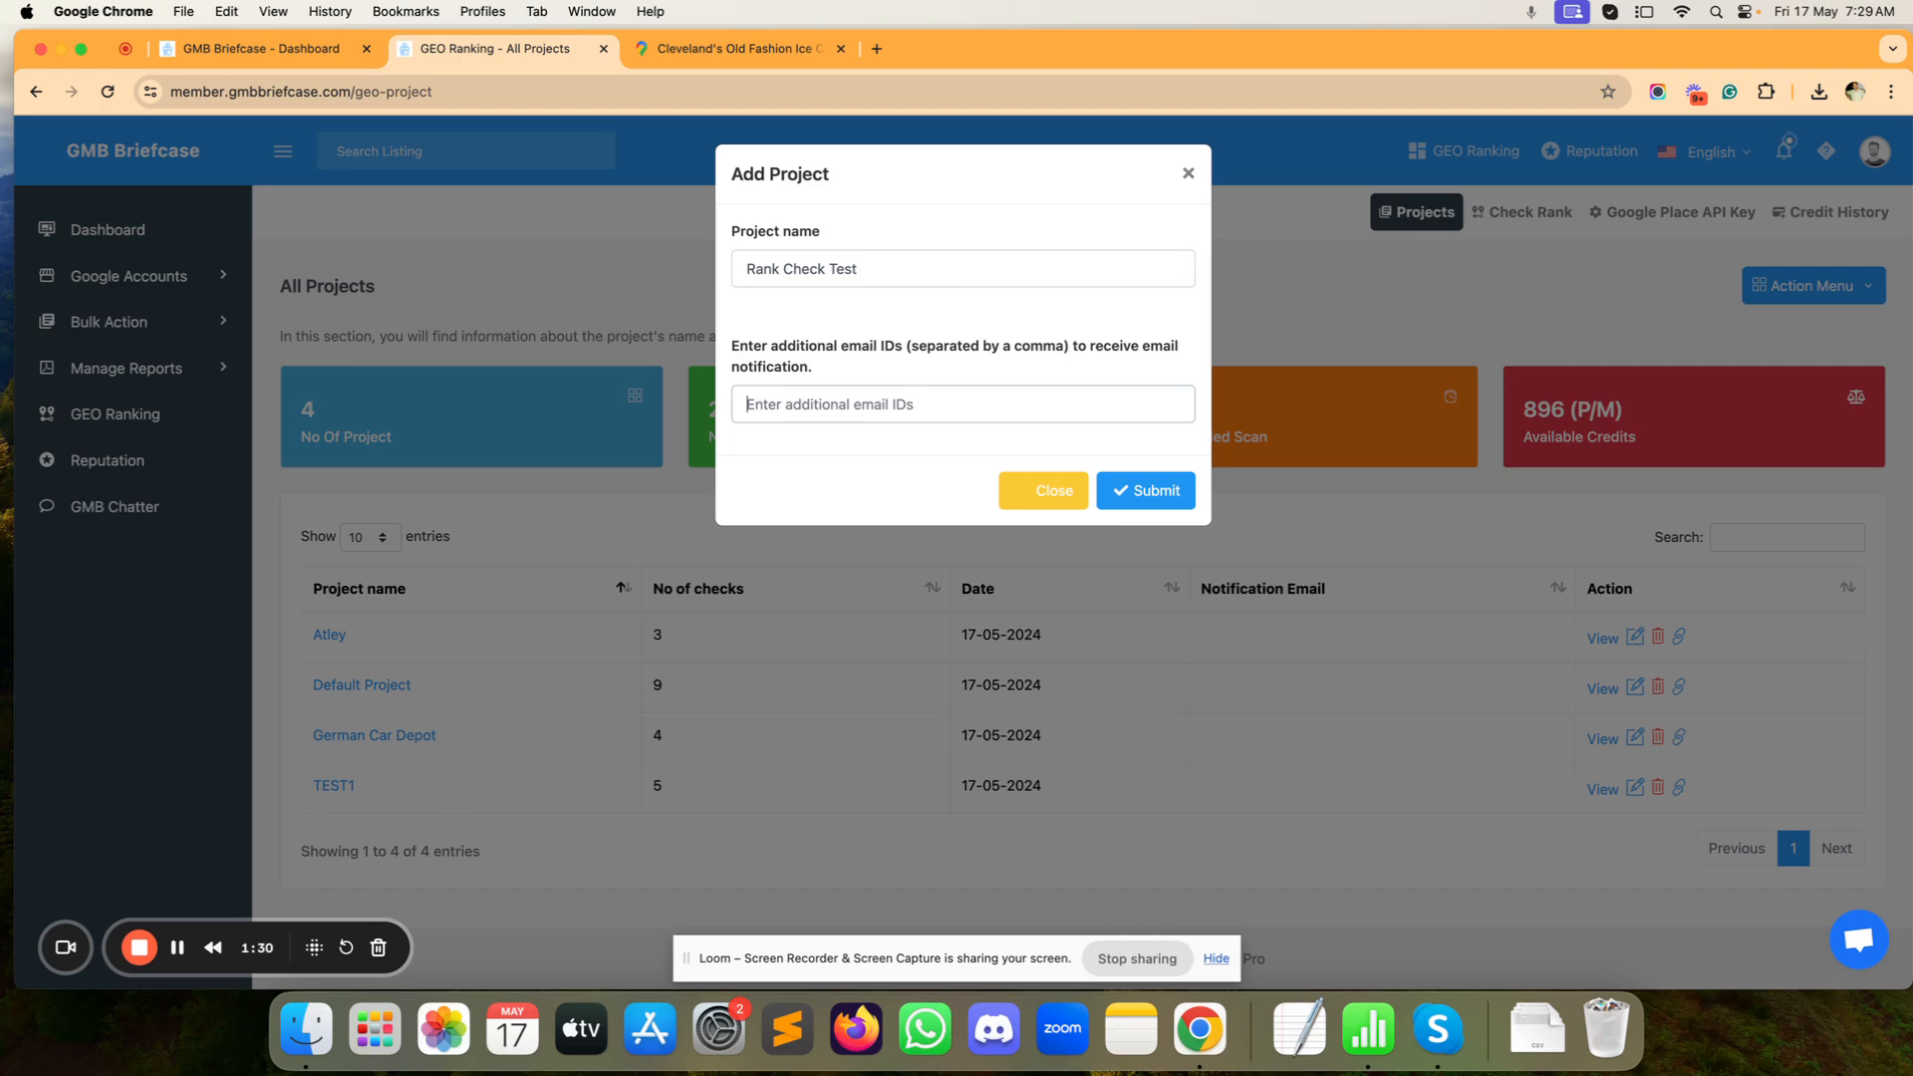
{"action": "left_click", "coordinate": [1148, 491]}
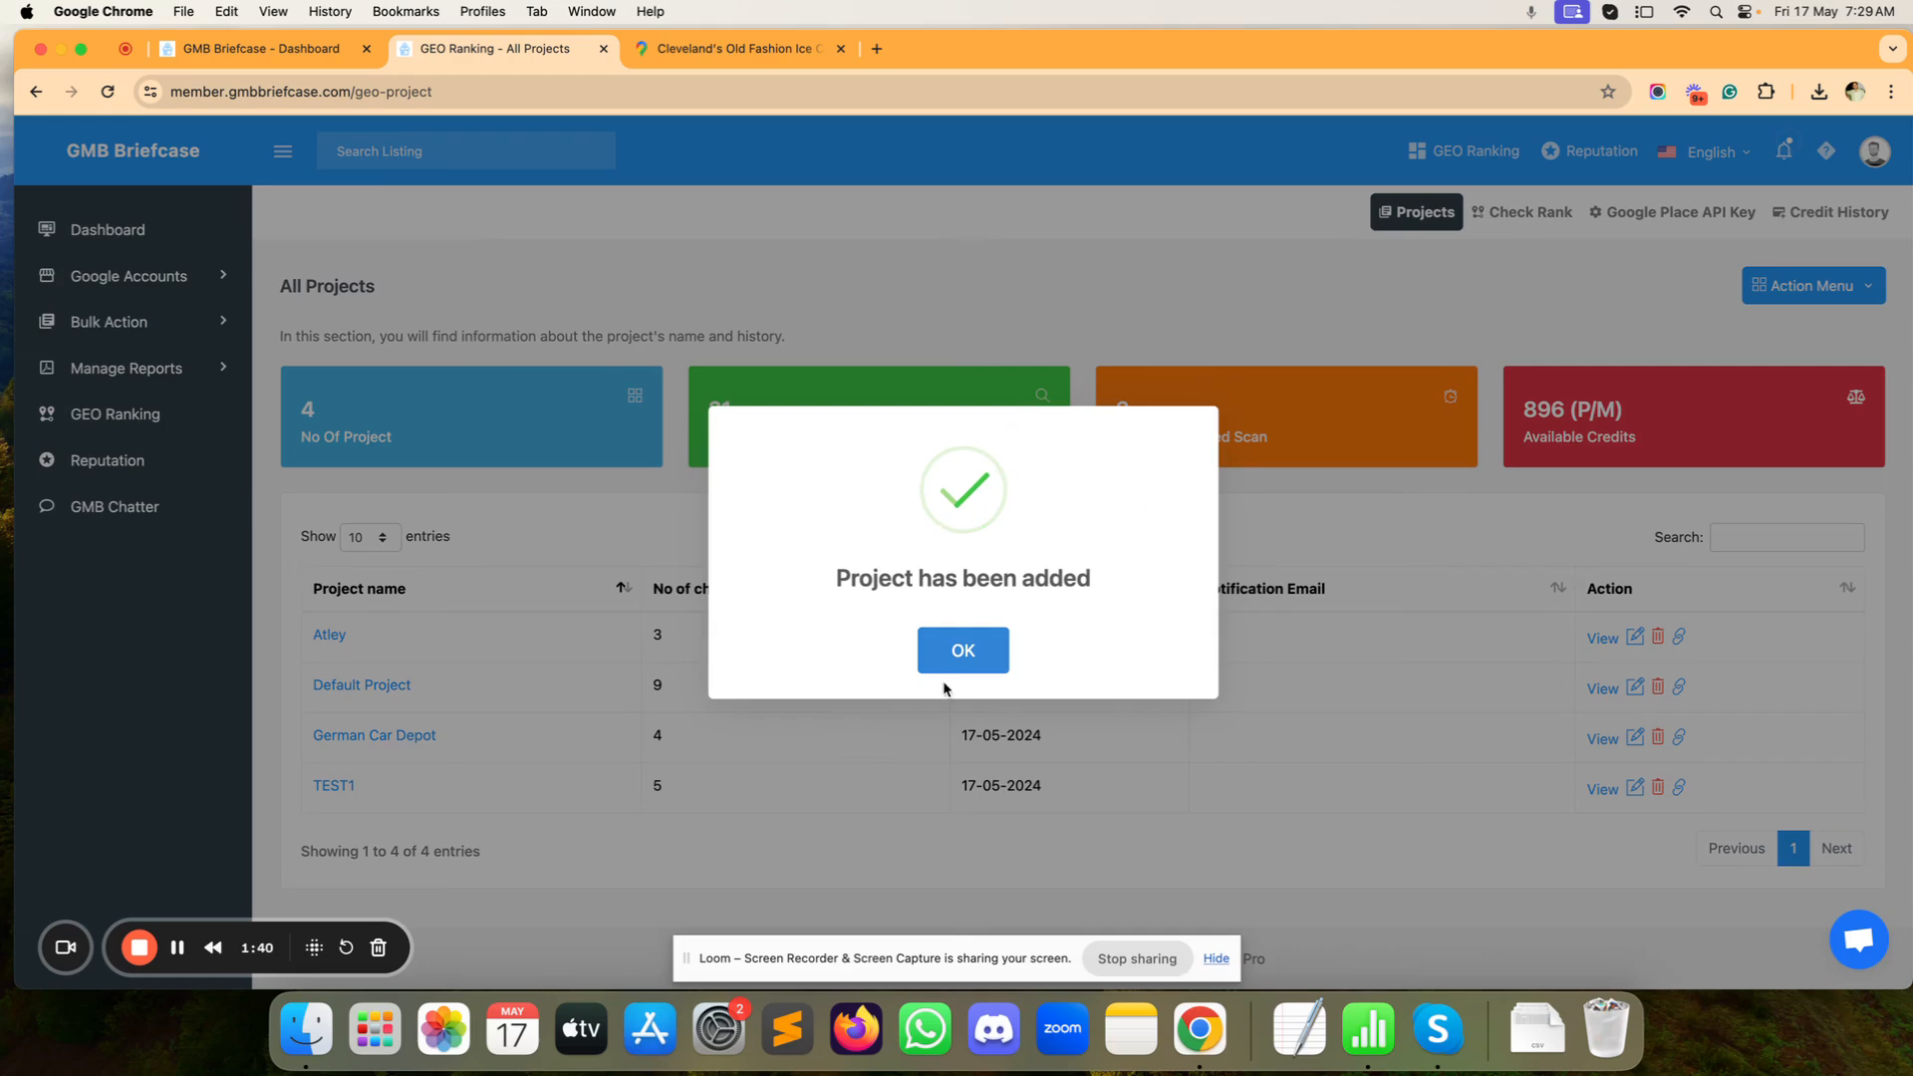
{"action": "left_click", "coordinate": [963, 650]}
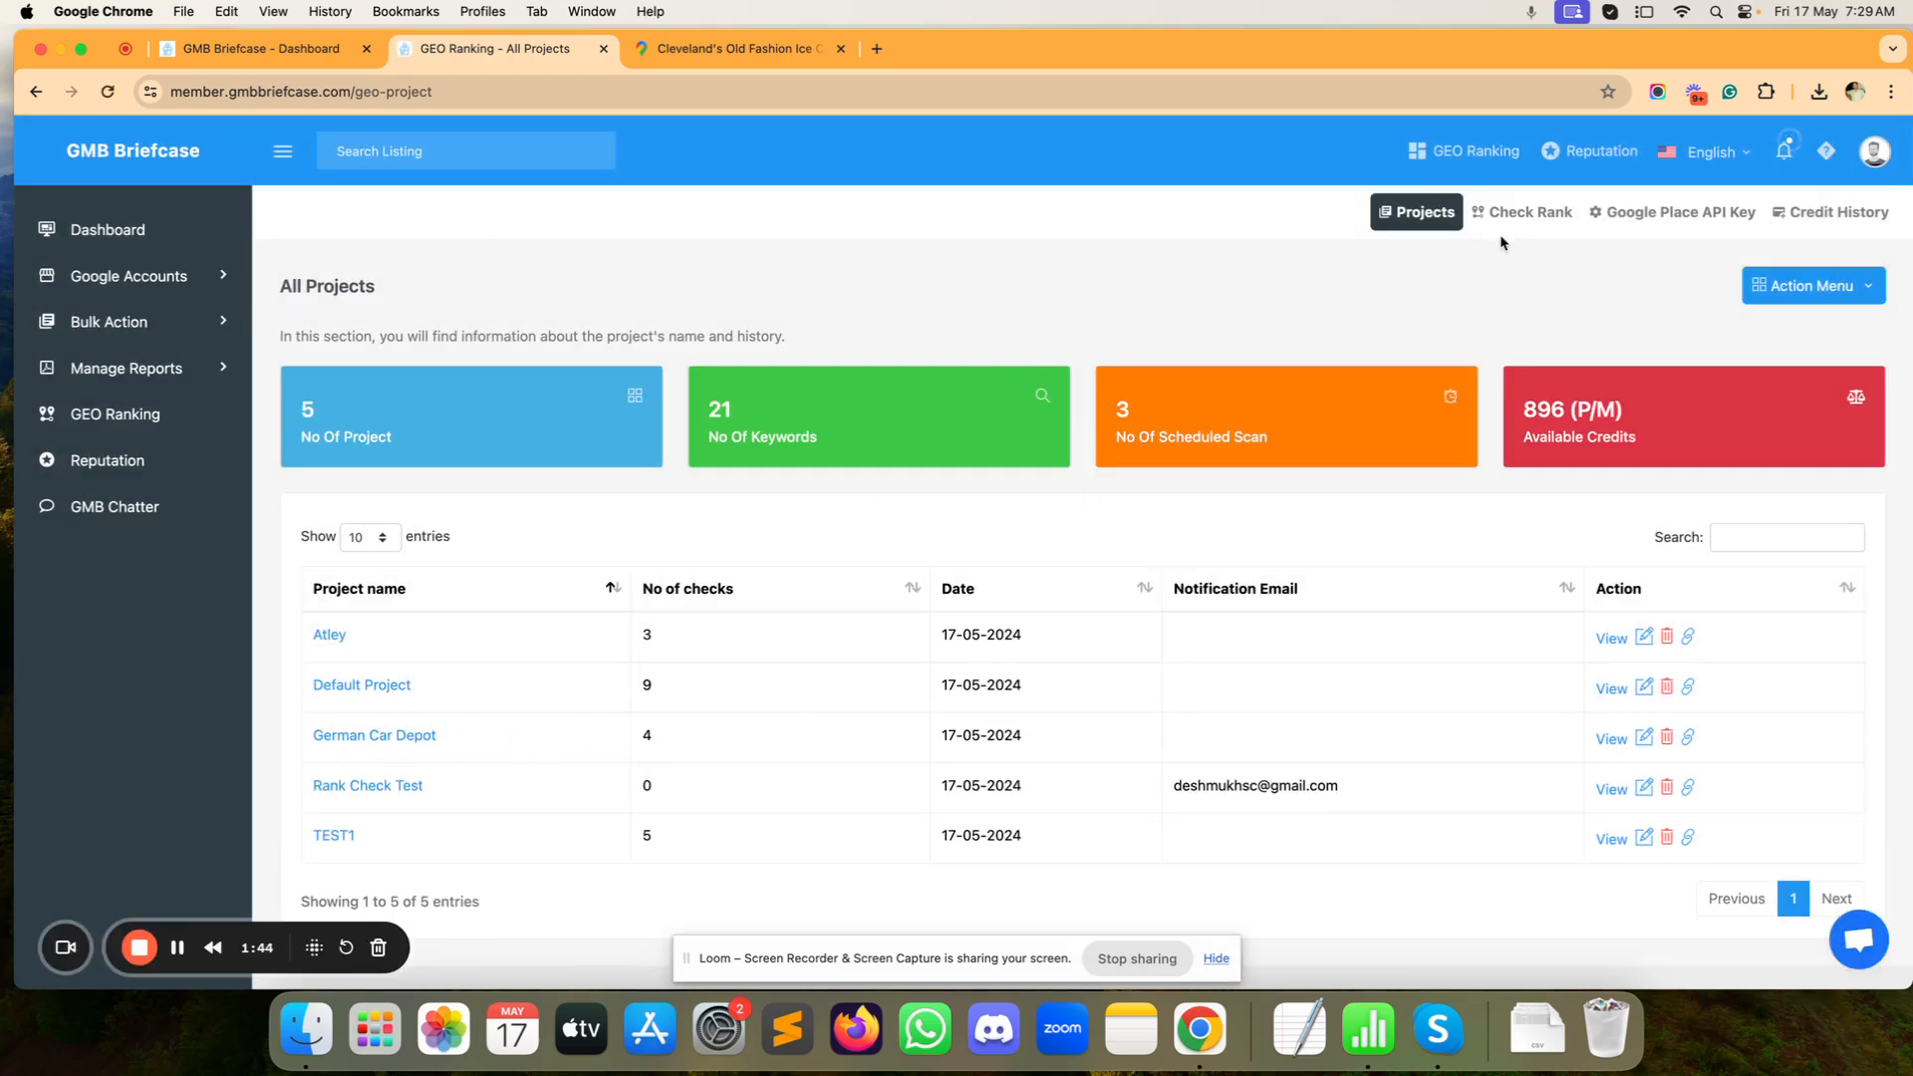
Step: Open the rank check form after glancing at the ice cream shop's Maps listing
{"action": "left_click", "coordinate": [1517, 213]}
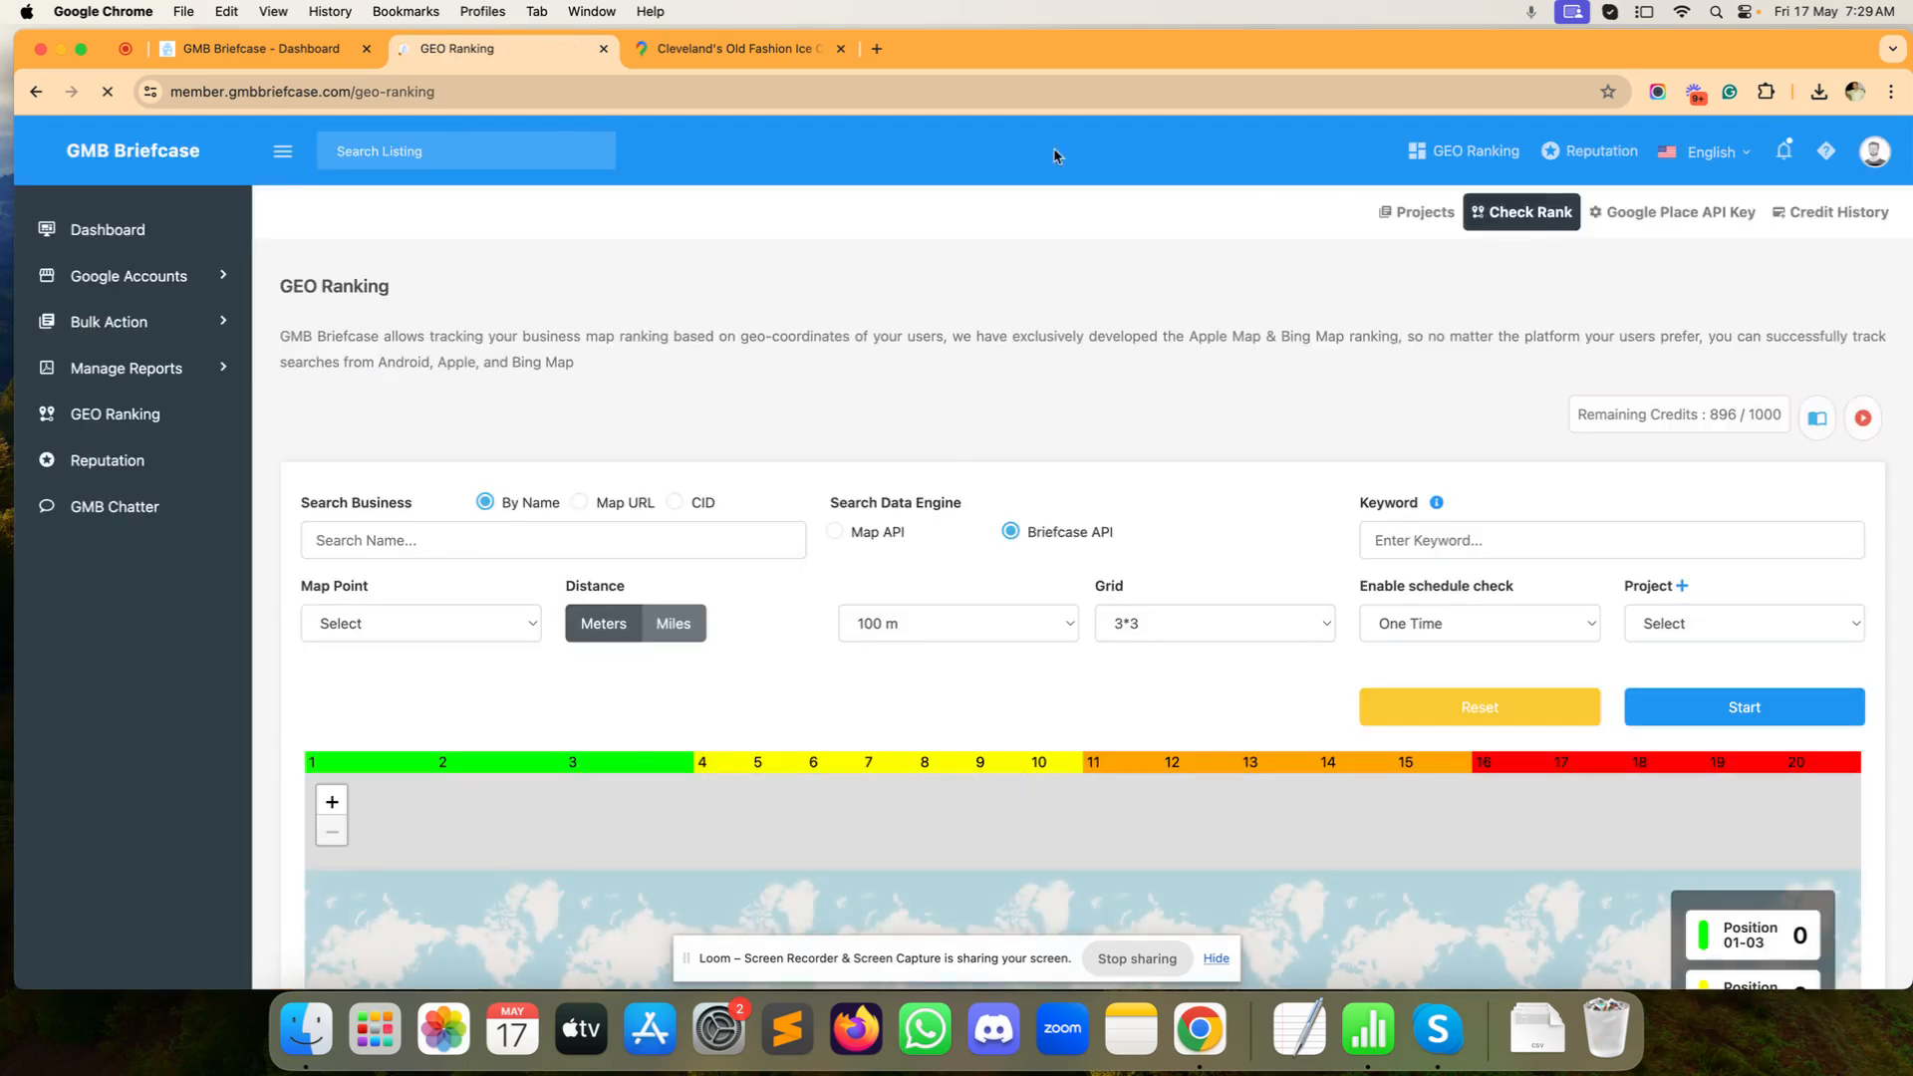
{"action": "left_click", "coordinate": [732, 48]}
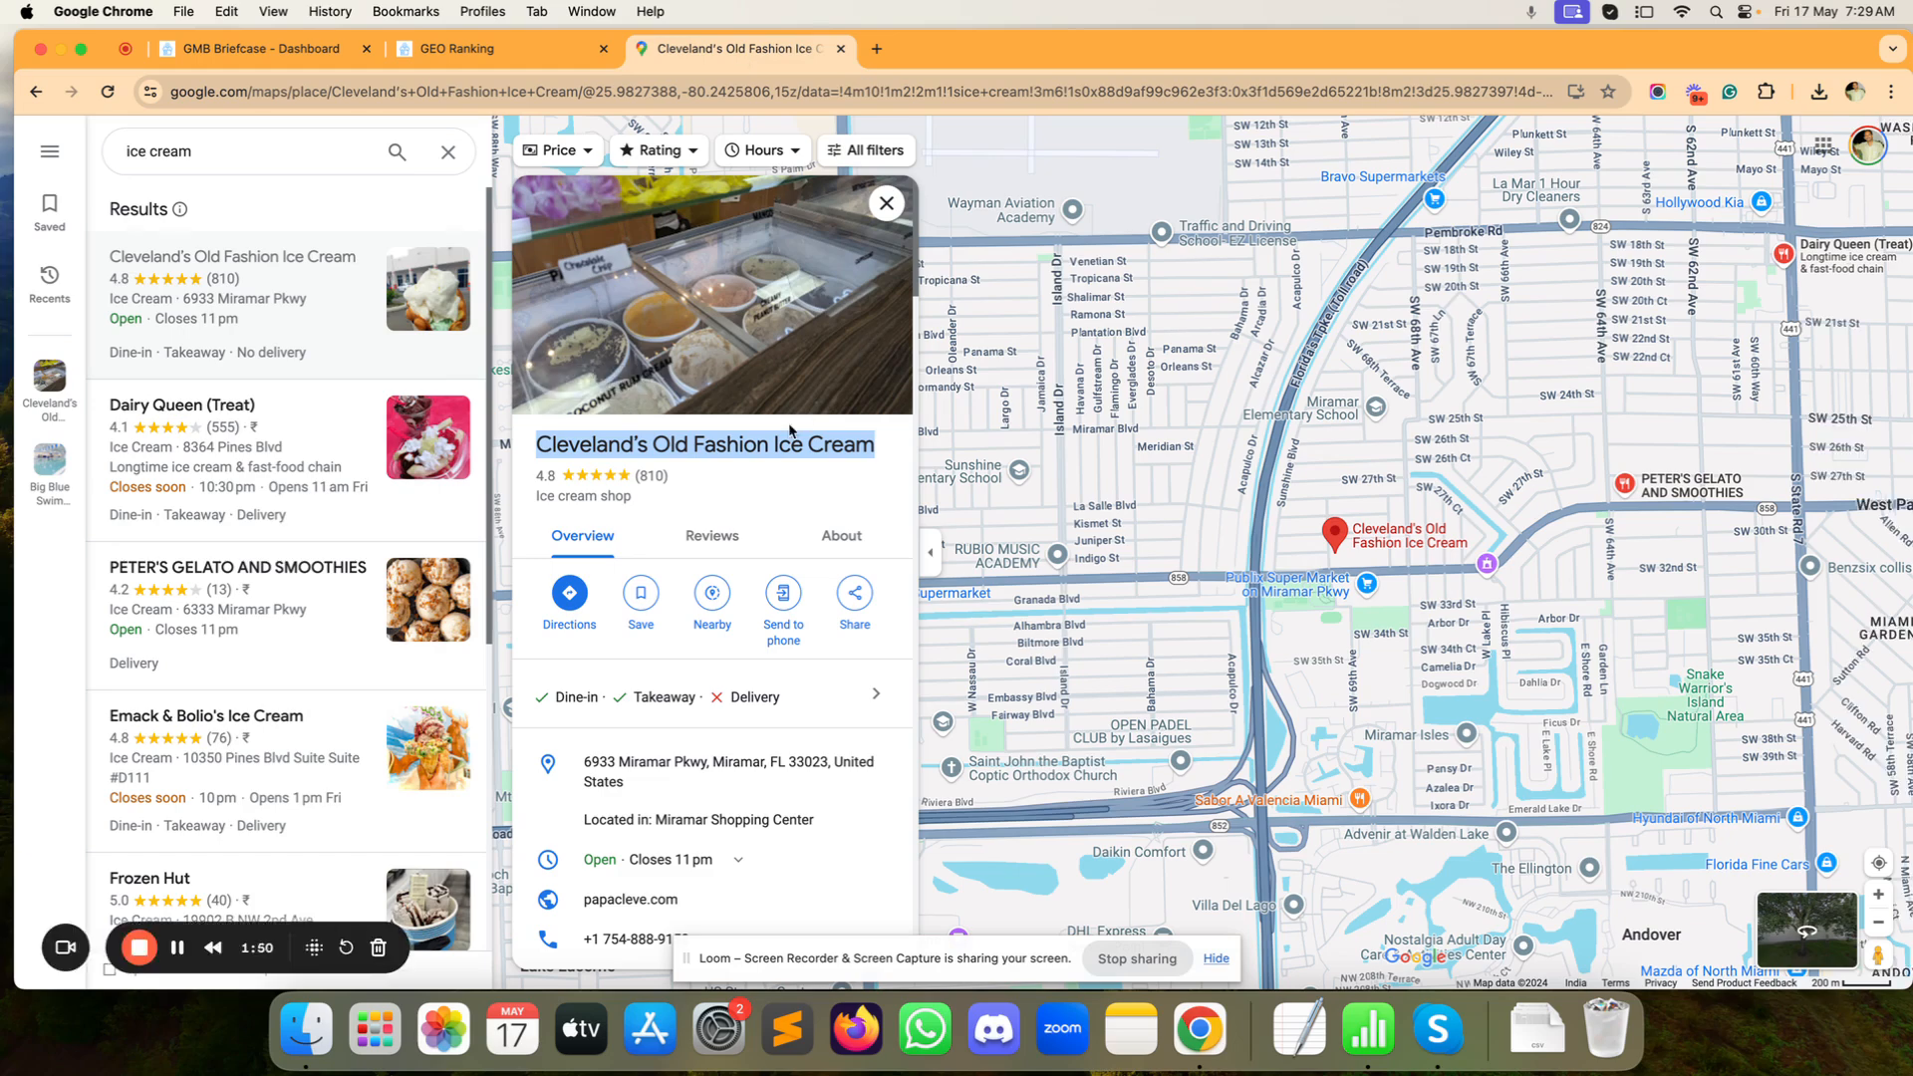
{"action": "left_click", "coordinate": [515, 56]}
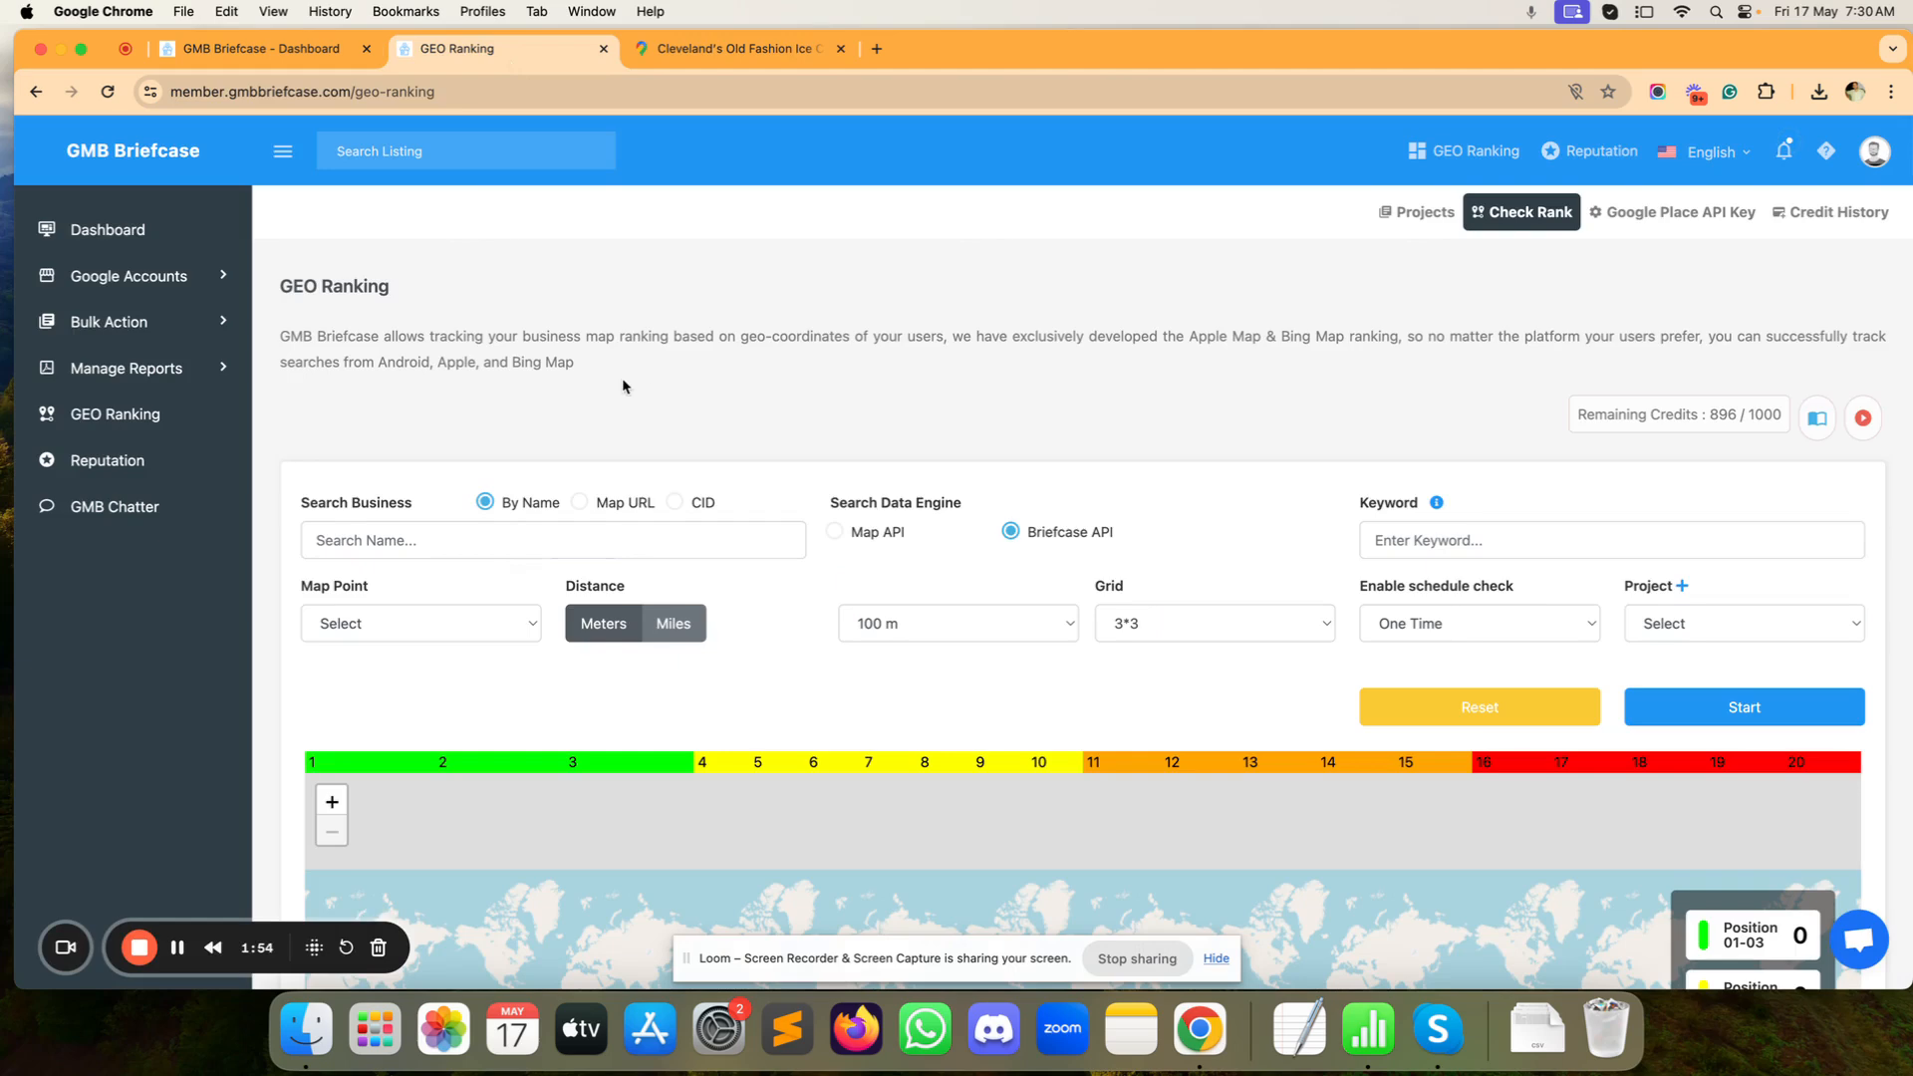
{"action": "scroll", "coordinate": [624, 387], "scroll_direction": "down", "scroll_amount": 1}
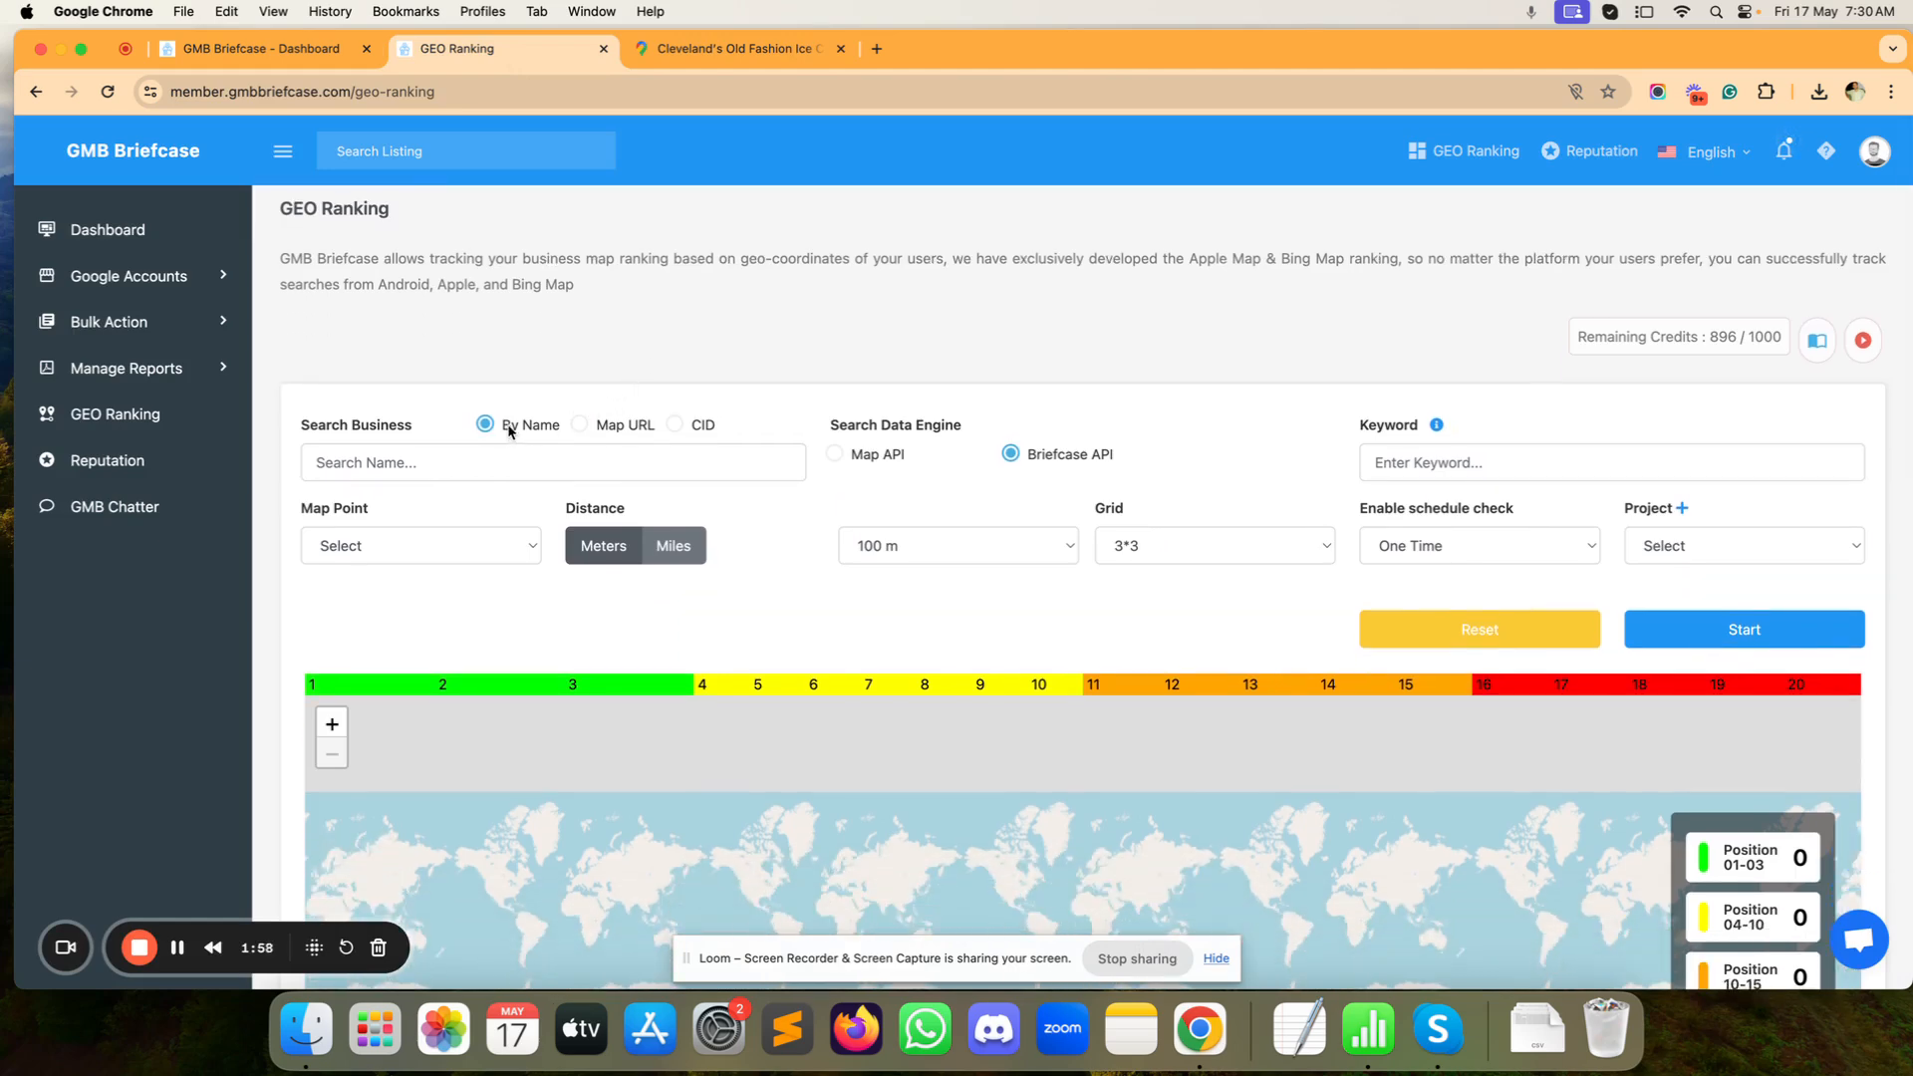
Step: Paste 'Cleveland's Old Fashion Ice Cream' into Search Business, then start a new browser tab
{"action": "left_click", "coordinate": [483, 471]}
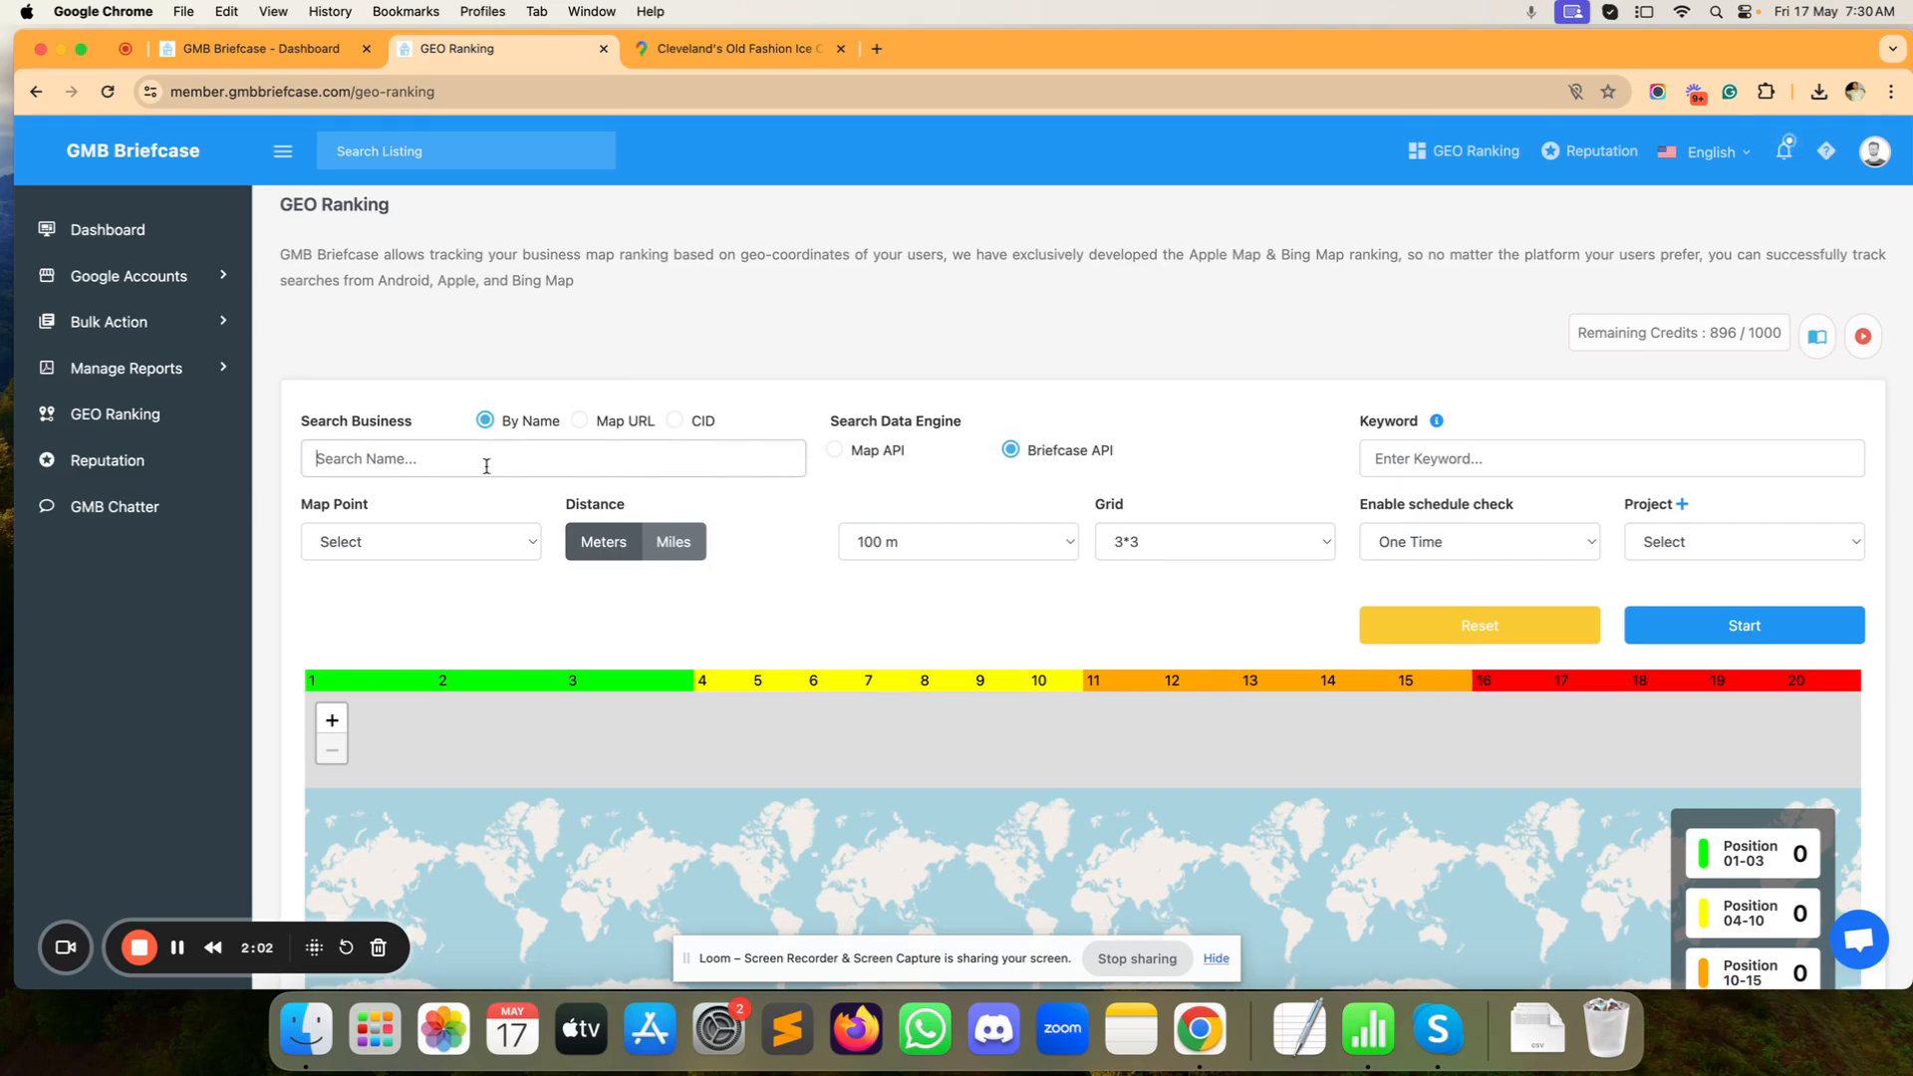
{"action": "type", "text": "Cleveland’s Old Fashion Ice Cream"}
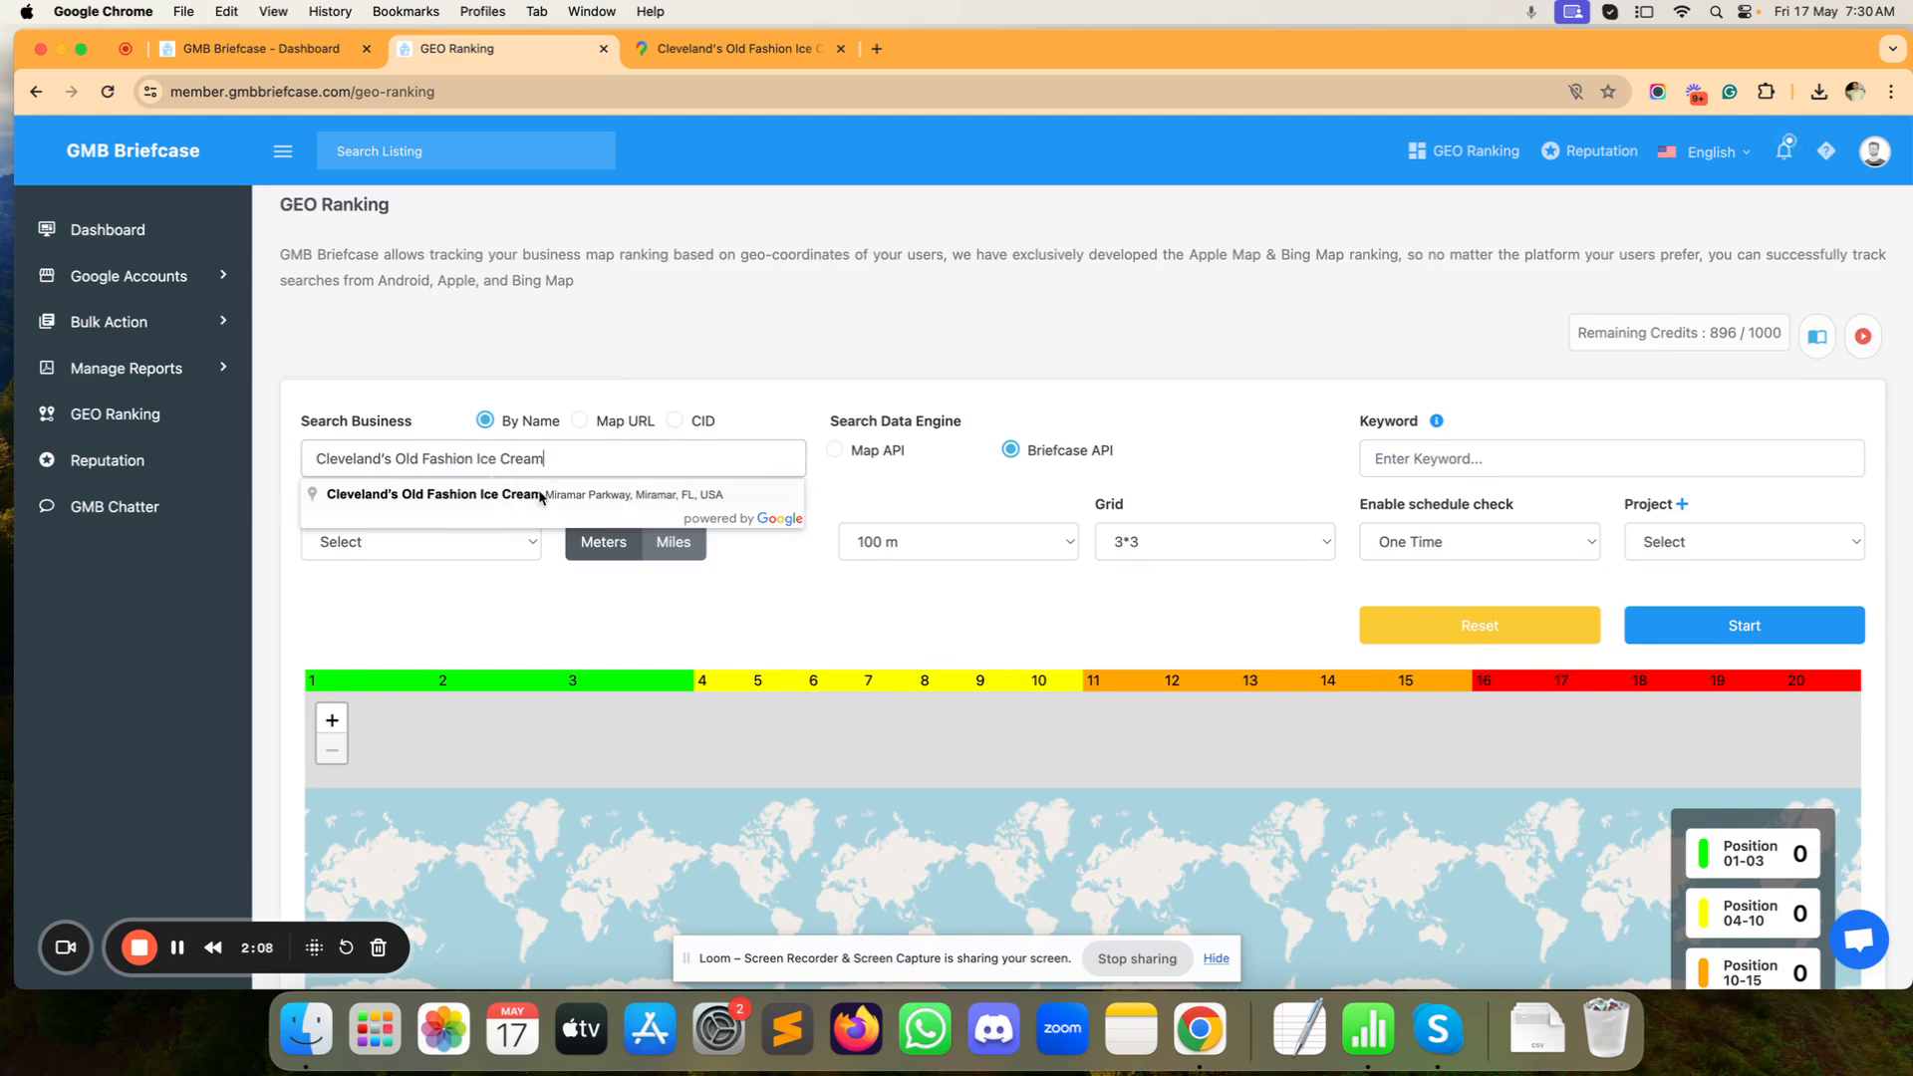
{"action": "scroll", "coordinate": [541, 496], "scroll_direction": "down", "scroll_amount": 1}
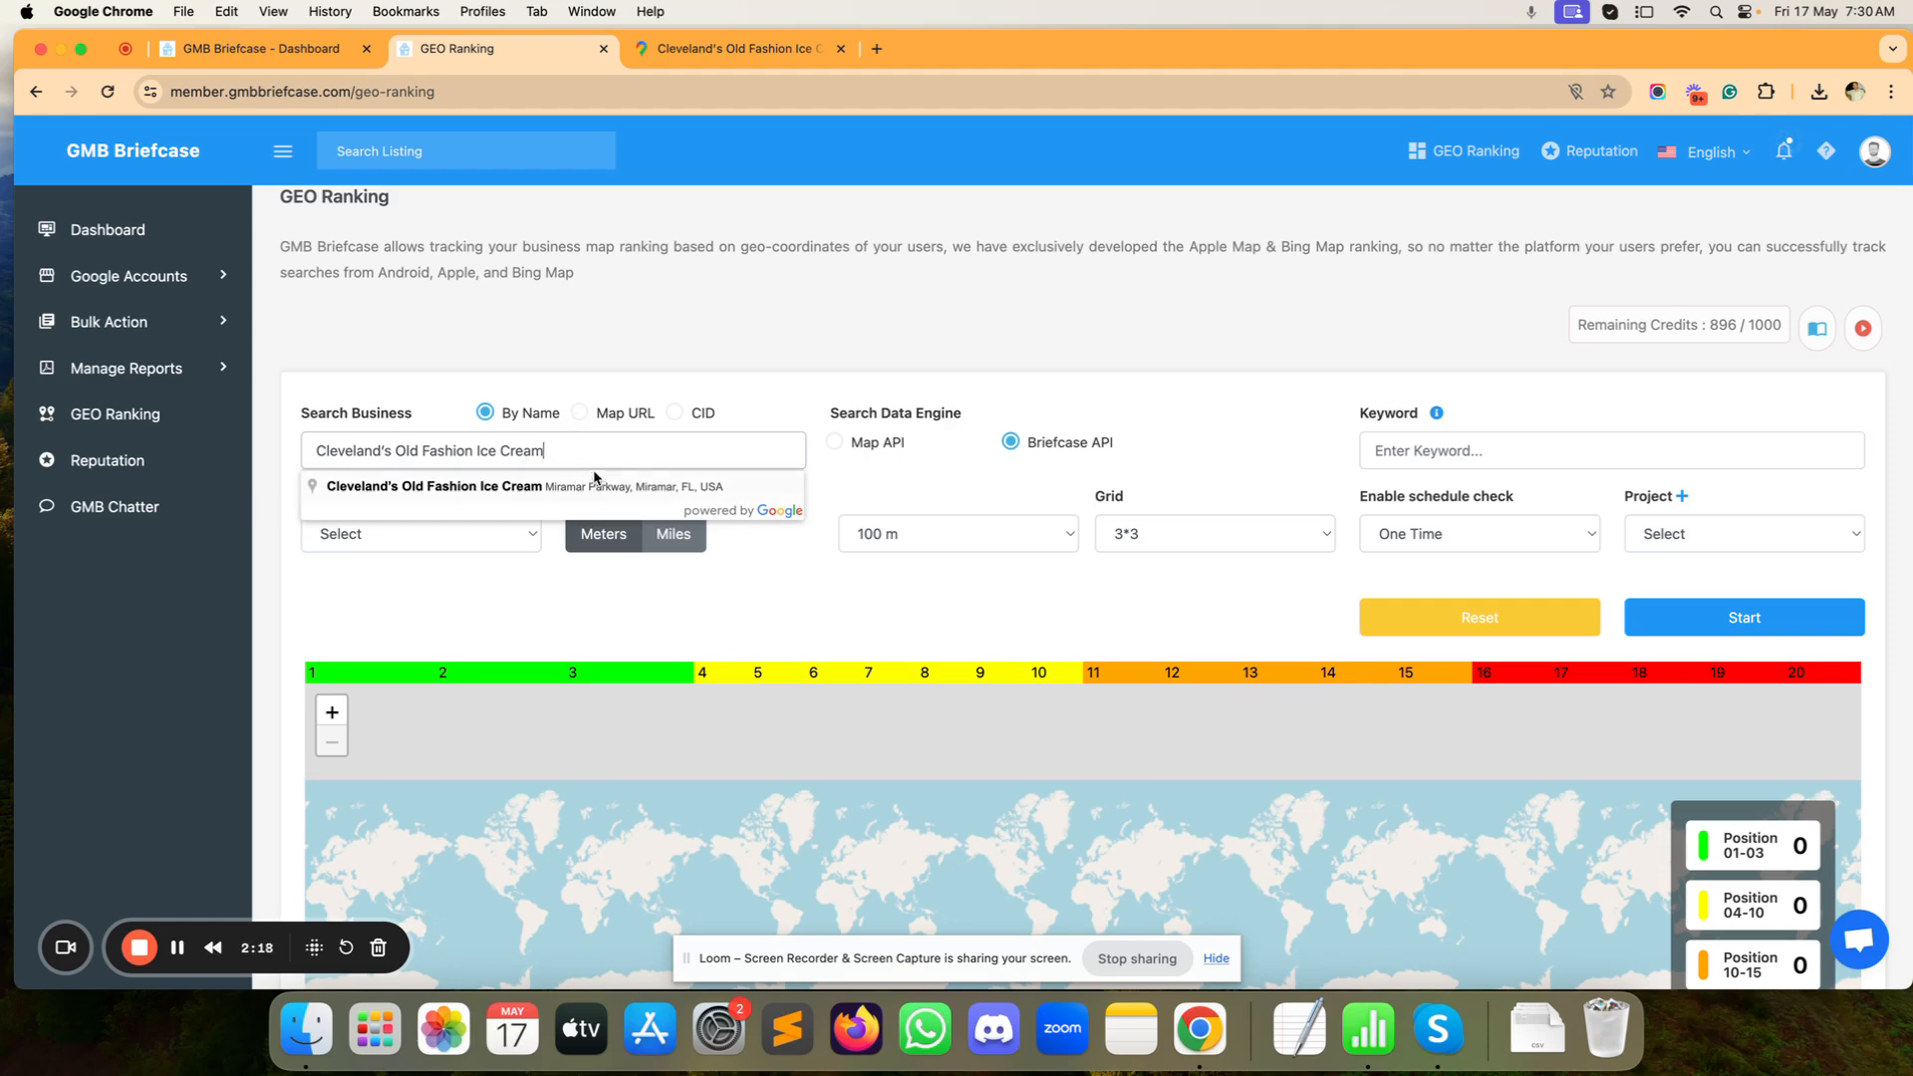
{"action": "left_click_drag", "start_coordinate": [588, 457], "coordinate": [207, 442]}
{"action": "key", "text": "super+c"}
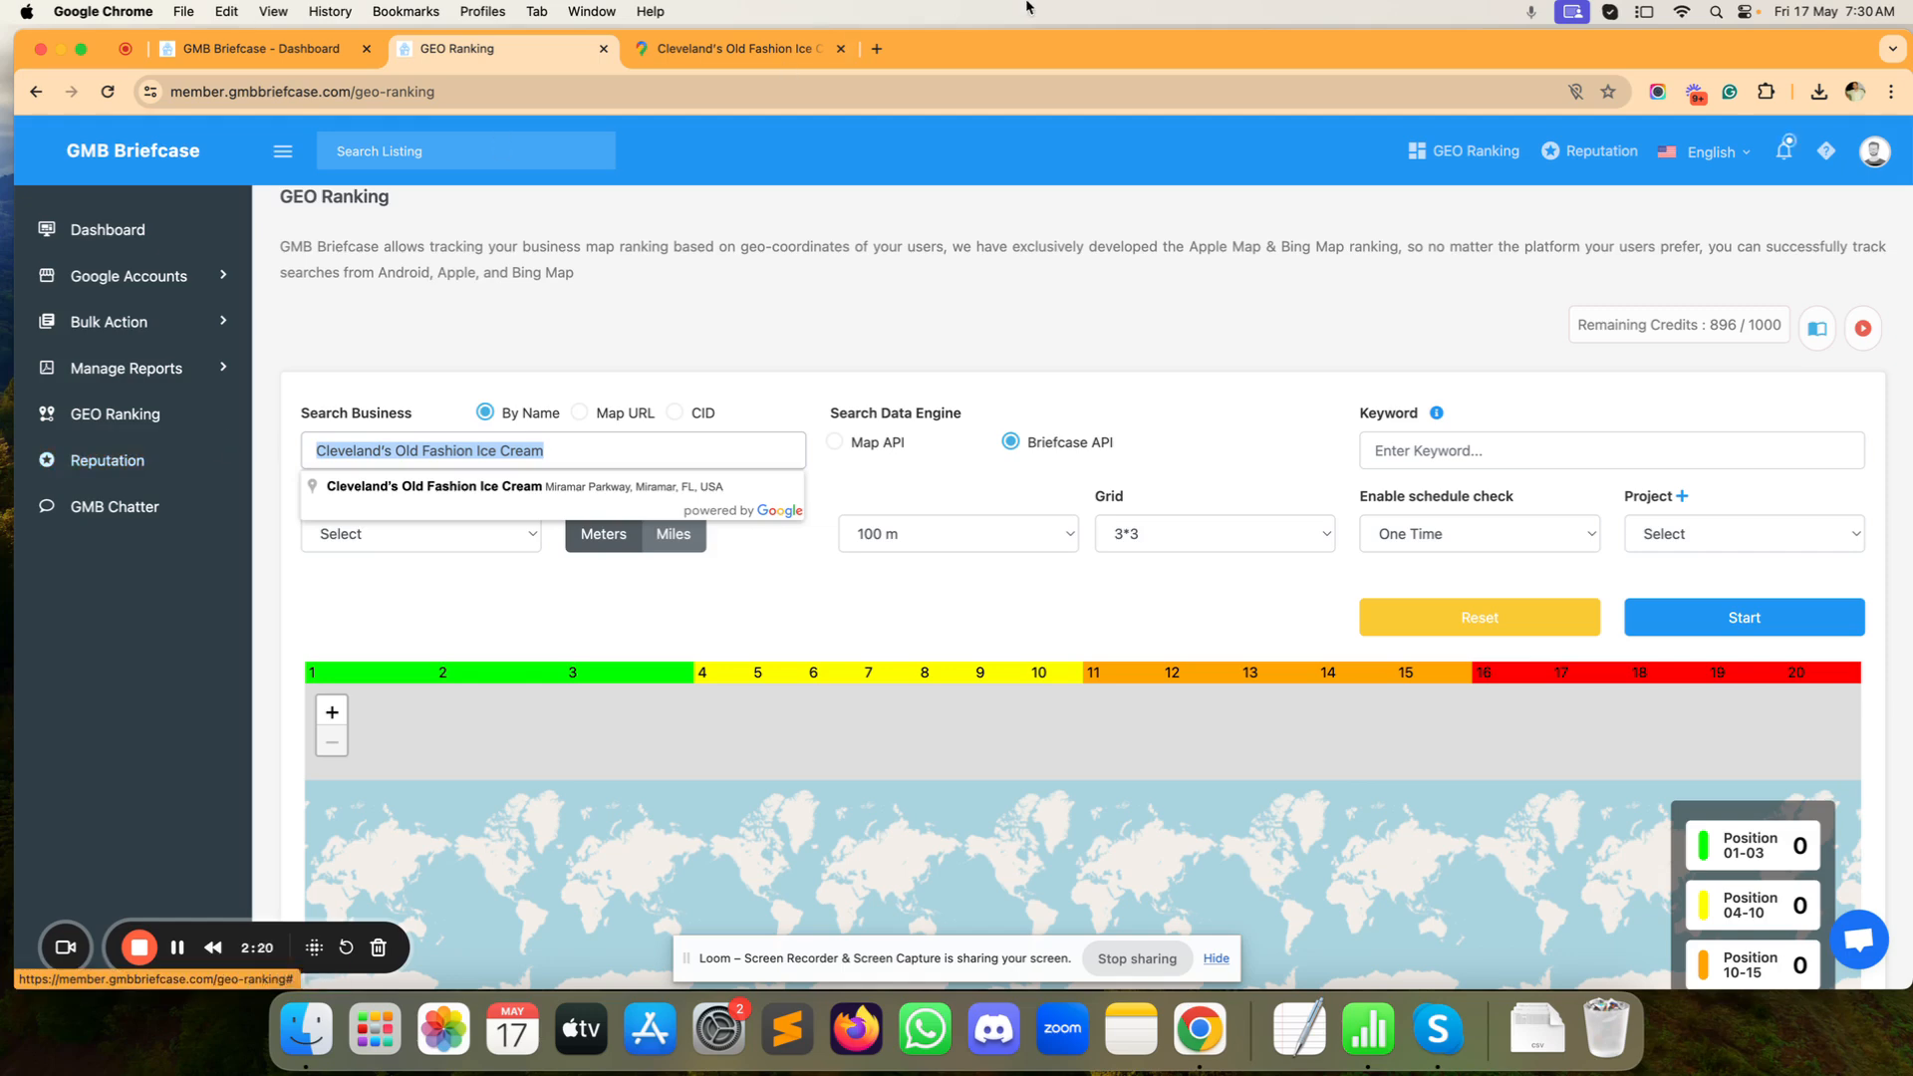
{"action": "left_click", "coordinate": [879, 50]}
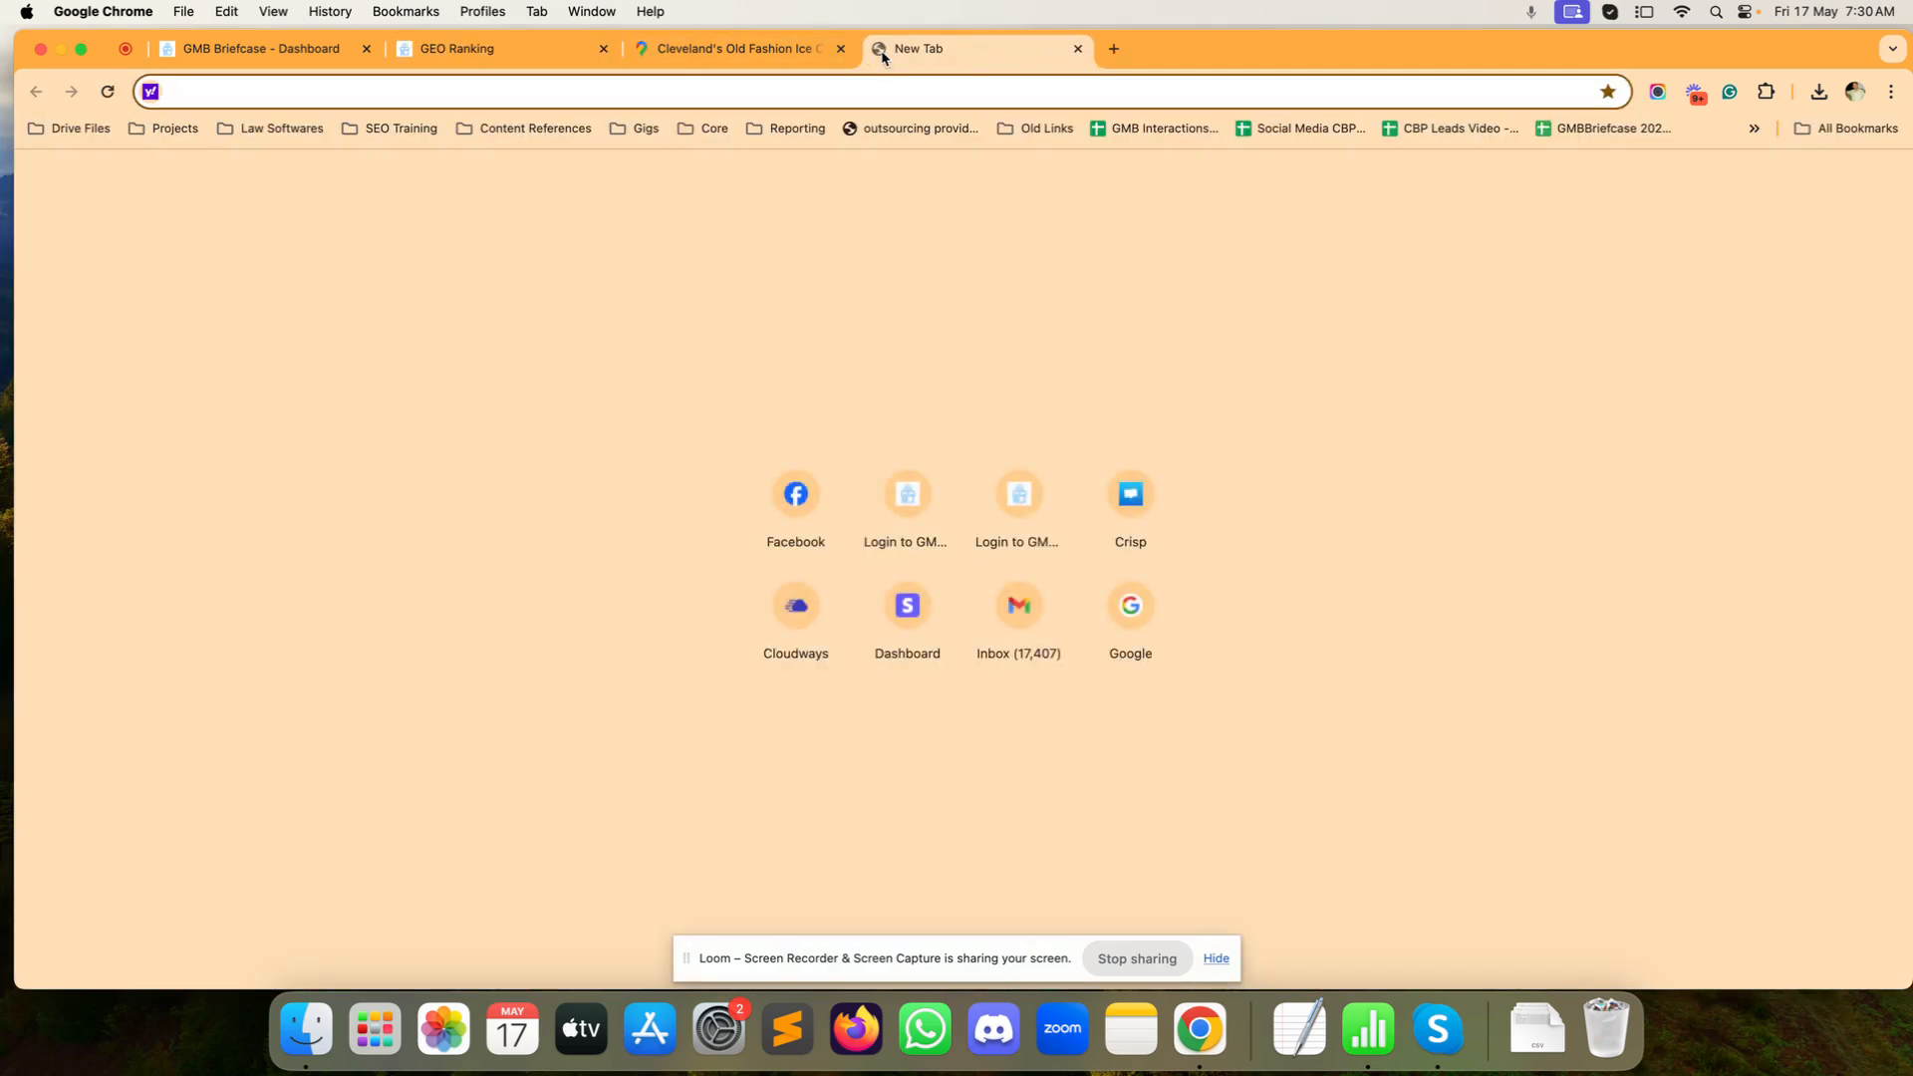
Step: Search Google for Cleveland's Old Fashion Ice Cream
{"action": "type", "text": "google.com"}
{"action": "key", "text": "Return"}
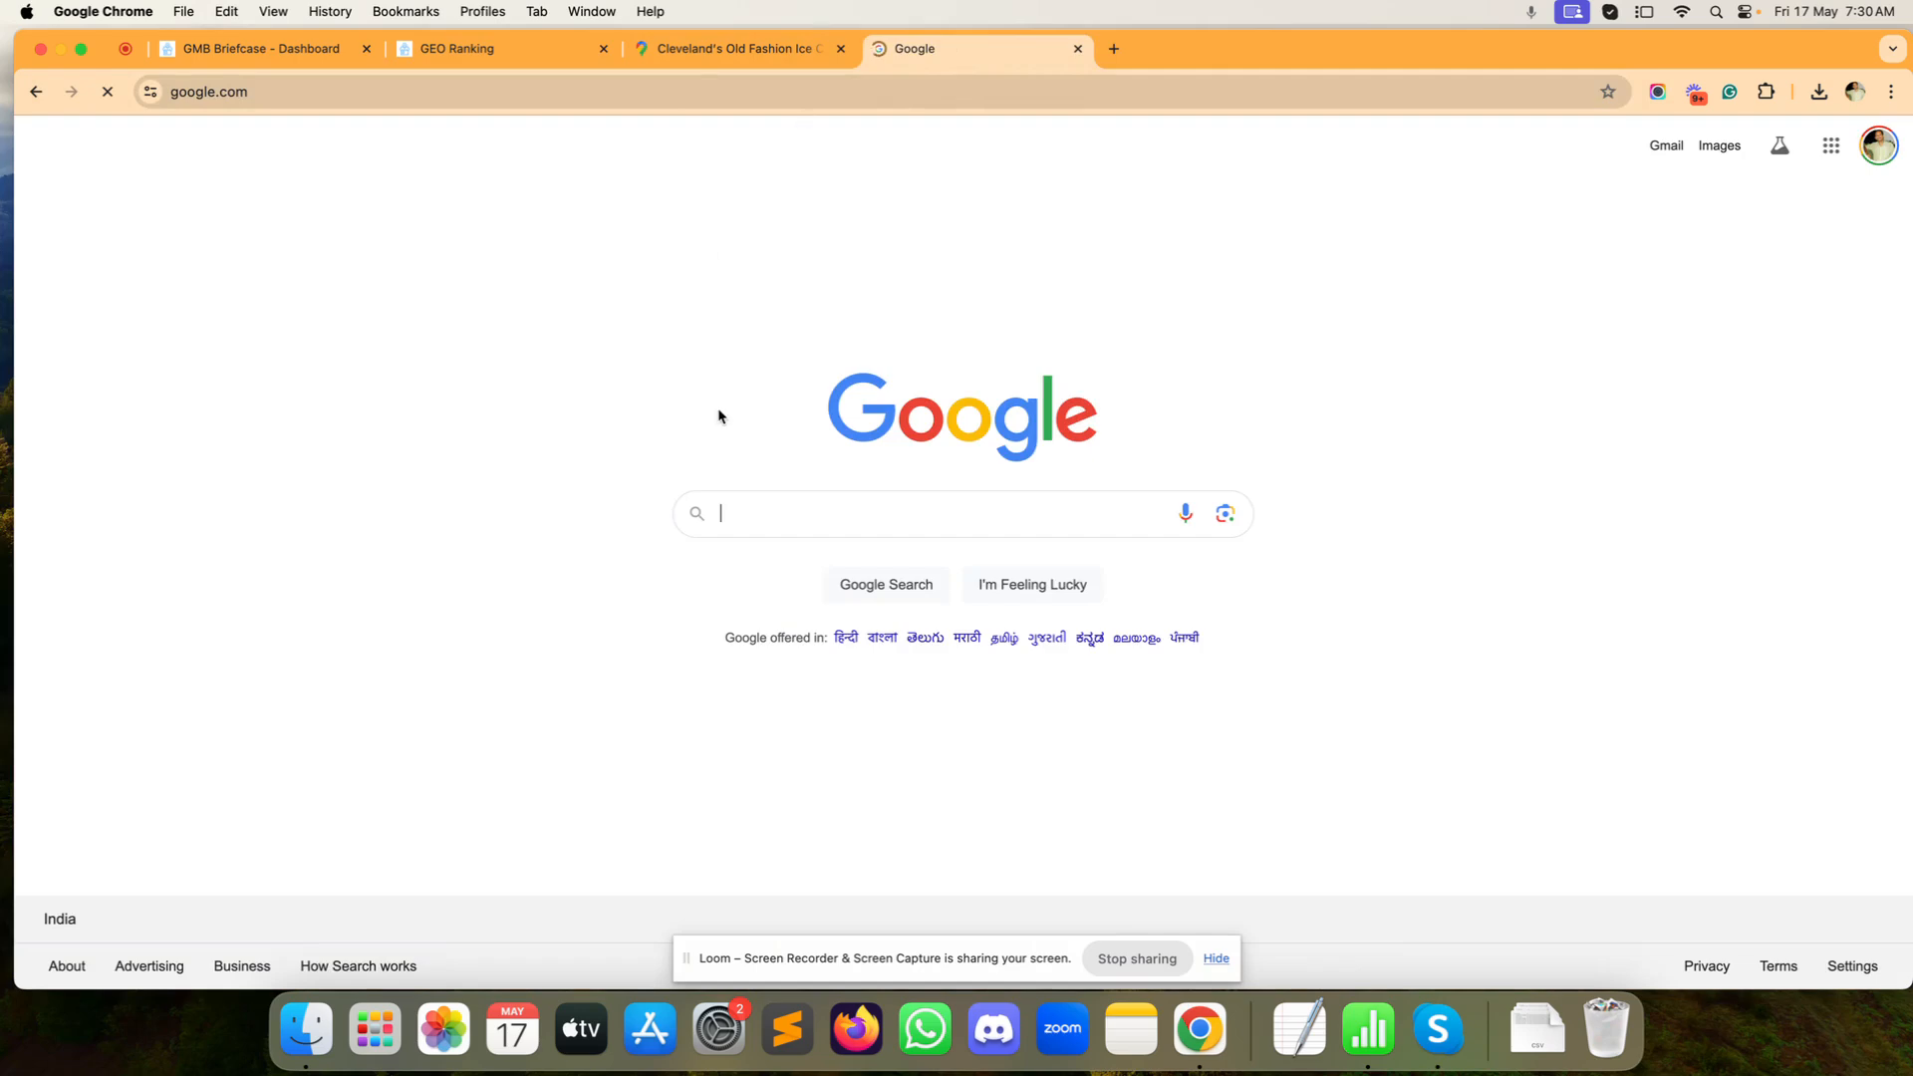
{"action": "left_click", "coordinate": [806, 516]}
{"action": "key", "text": "super+v"}
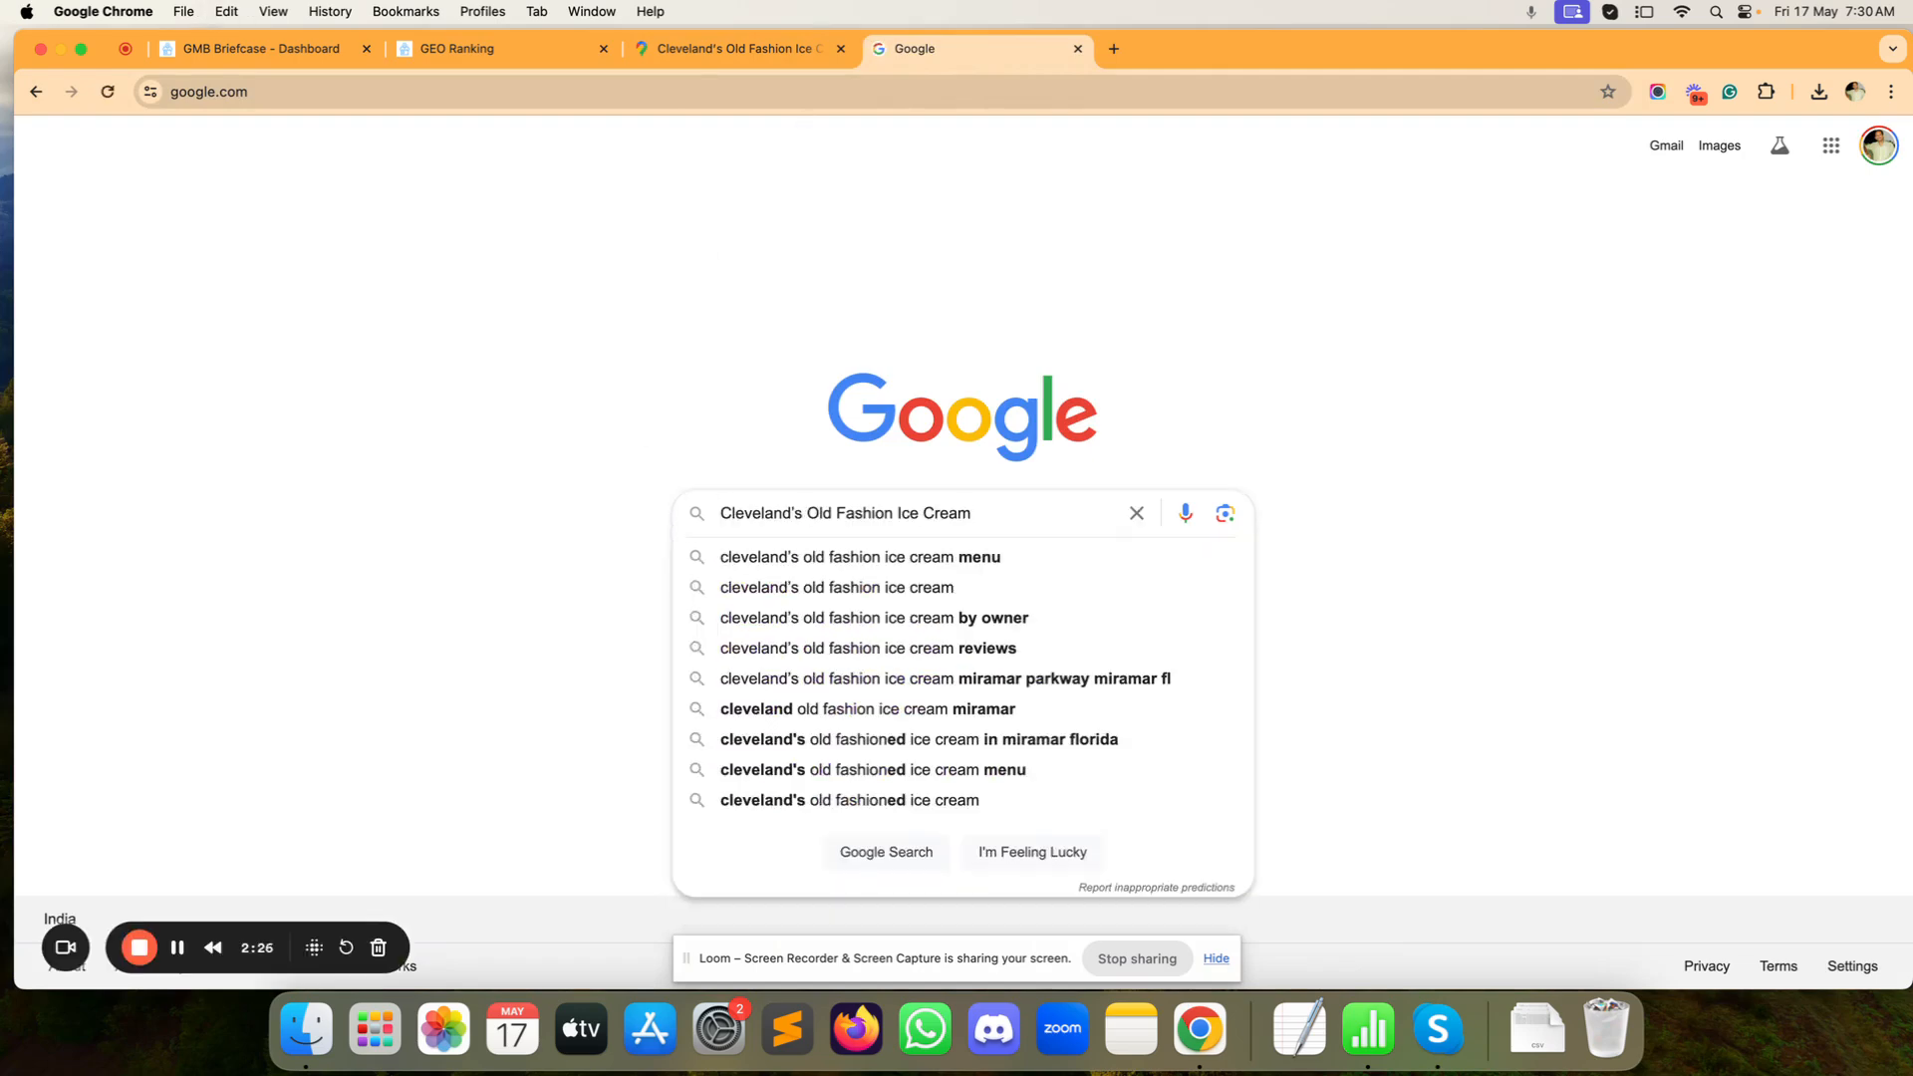
{"action": "key", "text": "Return"}
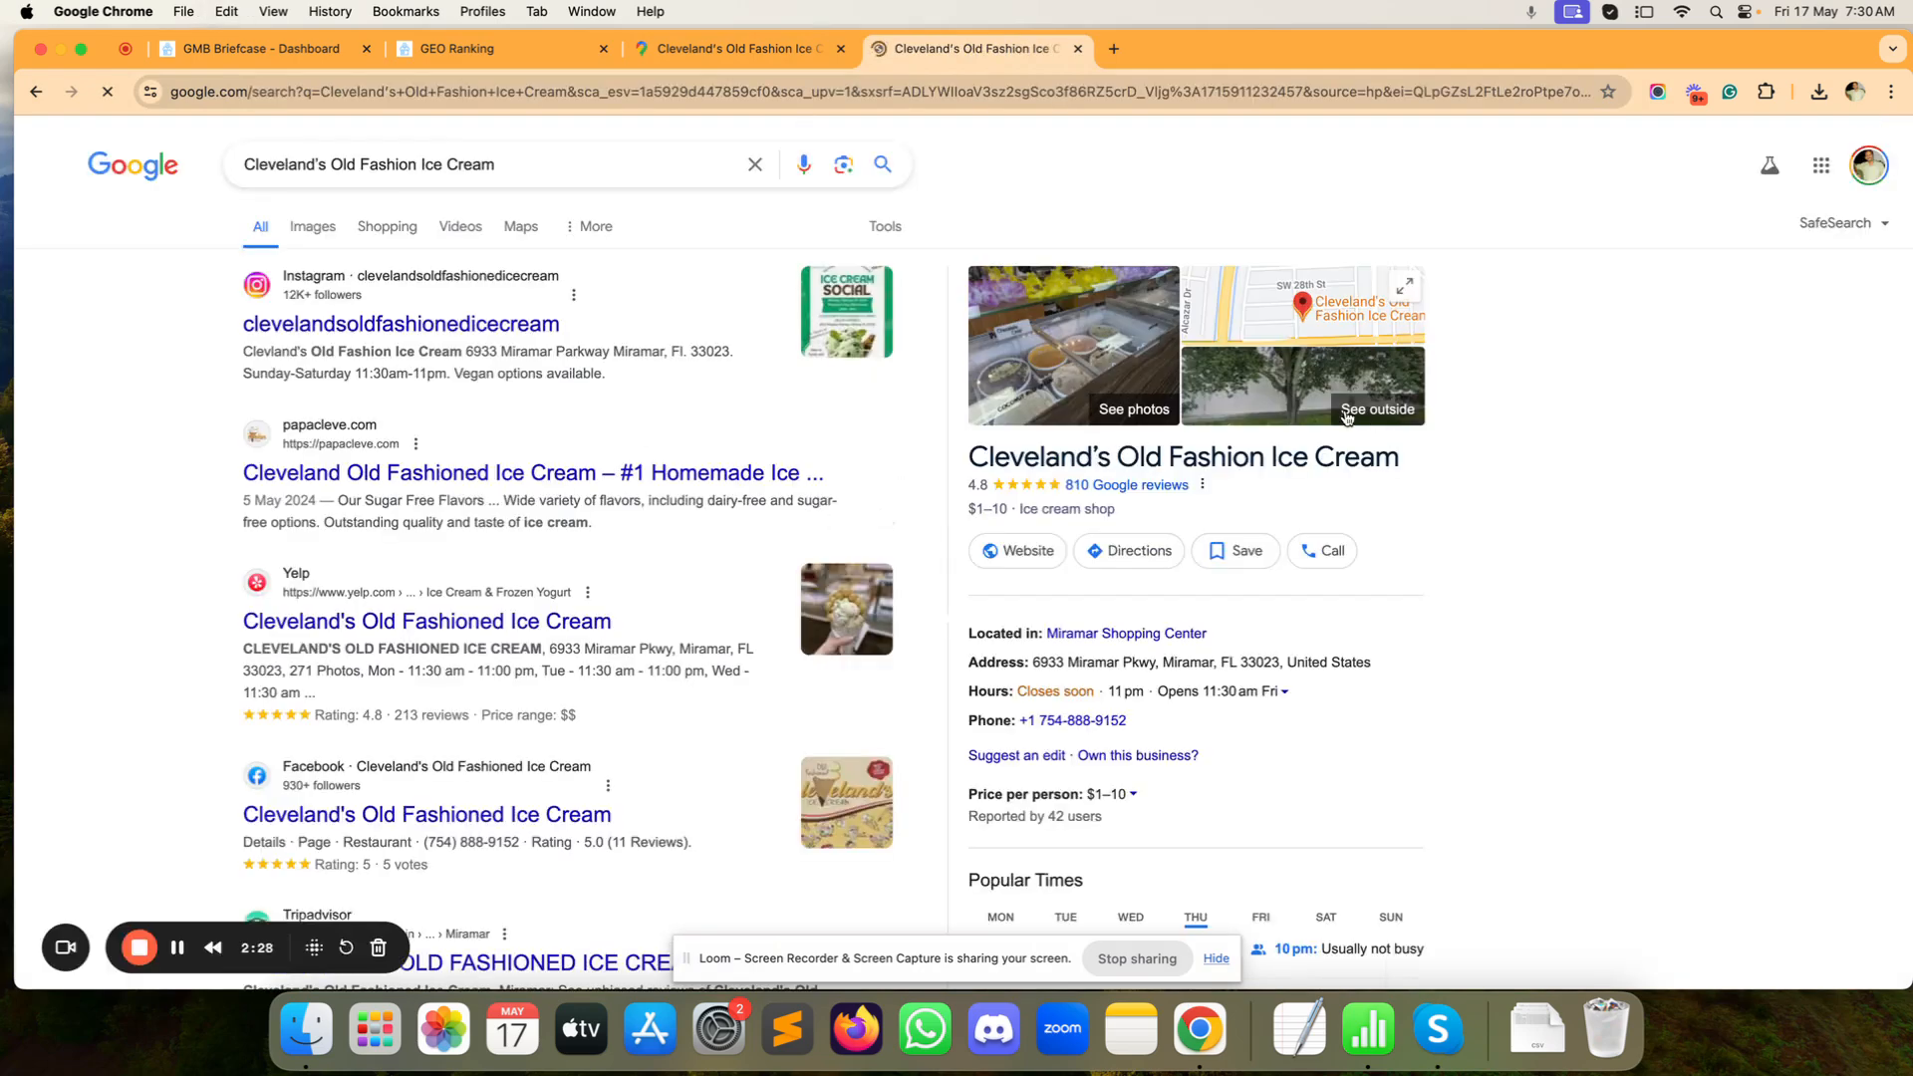
Step: Open the shop's Google Maps listing, then return to the rank check form
{"action": "left_click", "coordinate": [1360, 426]}
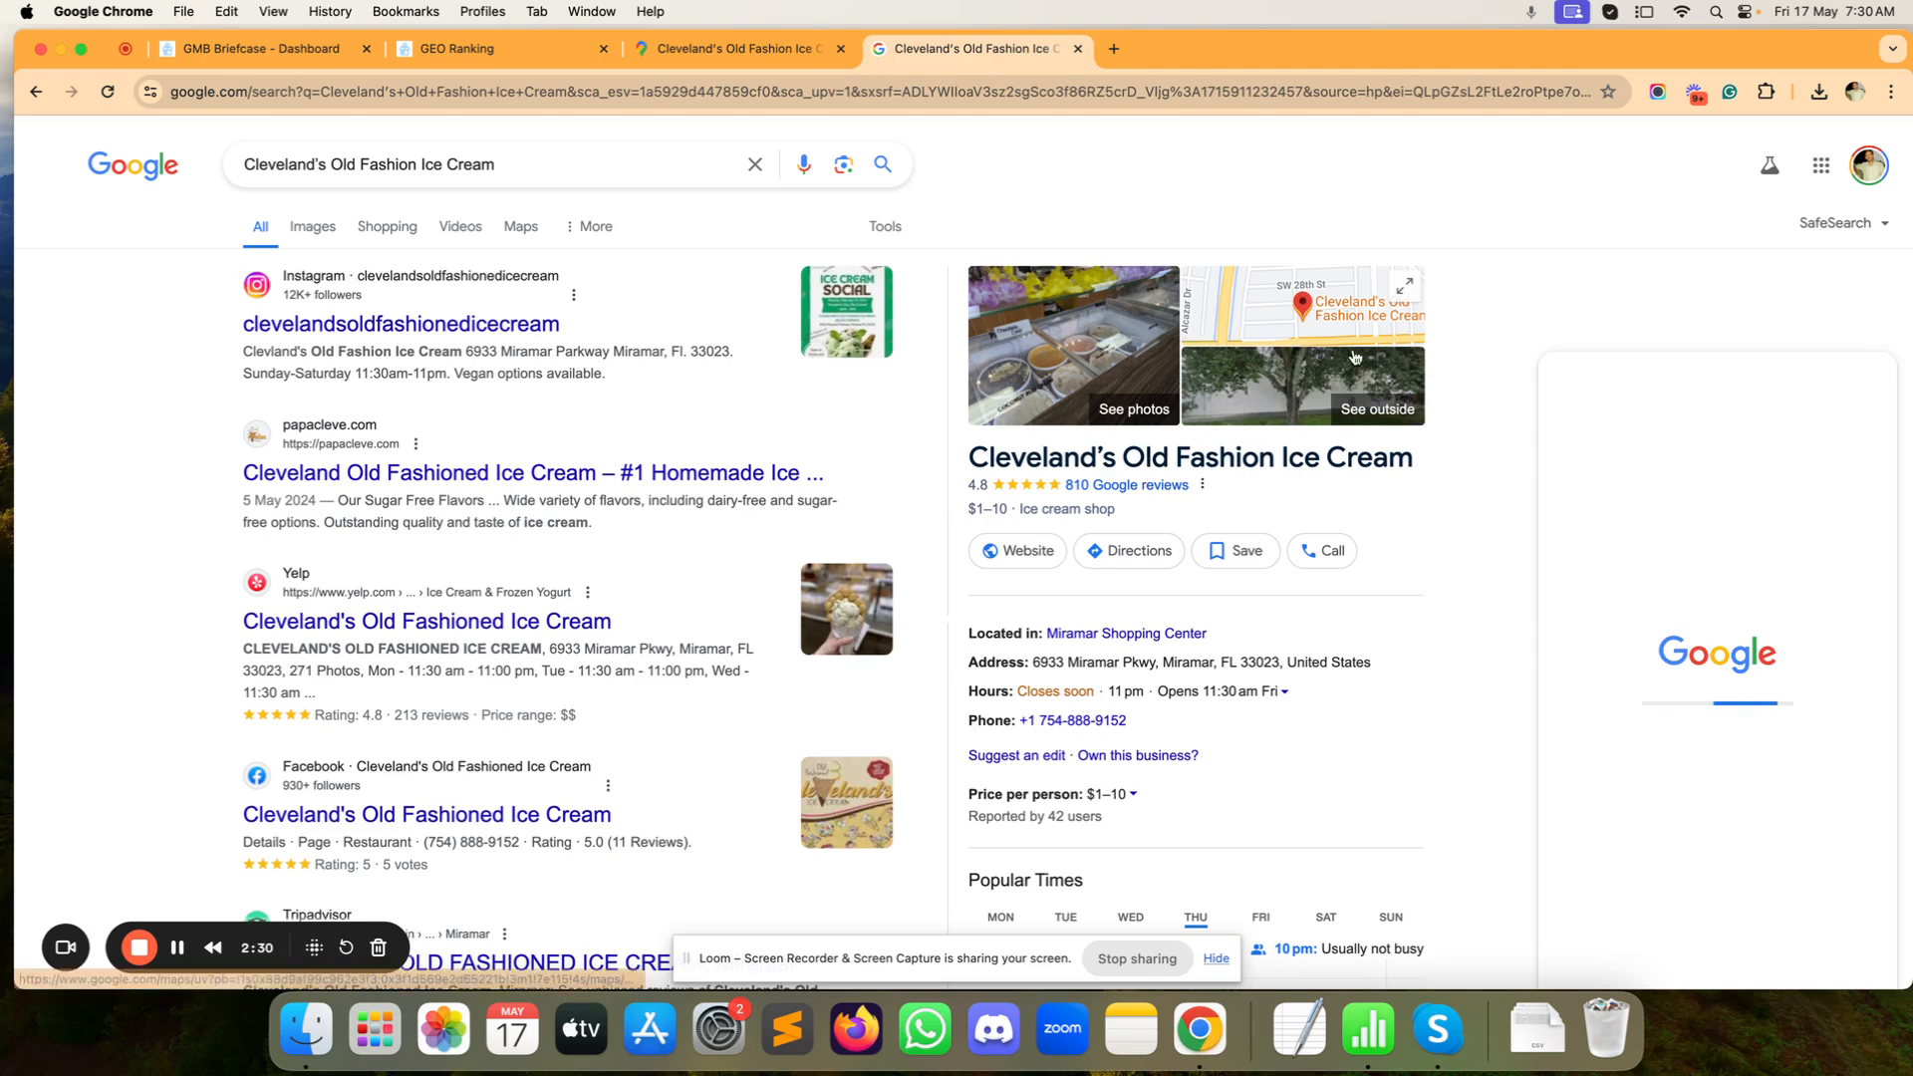
{"action": "left_click", "coordinate": [1404, 288]}
{"action": "scroll", "coordinate": [1406, 269], "scroll_direction": "up", "scroll_amount": 5}
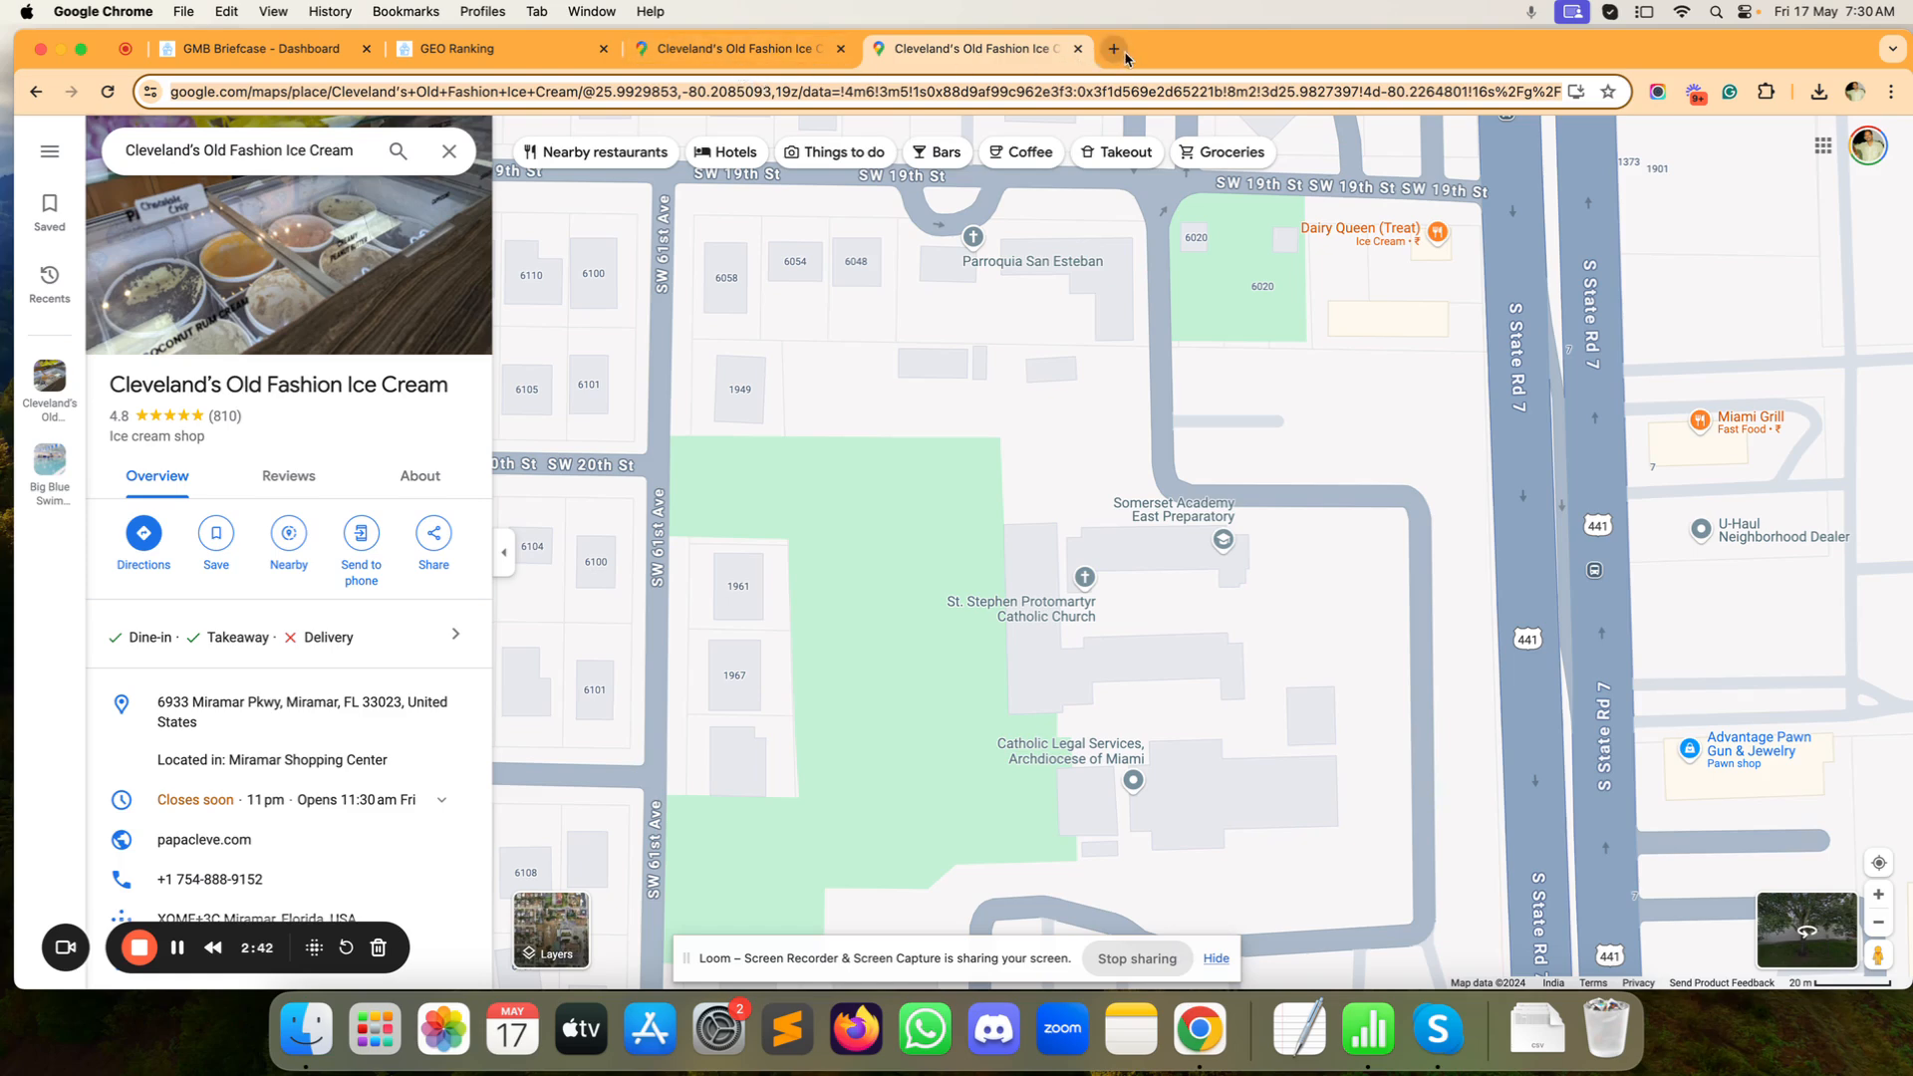
{"action": "left_click", "coordinate": [721, 66]}
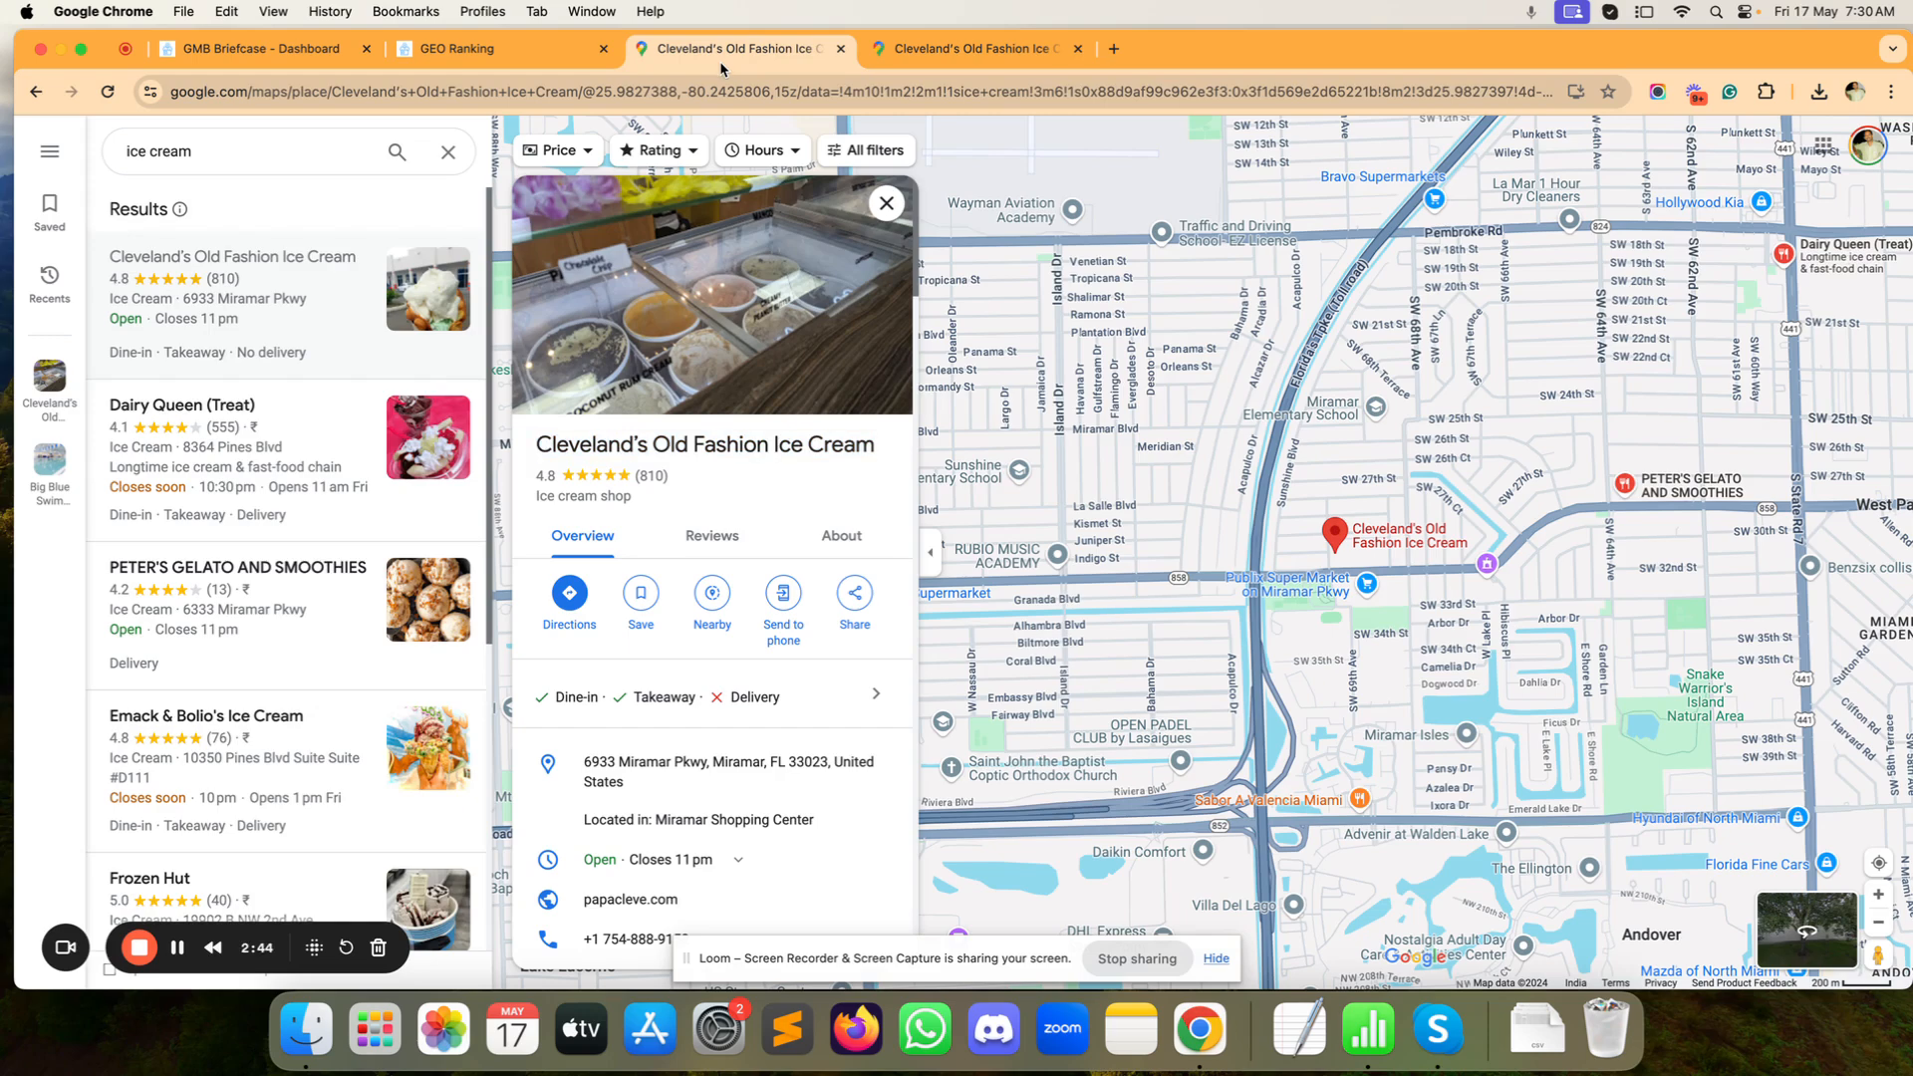
{"action": "left_click", "coordinate": [498, 49]}
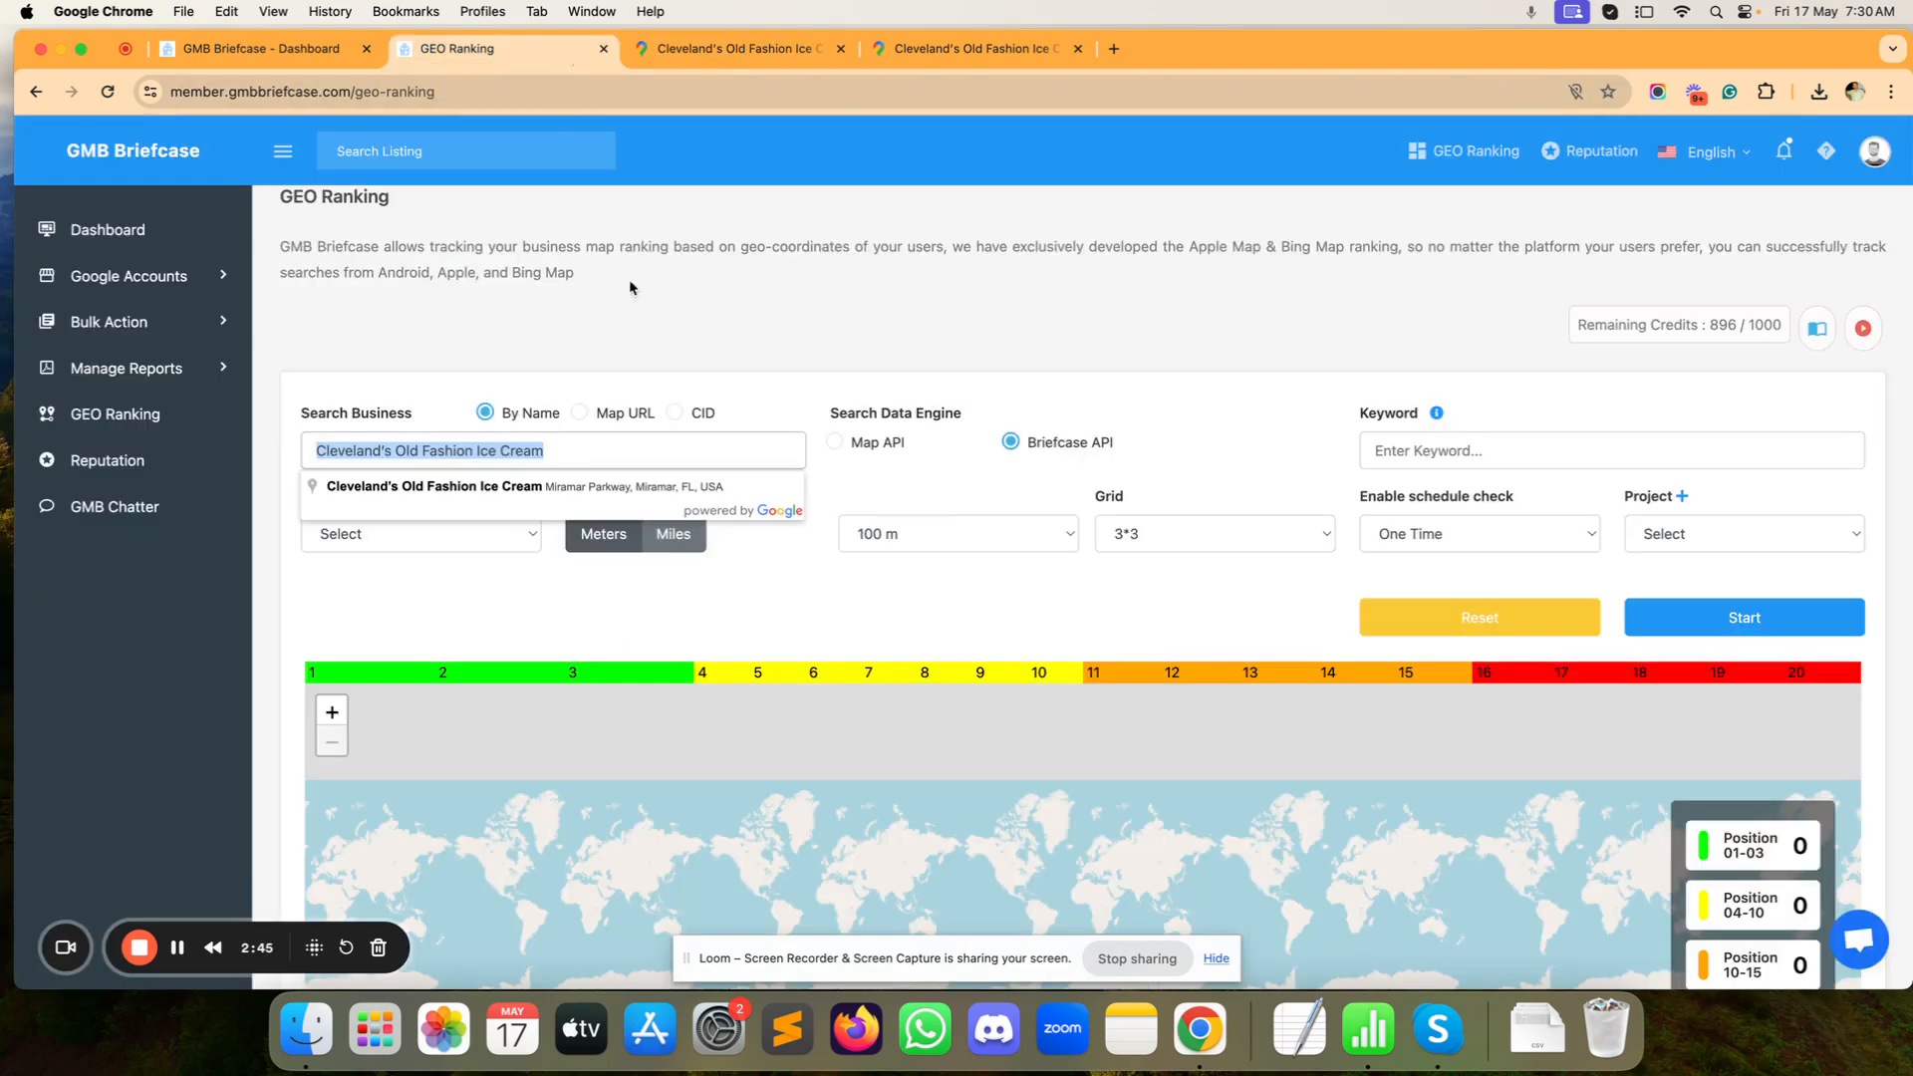
Step: Search for 'pleper url to cid converter' in a new tab
{"action": "left_click", "coordinate": [1115, 52]}
{"action": "type", "text": "pl"}
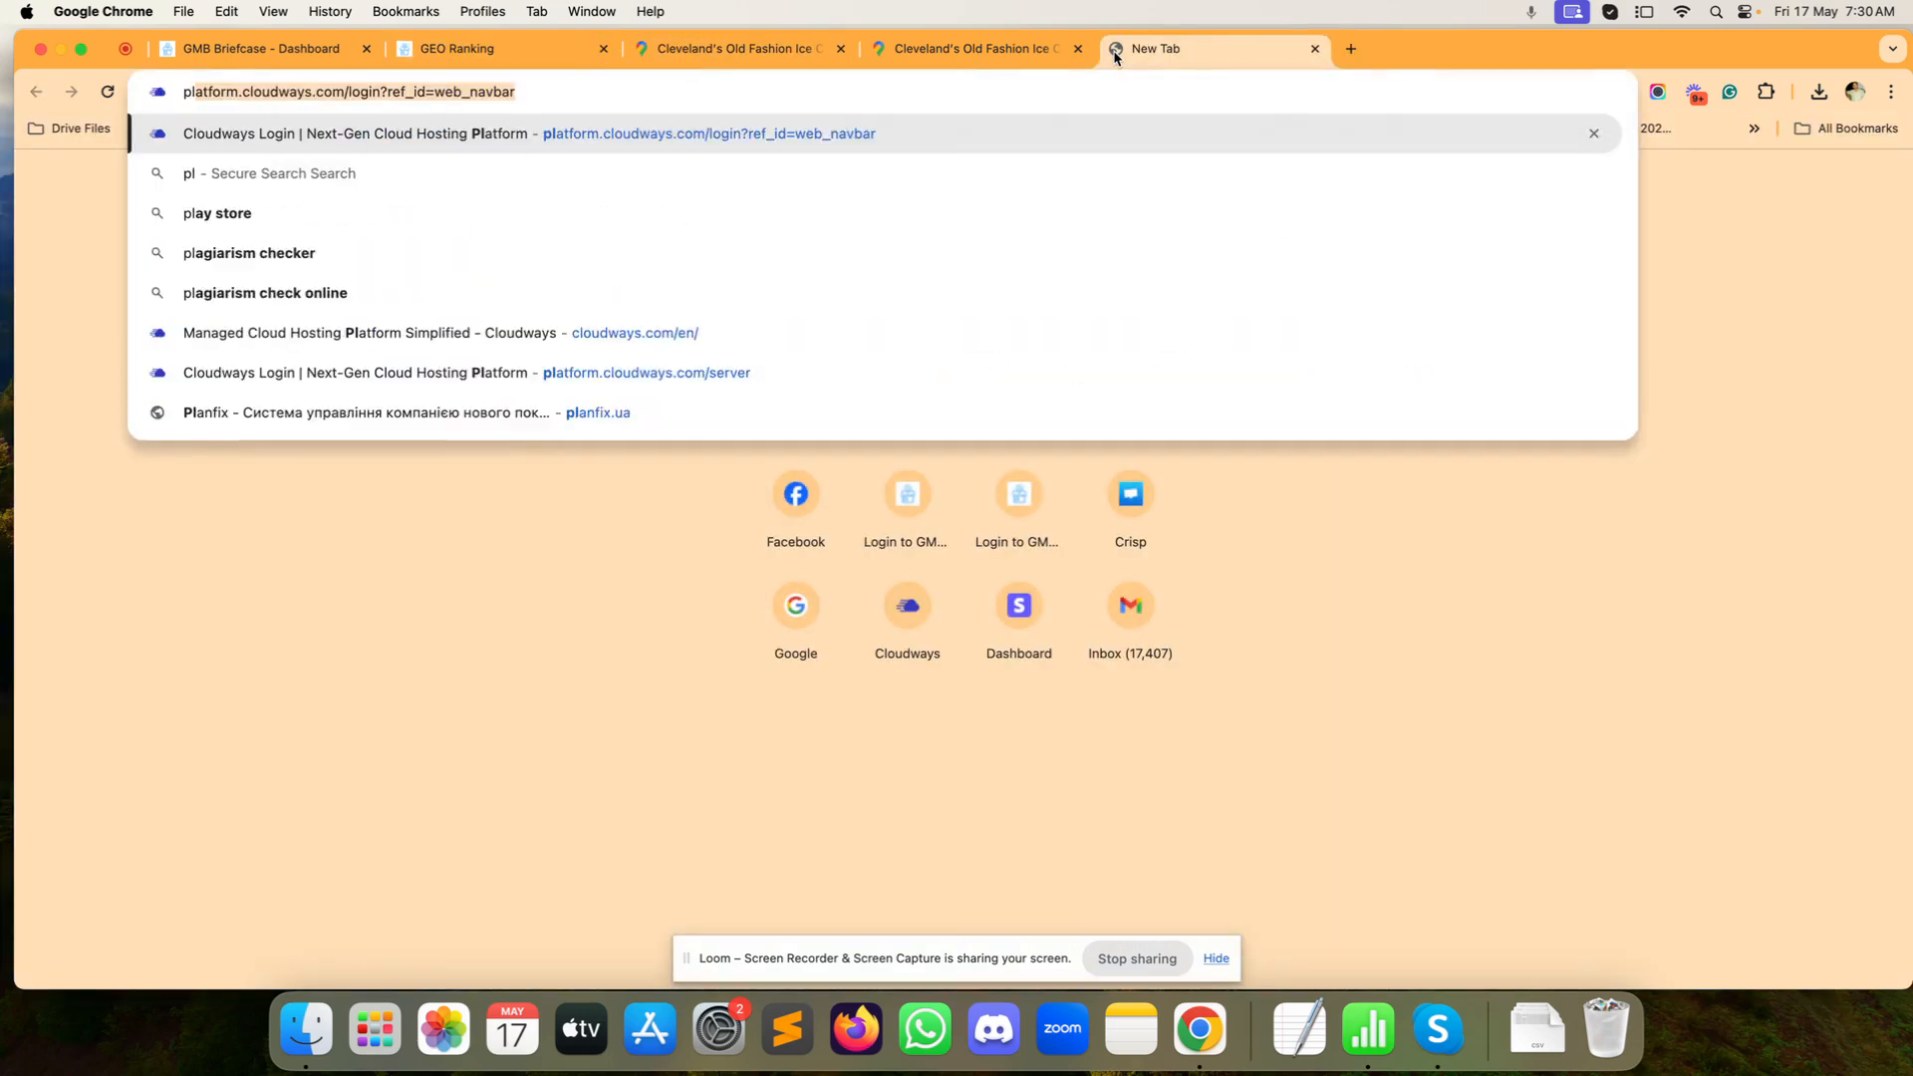
{"action": "type", "text": "eper "}
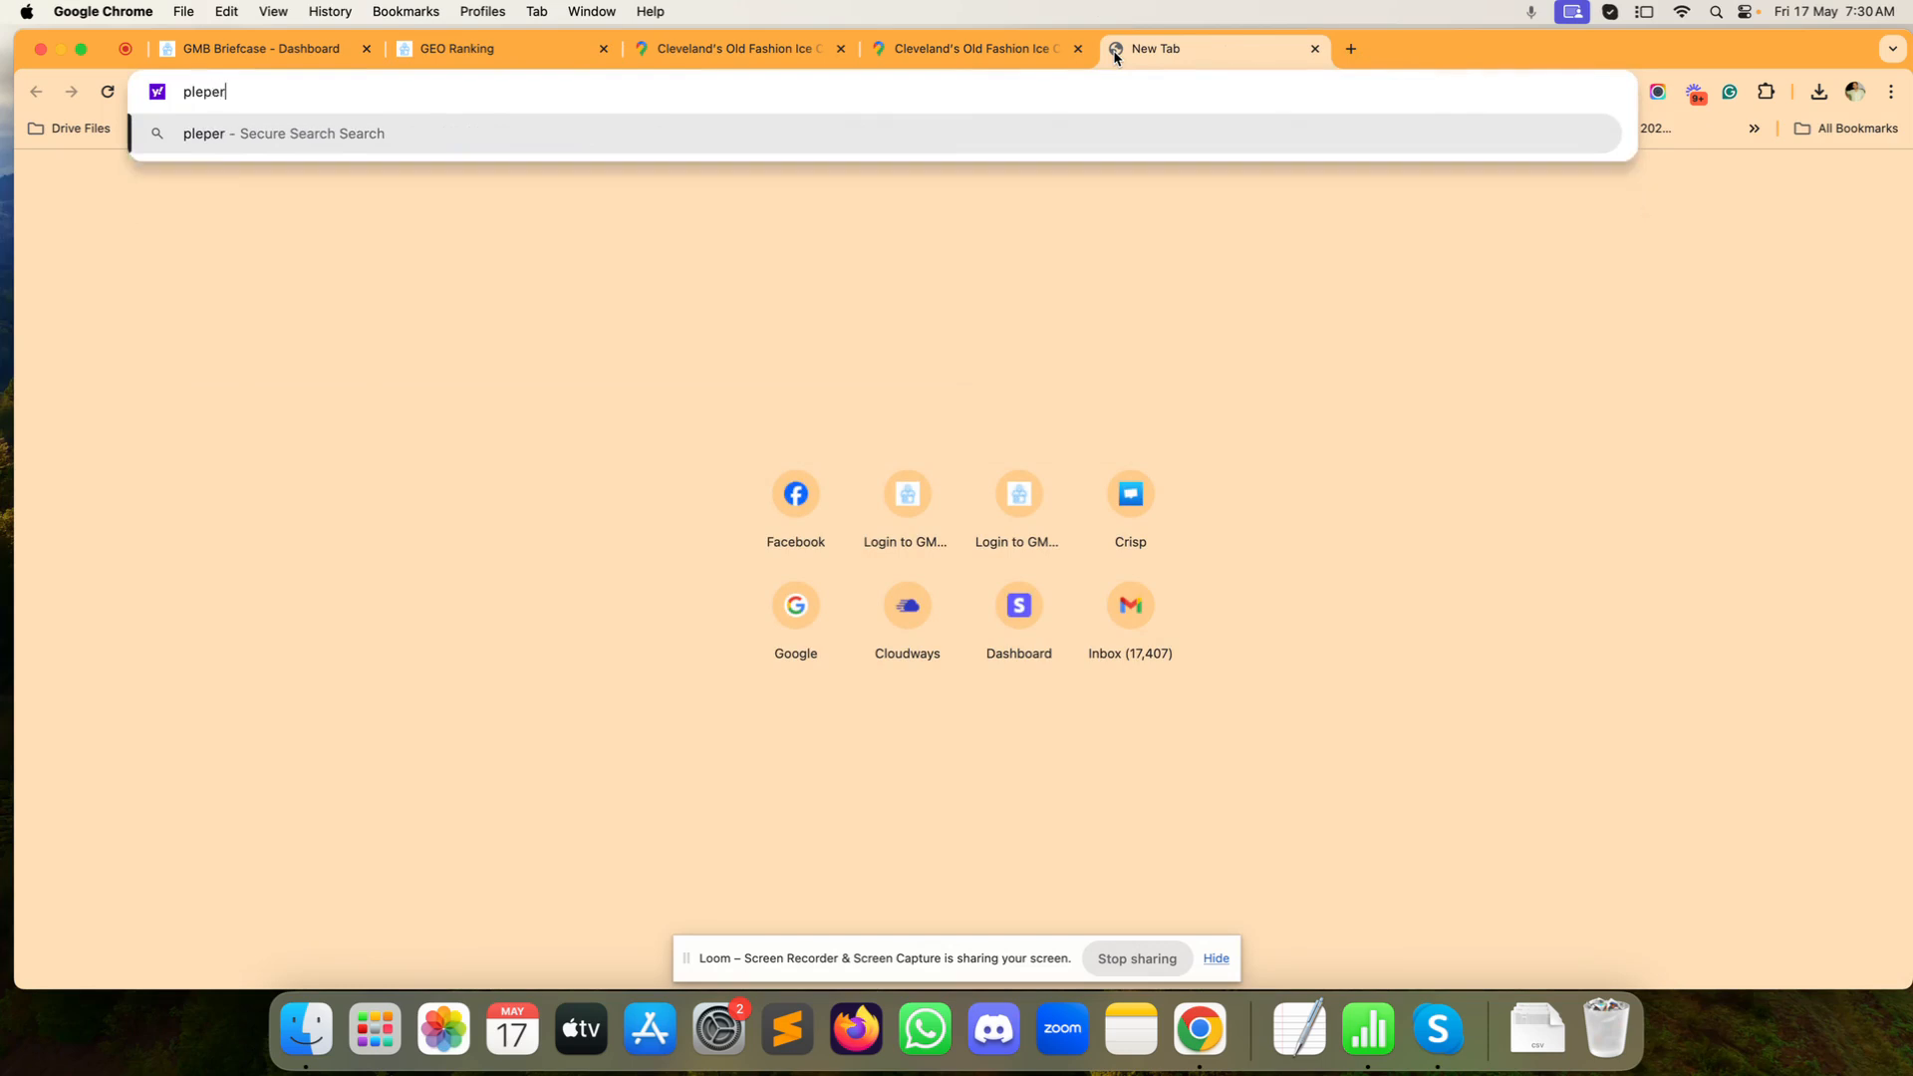
{"action": "type", "text": "url to cid"}
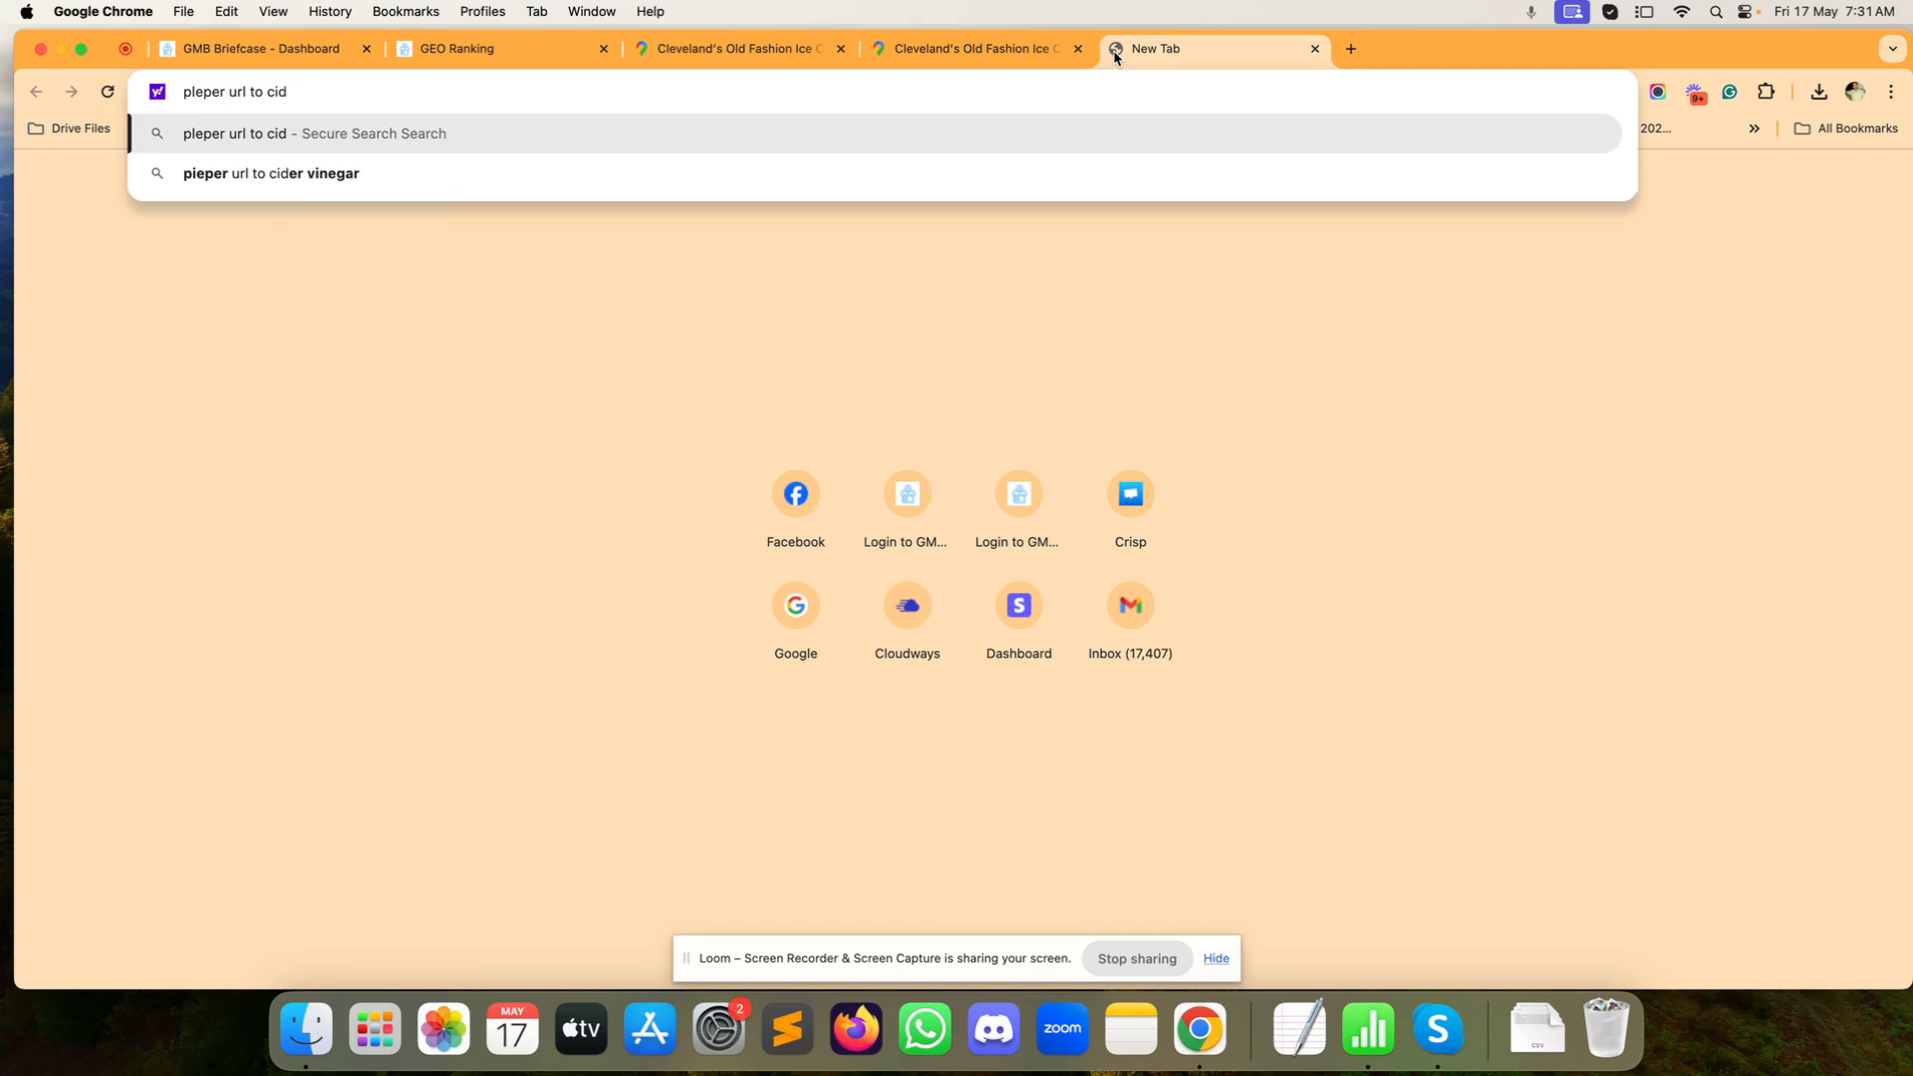
{"action": "type", "text": " conve"}
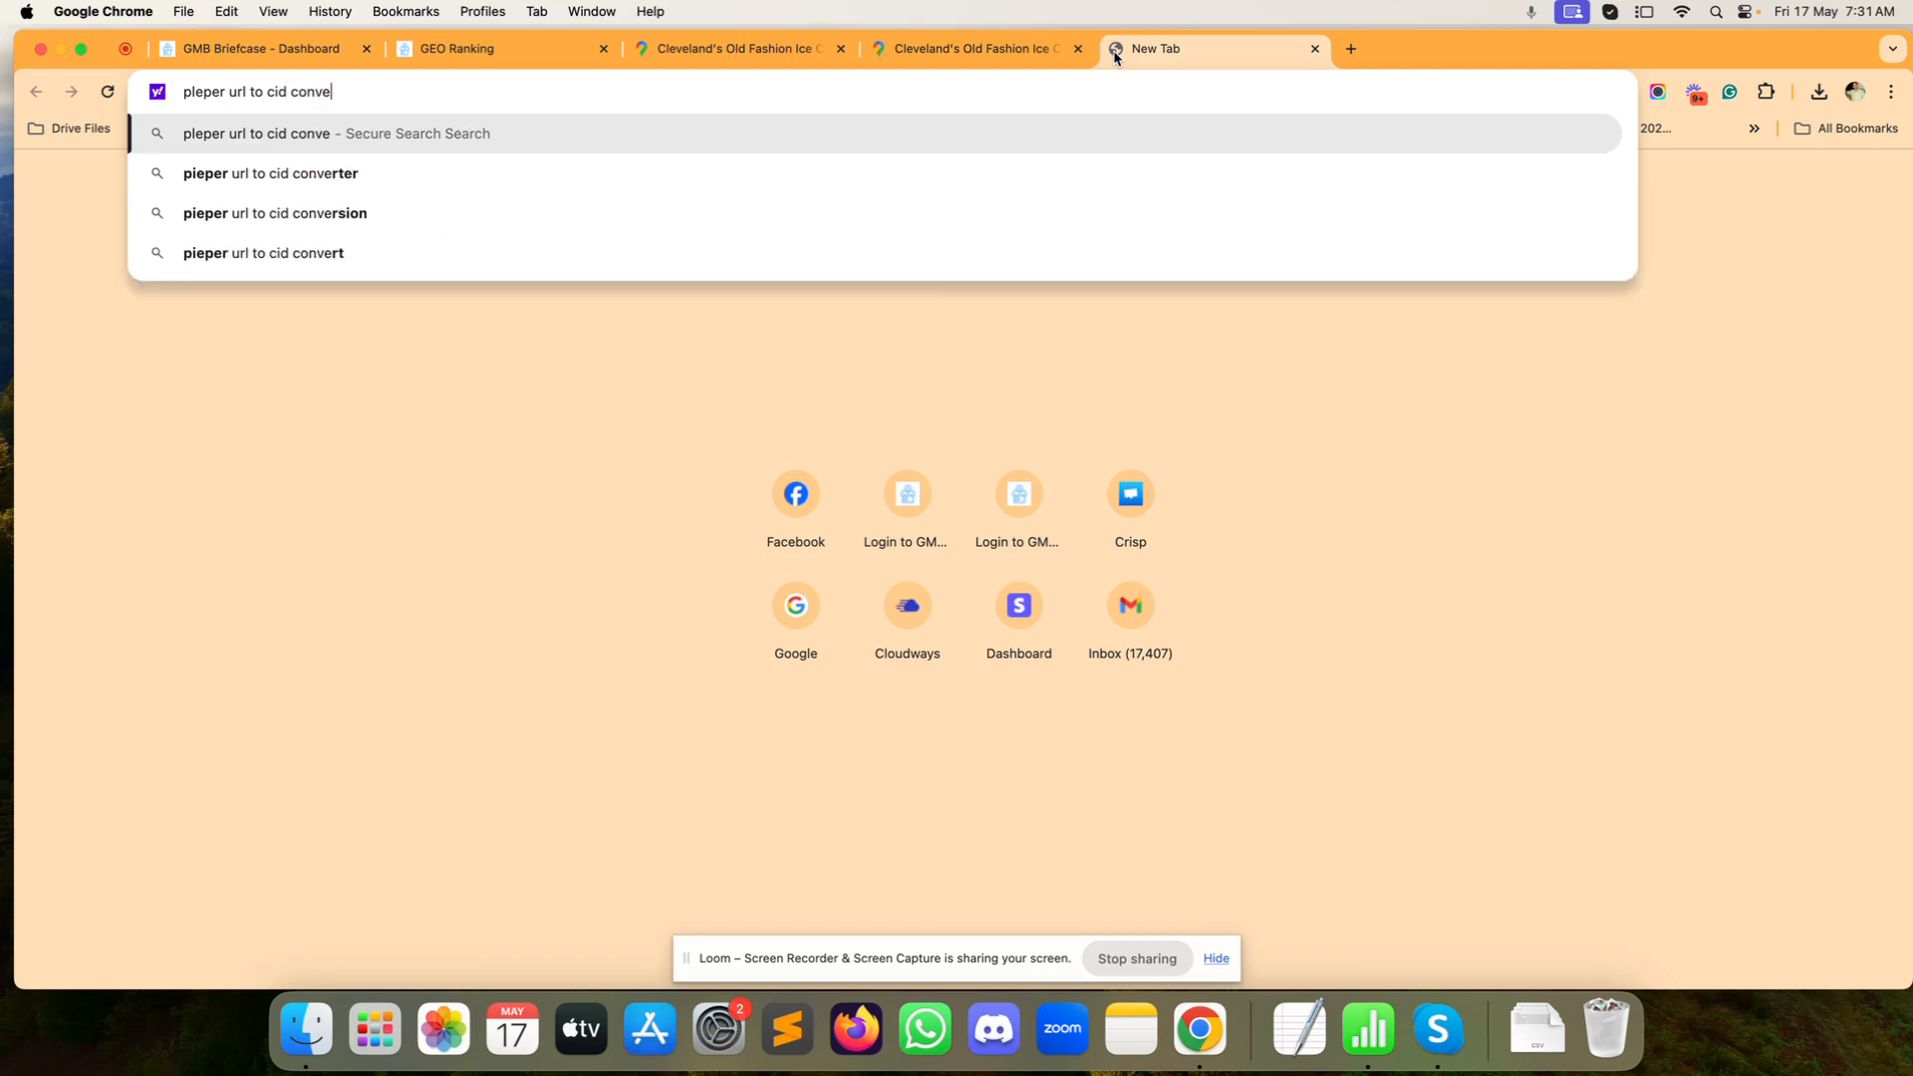
{"action": "type", "text": "rter"}
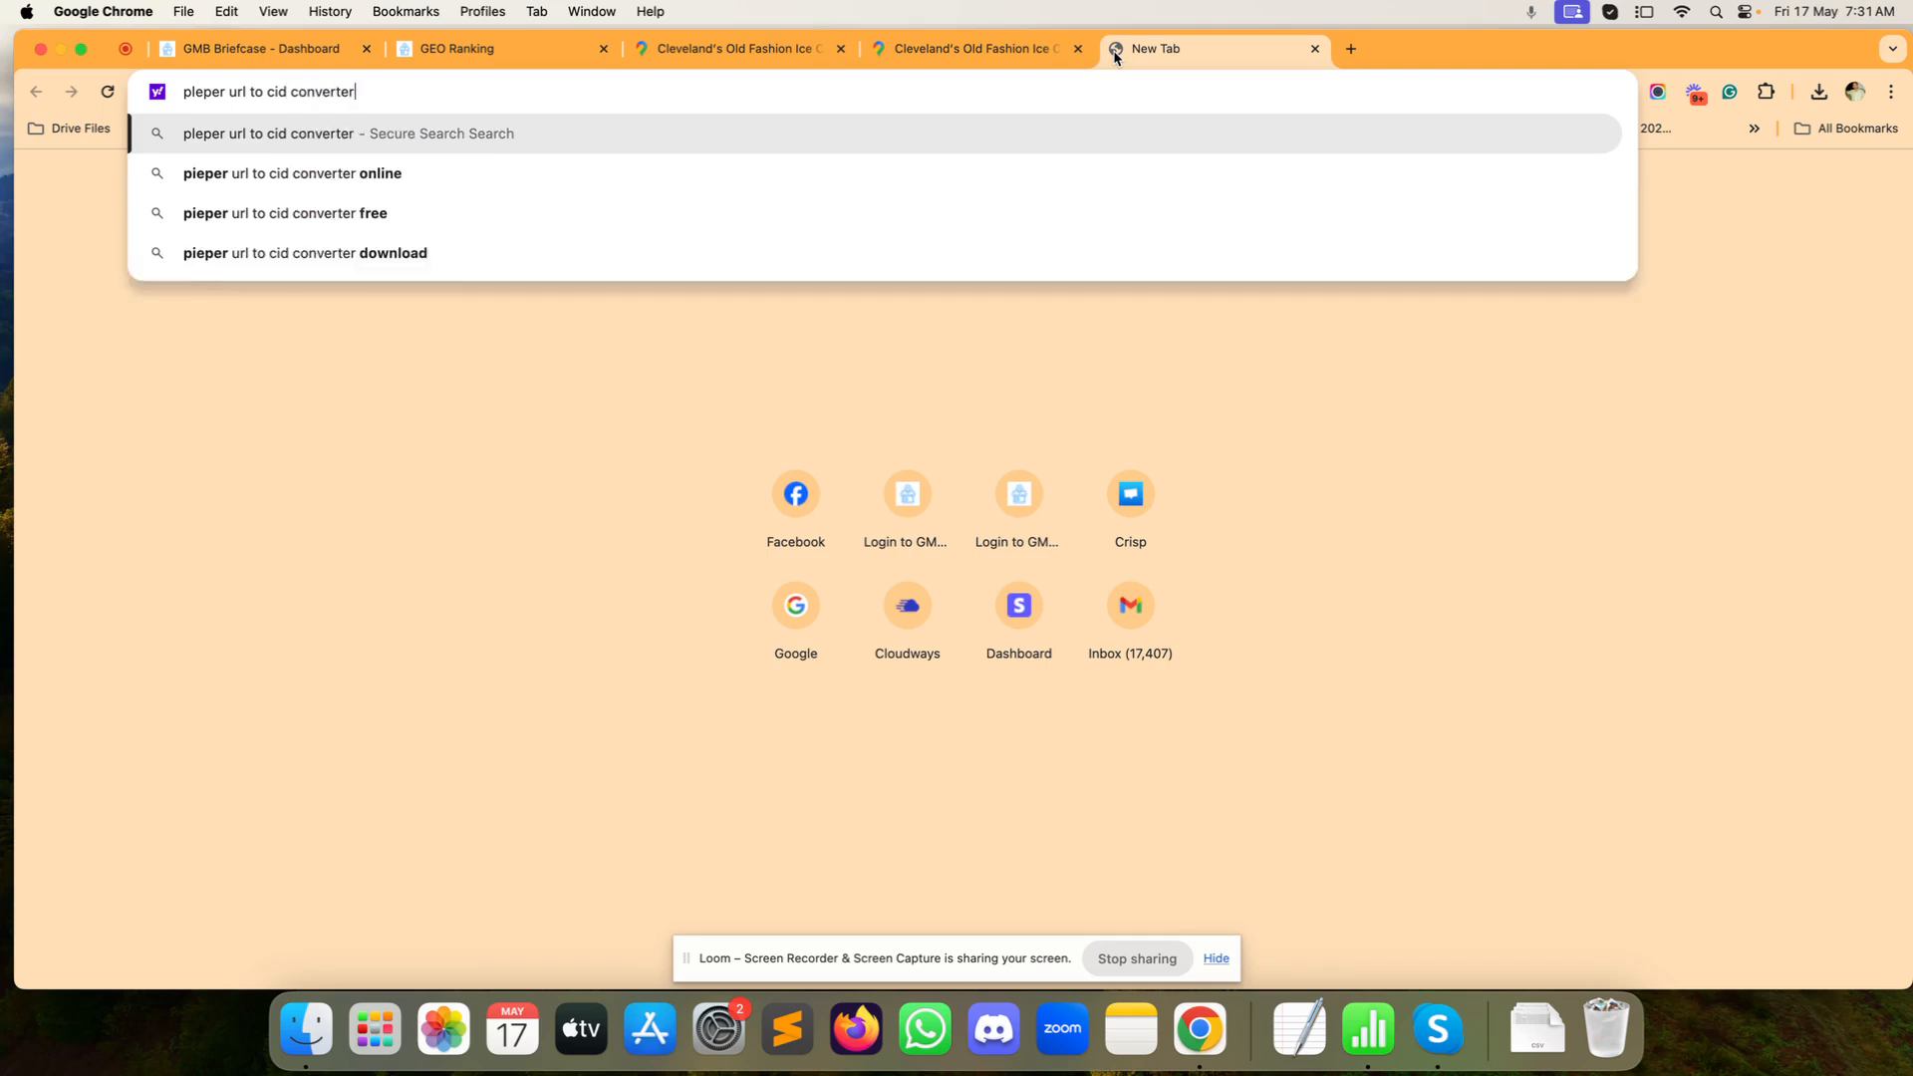
{"action": "key", "text": "Return"}
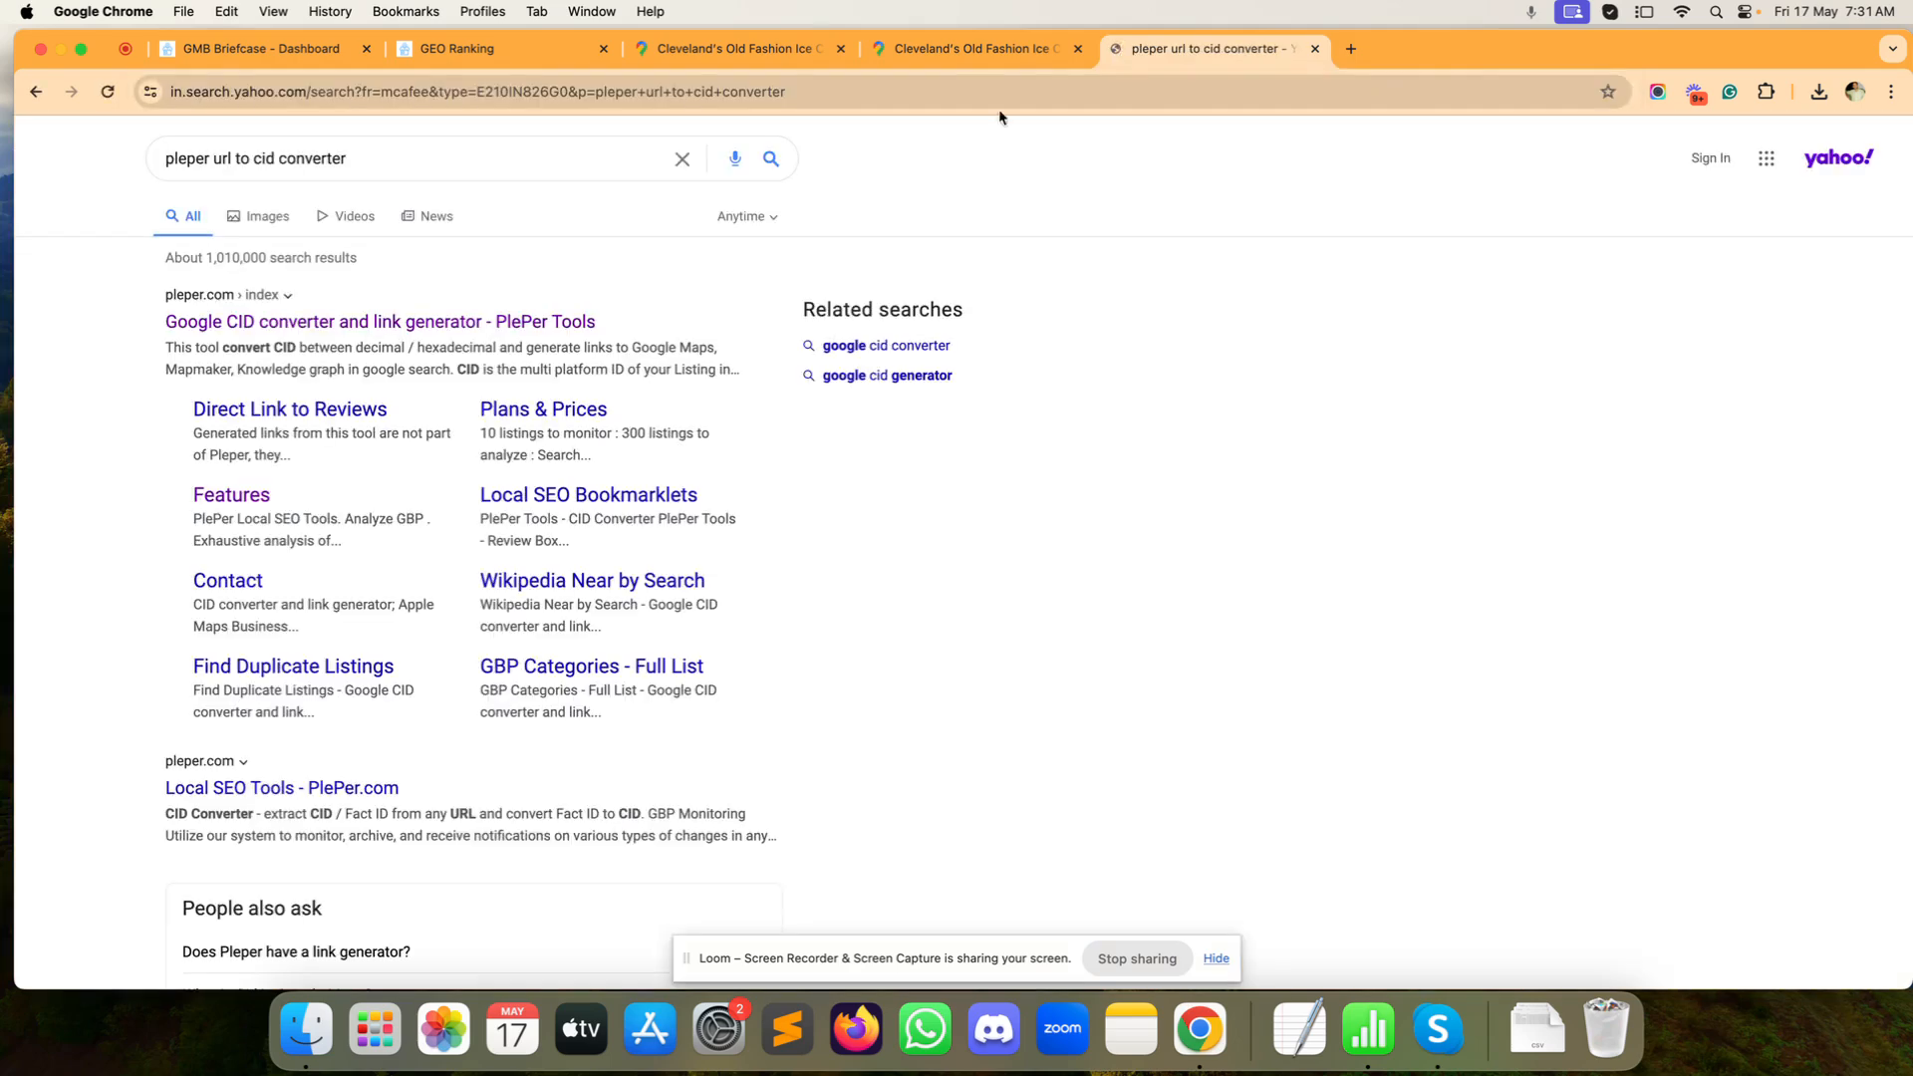
Step: Convert the pasted Google Maps link in PlePer's CID converter
{"action": "left_click", "coordinate": [485, 334]}
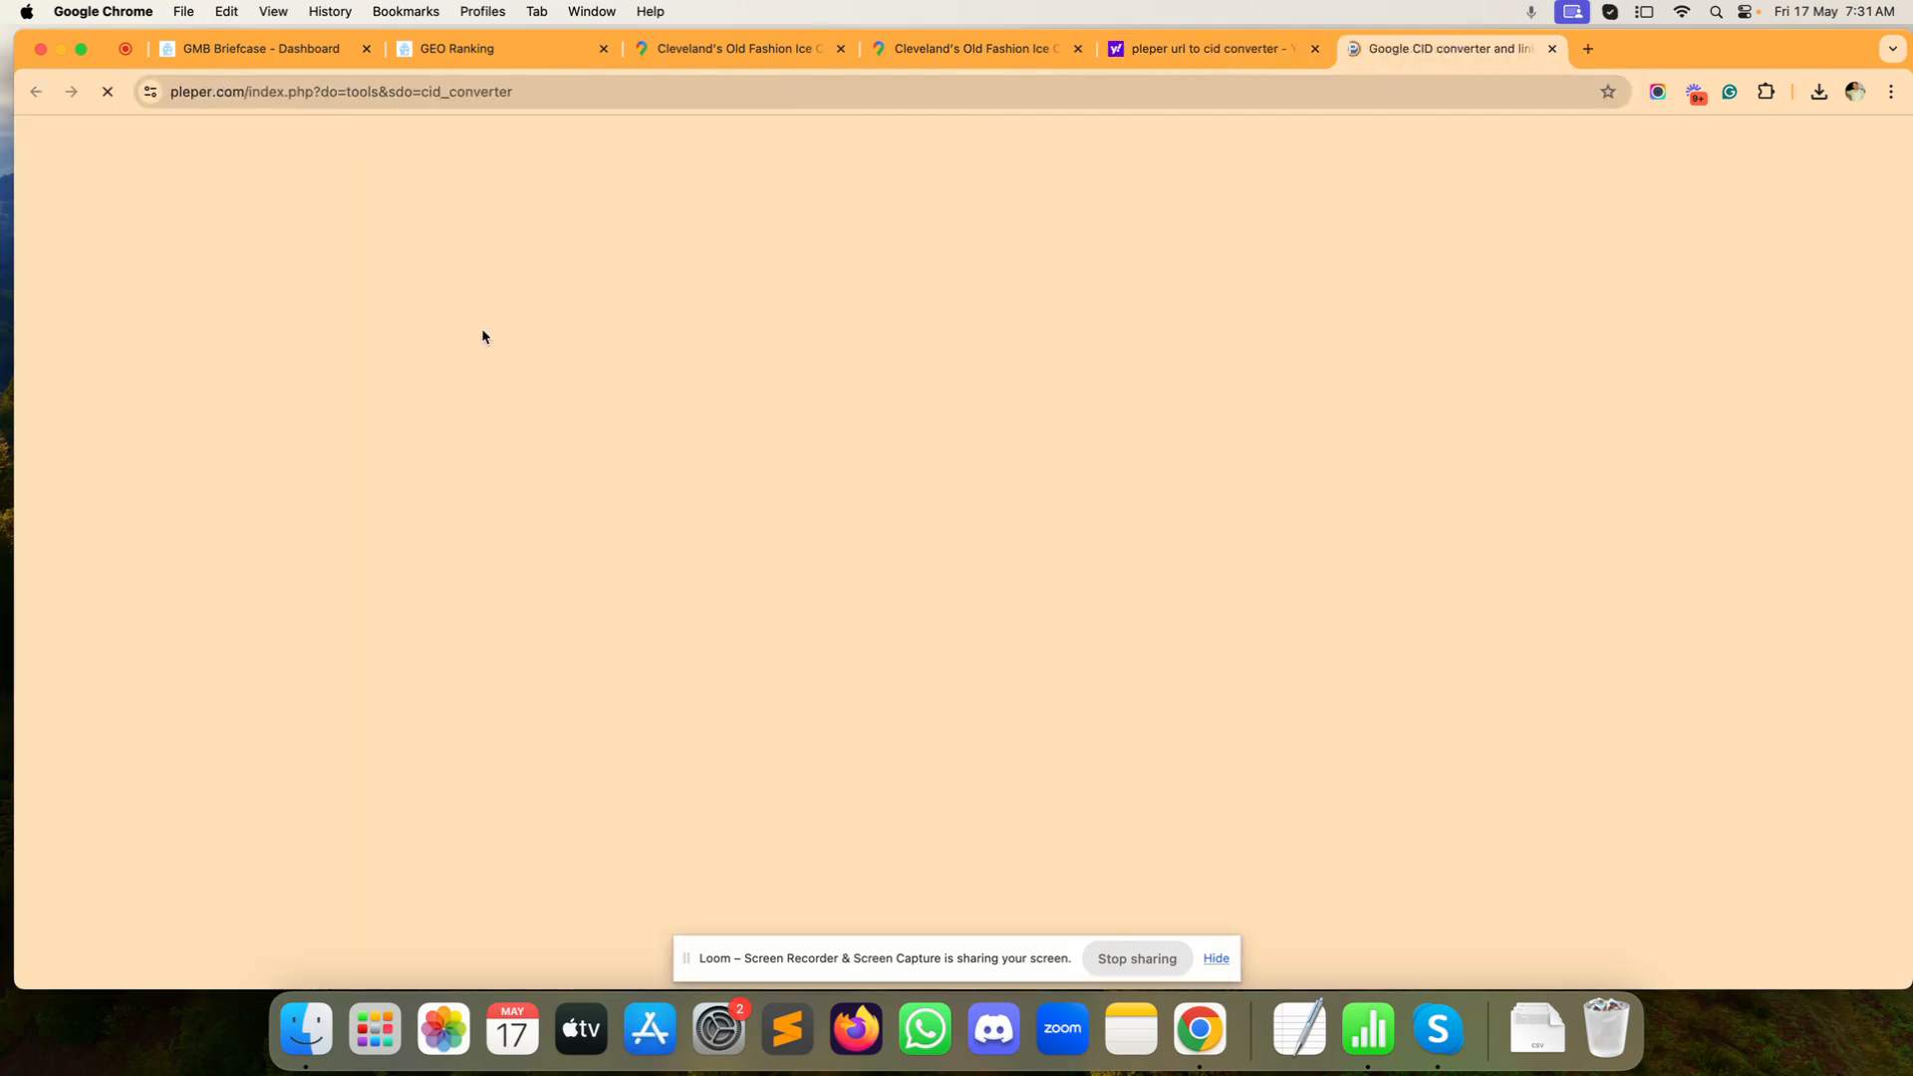
{"action": "scroll", "coordinate": [515, 396], "scroll_direction": "down", "scroll_amount": 3}
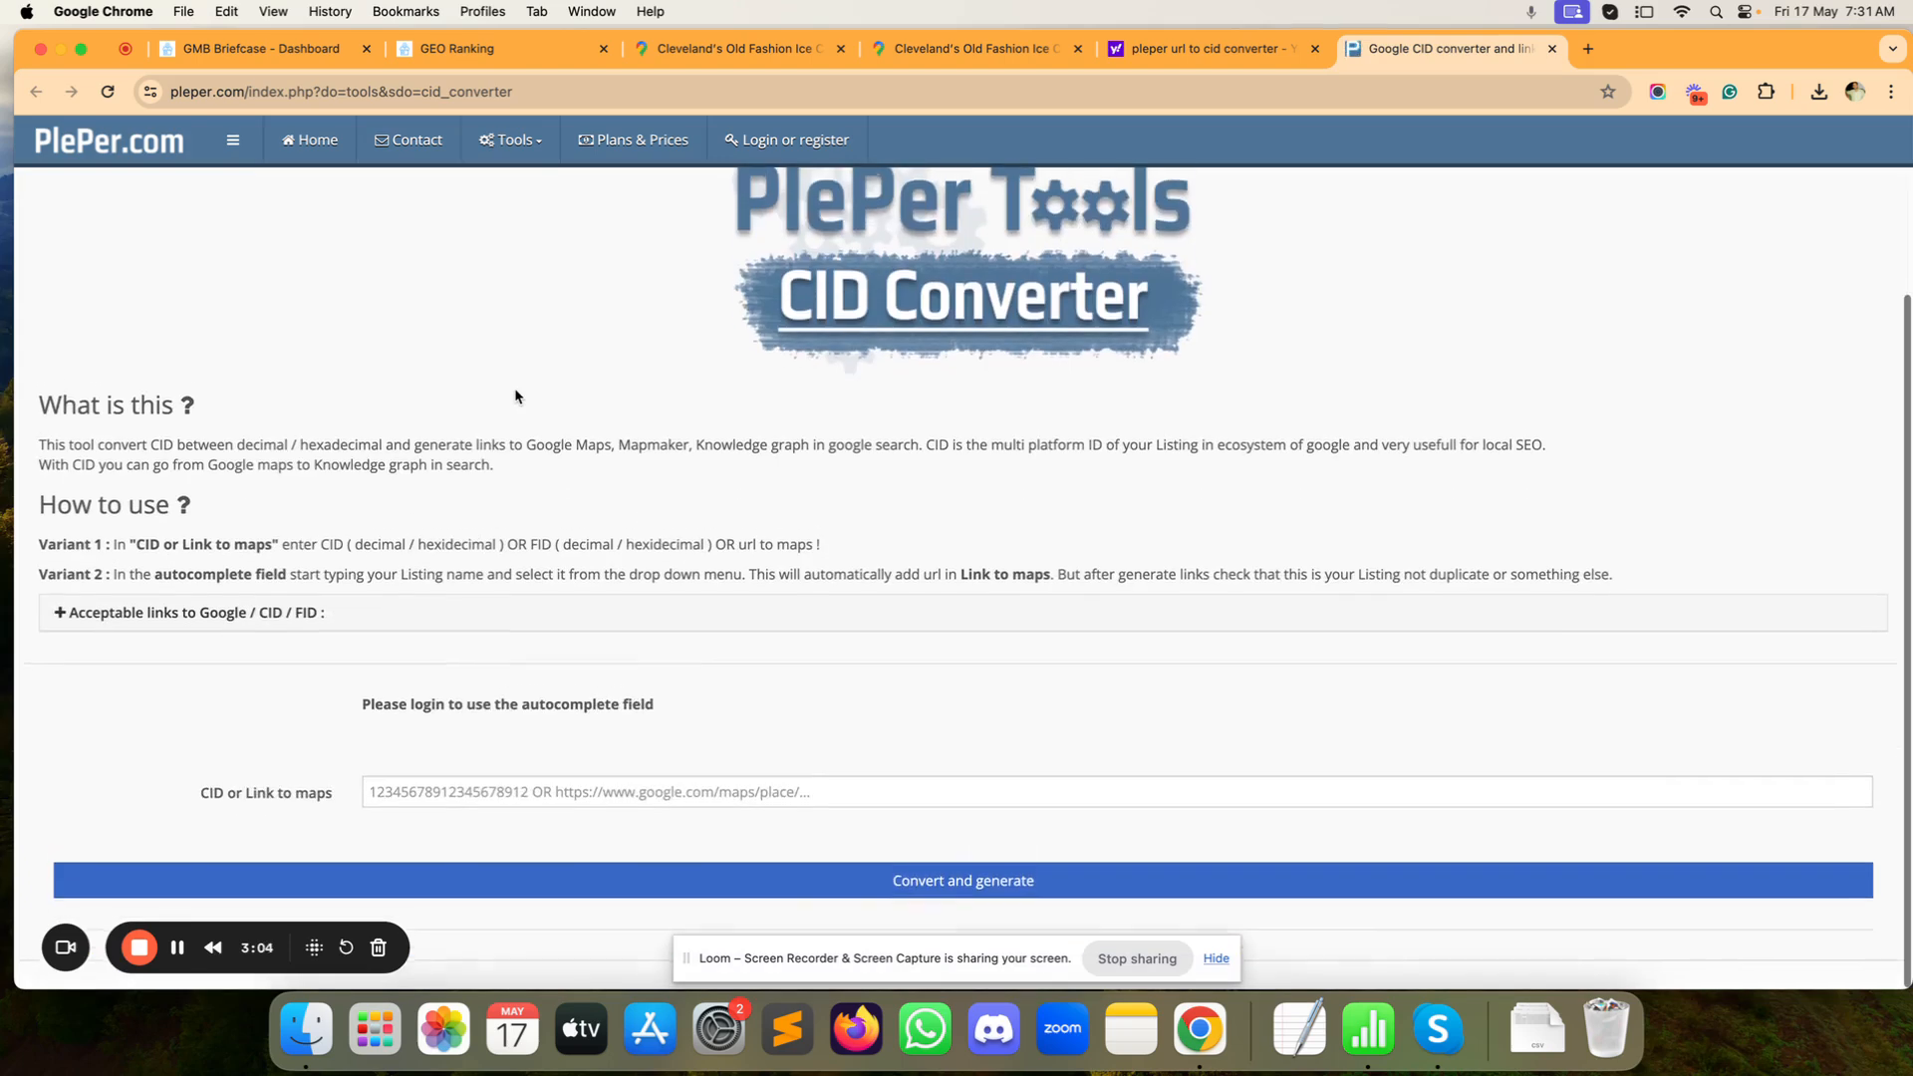
{"action": "scroll", "coordinate": [596, 795], "scroll_direction": "up", "scroll_amount": 1}
{"action": "left_click", "coordinate": [596, 795]}
{"action": "type", "text": "https://www.google.com/maps/place/Cleveland%E2%80%99s+Old+Fashion+Ice+Cream/@25.9827397,-80.2264801,15z/data=!4m2!3m1!1s0x0:0x3f1d569e2d65221b?sa=X&ved=1t:2428&ictx=111"}
{"action": "left_click", "coordinate": [728, 904]}
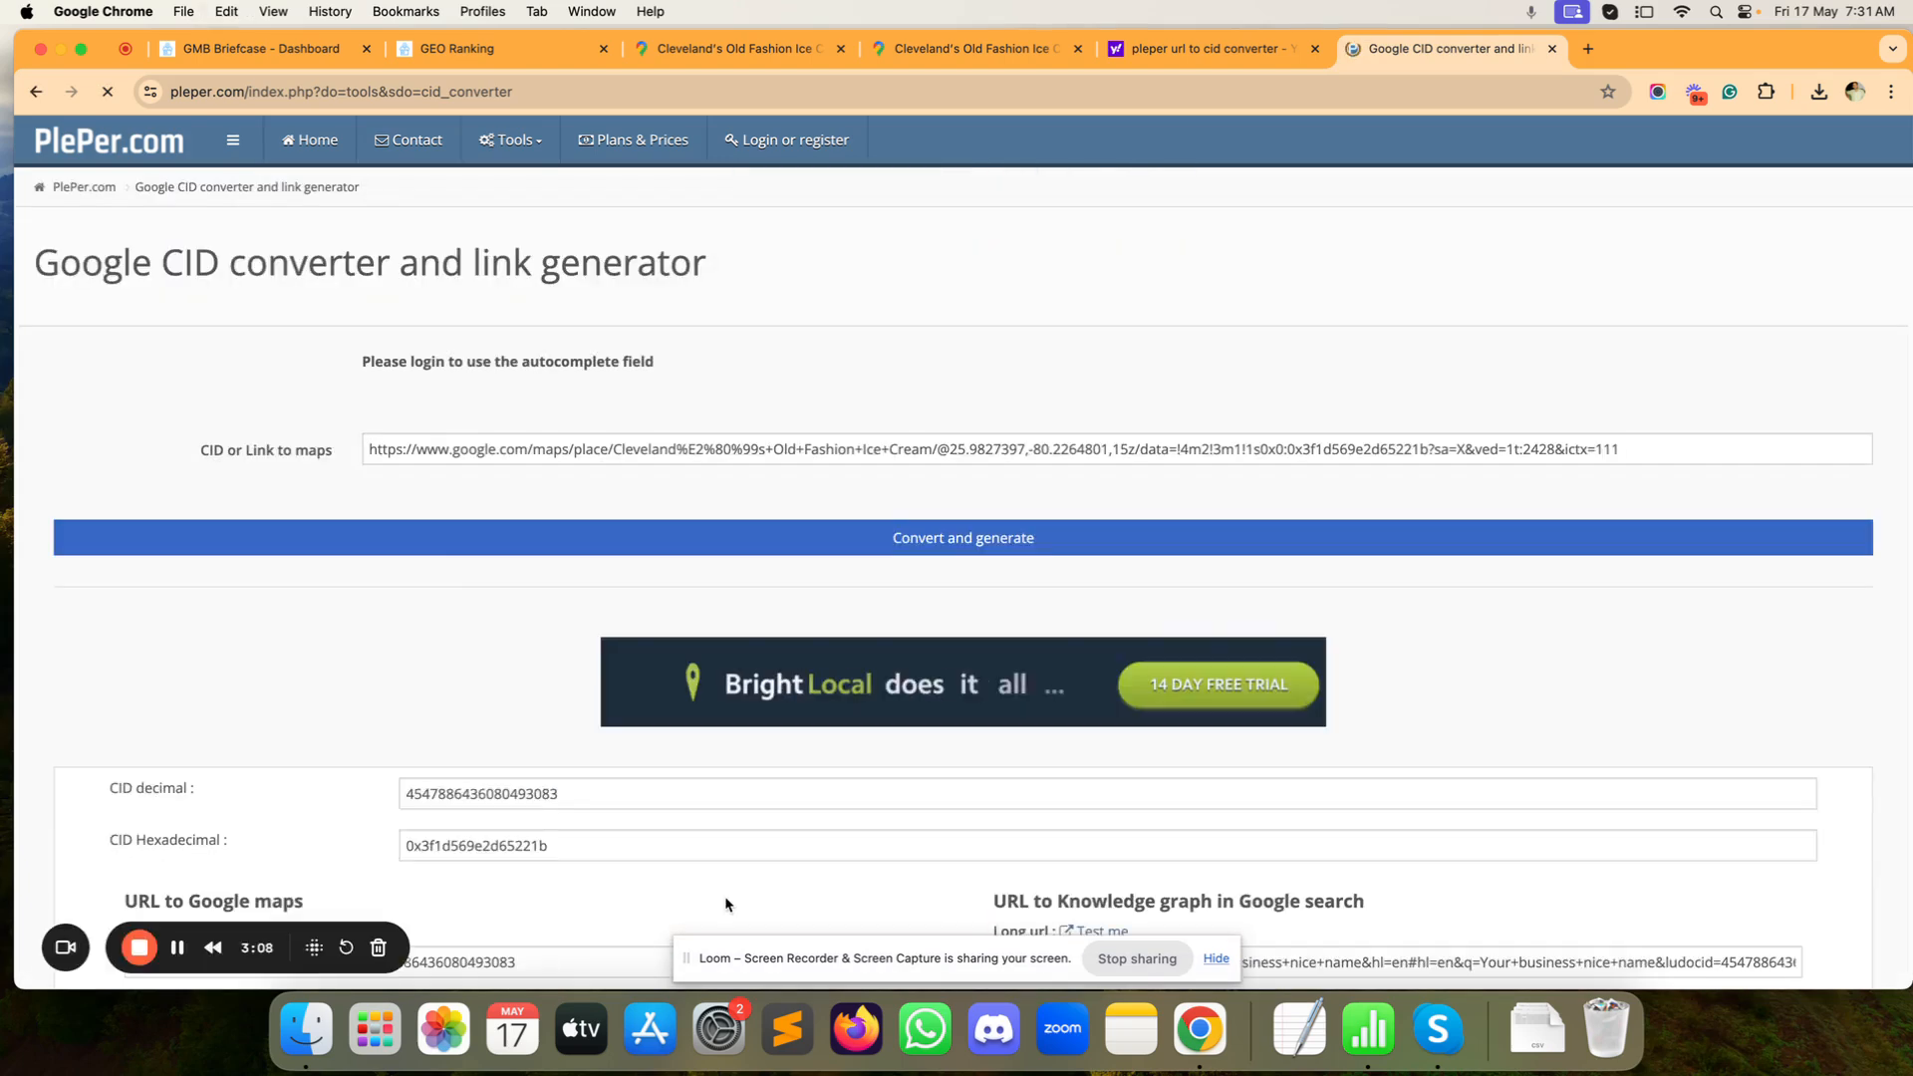
Step: Copy the CID decimal and pick the shop's Miramar address suggestion in GEO Ranking
{"action": "scroll", "coordinate": [308, 670], "scroll_direction": "down", "scroll_amount": 2}
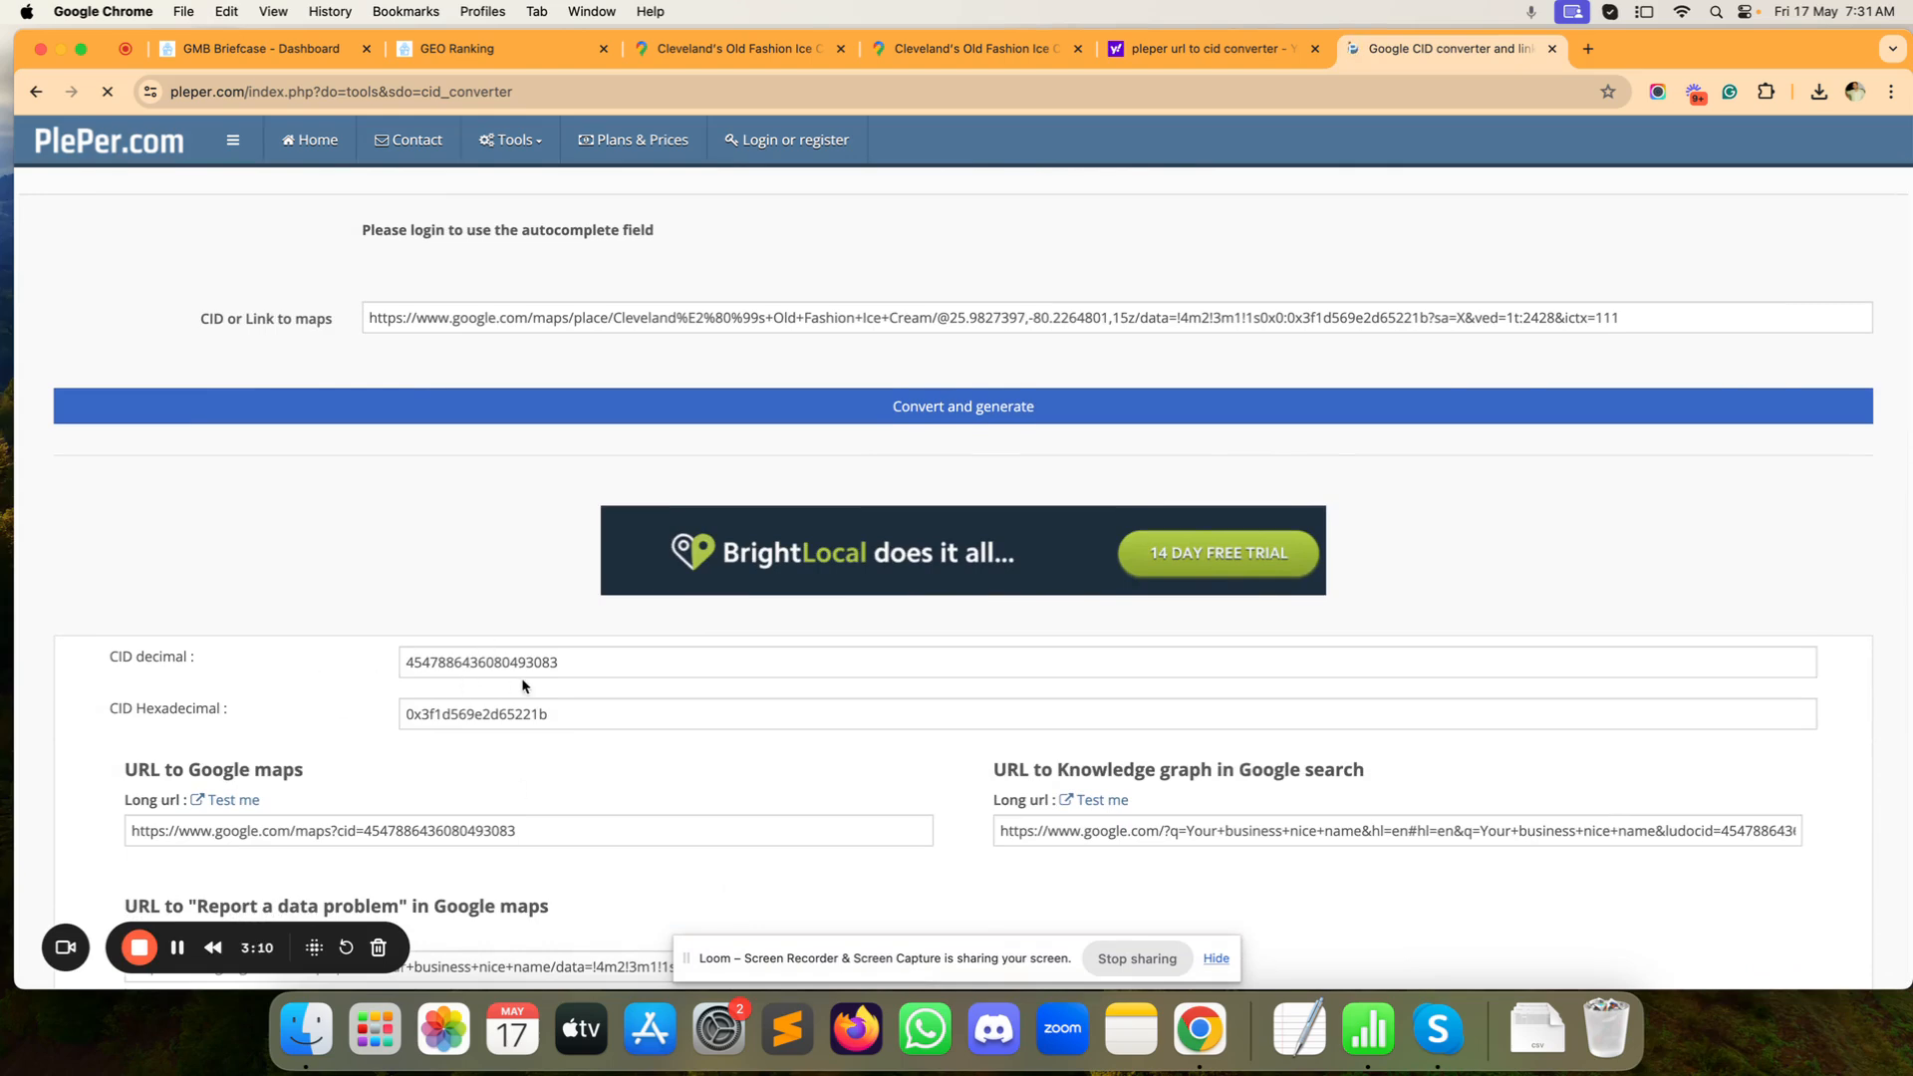
{"action": "double_click", "coordinate": [569, 659]}
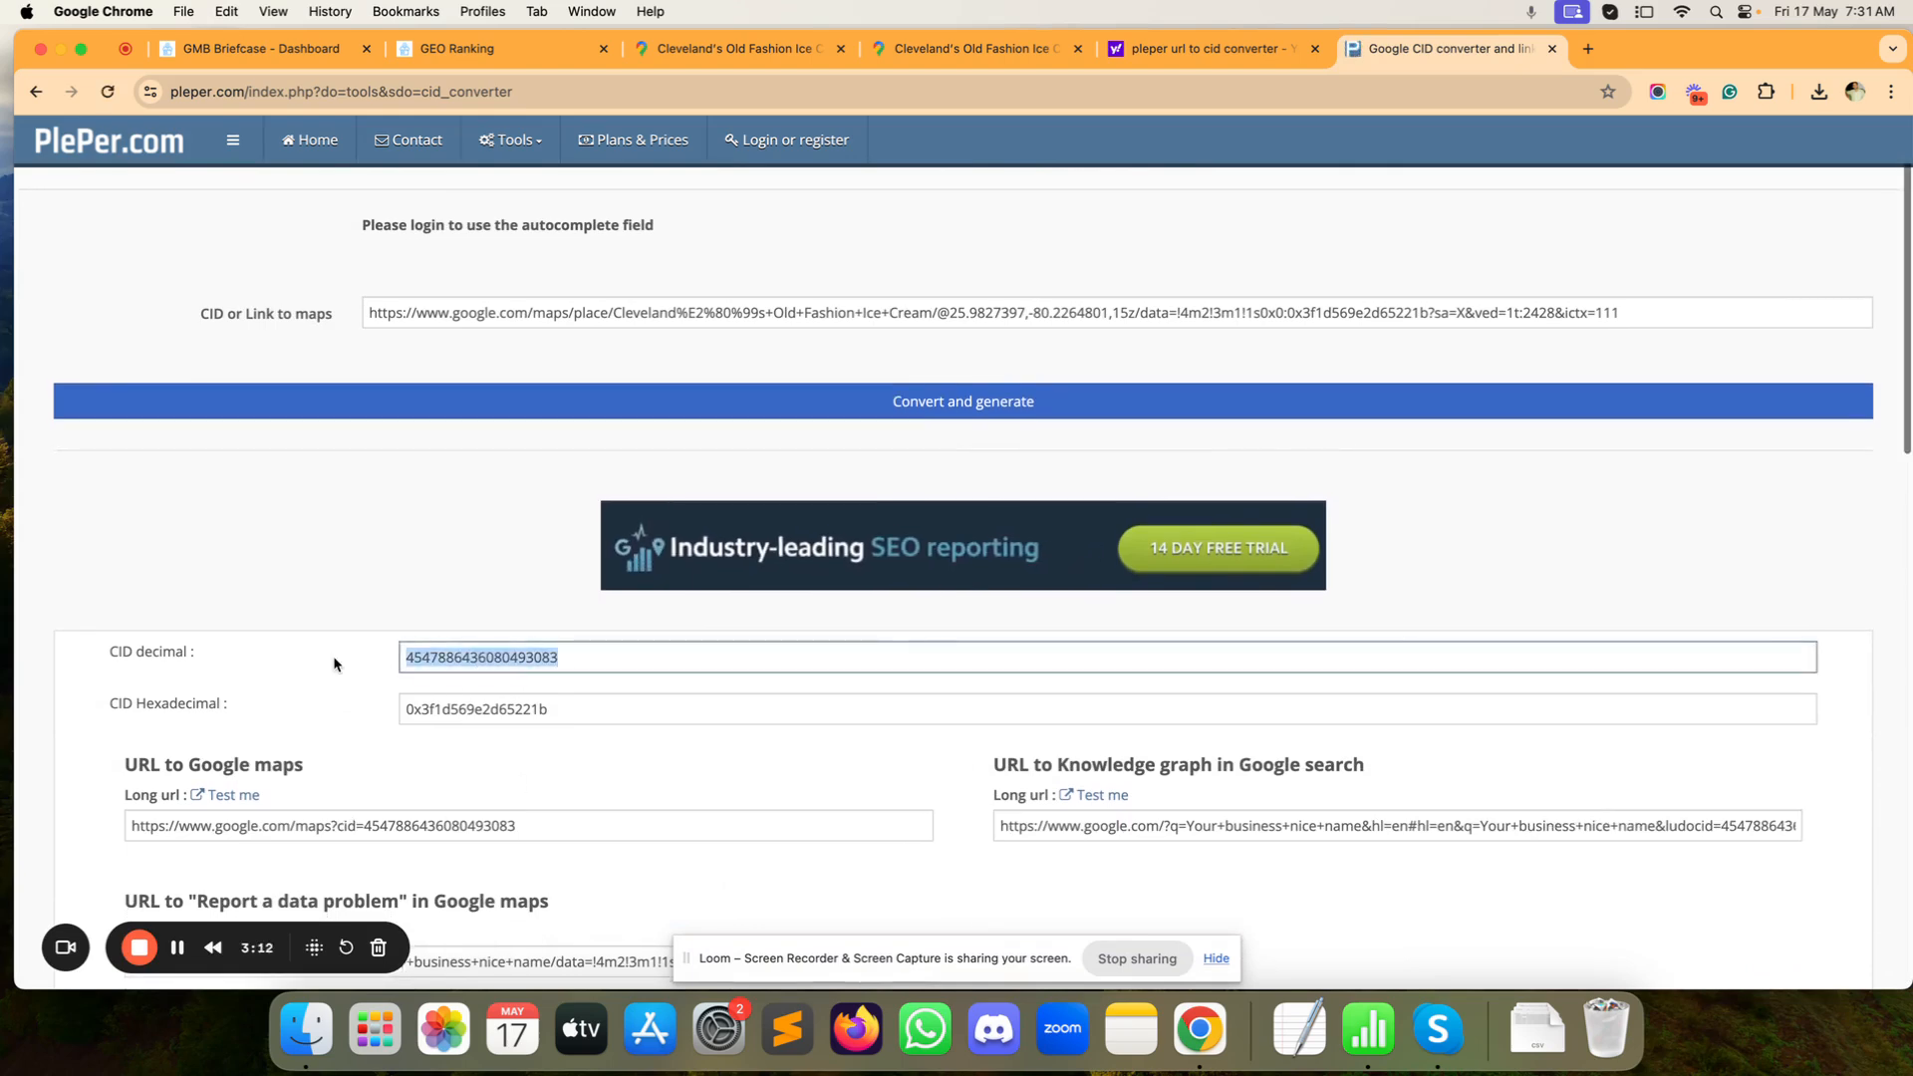
{"action": "left_click", "coordinate": [547, 45]}
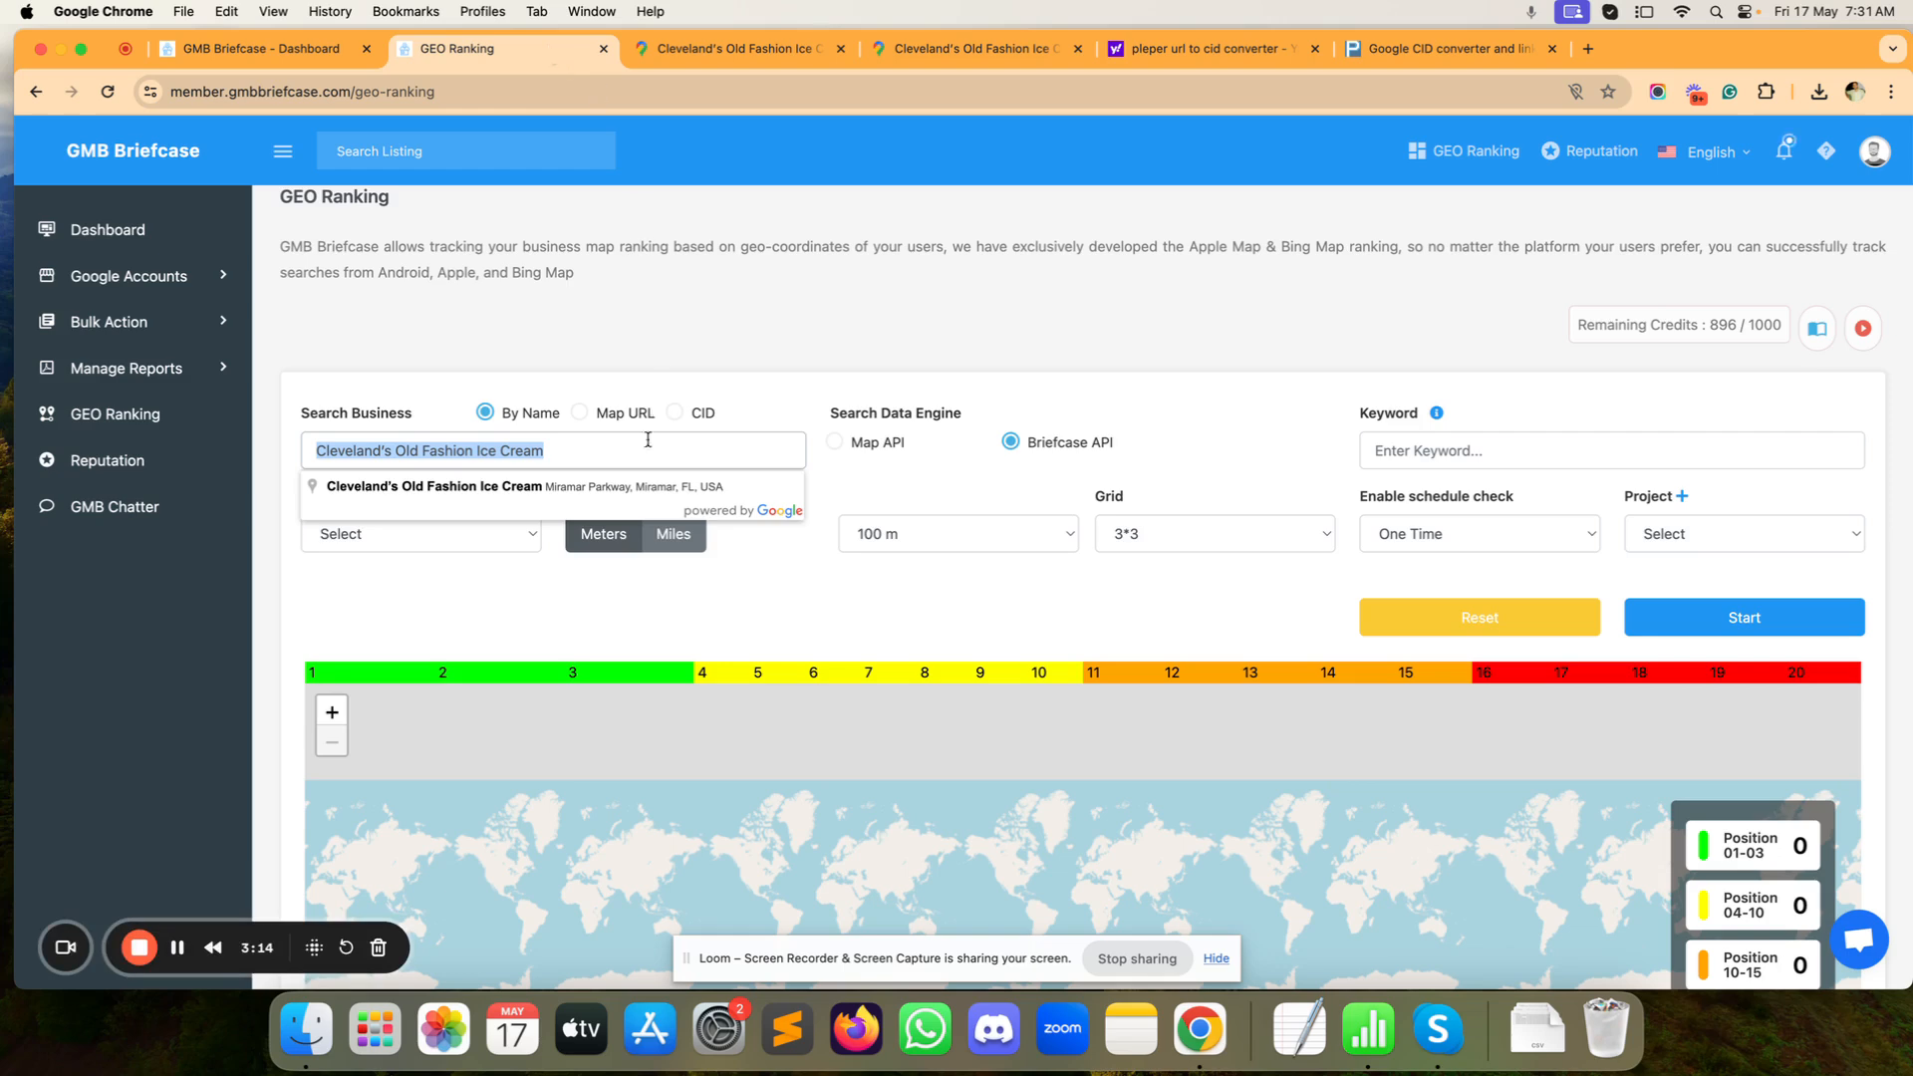
{"action": "left_click", "coordinate": [592, 488]}
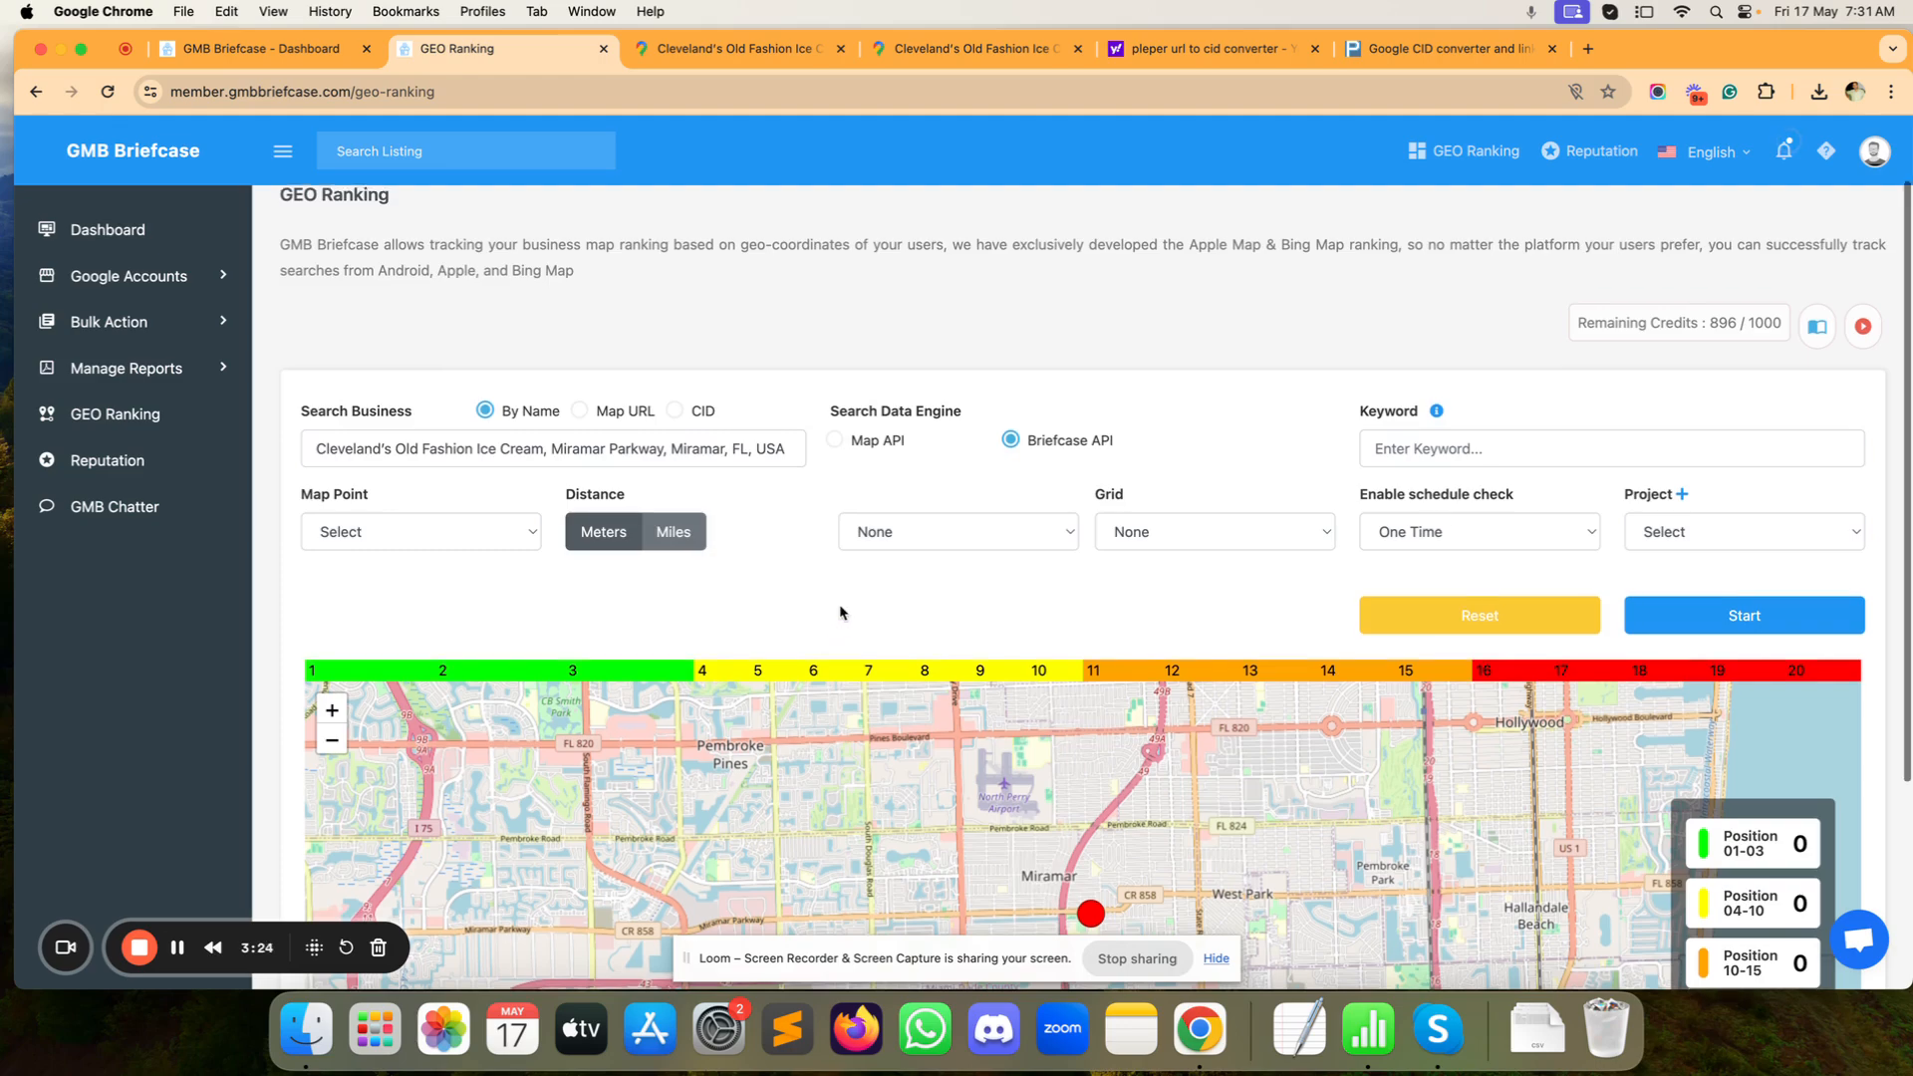
Step: Enter 'ice cream shop' as the keyword, correcting the misspelling
{"action": "scroll", "coordinate": [843, 608], "scroll_direction": "down", "scroll_amount": 2}
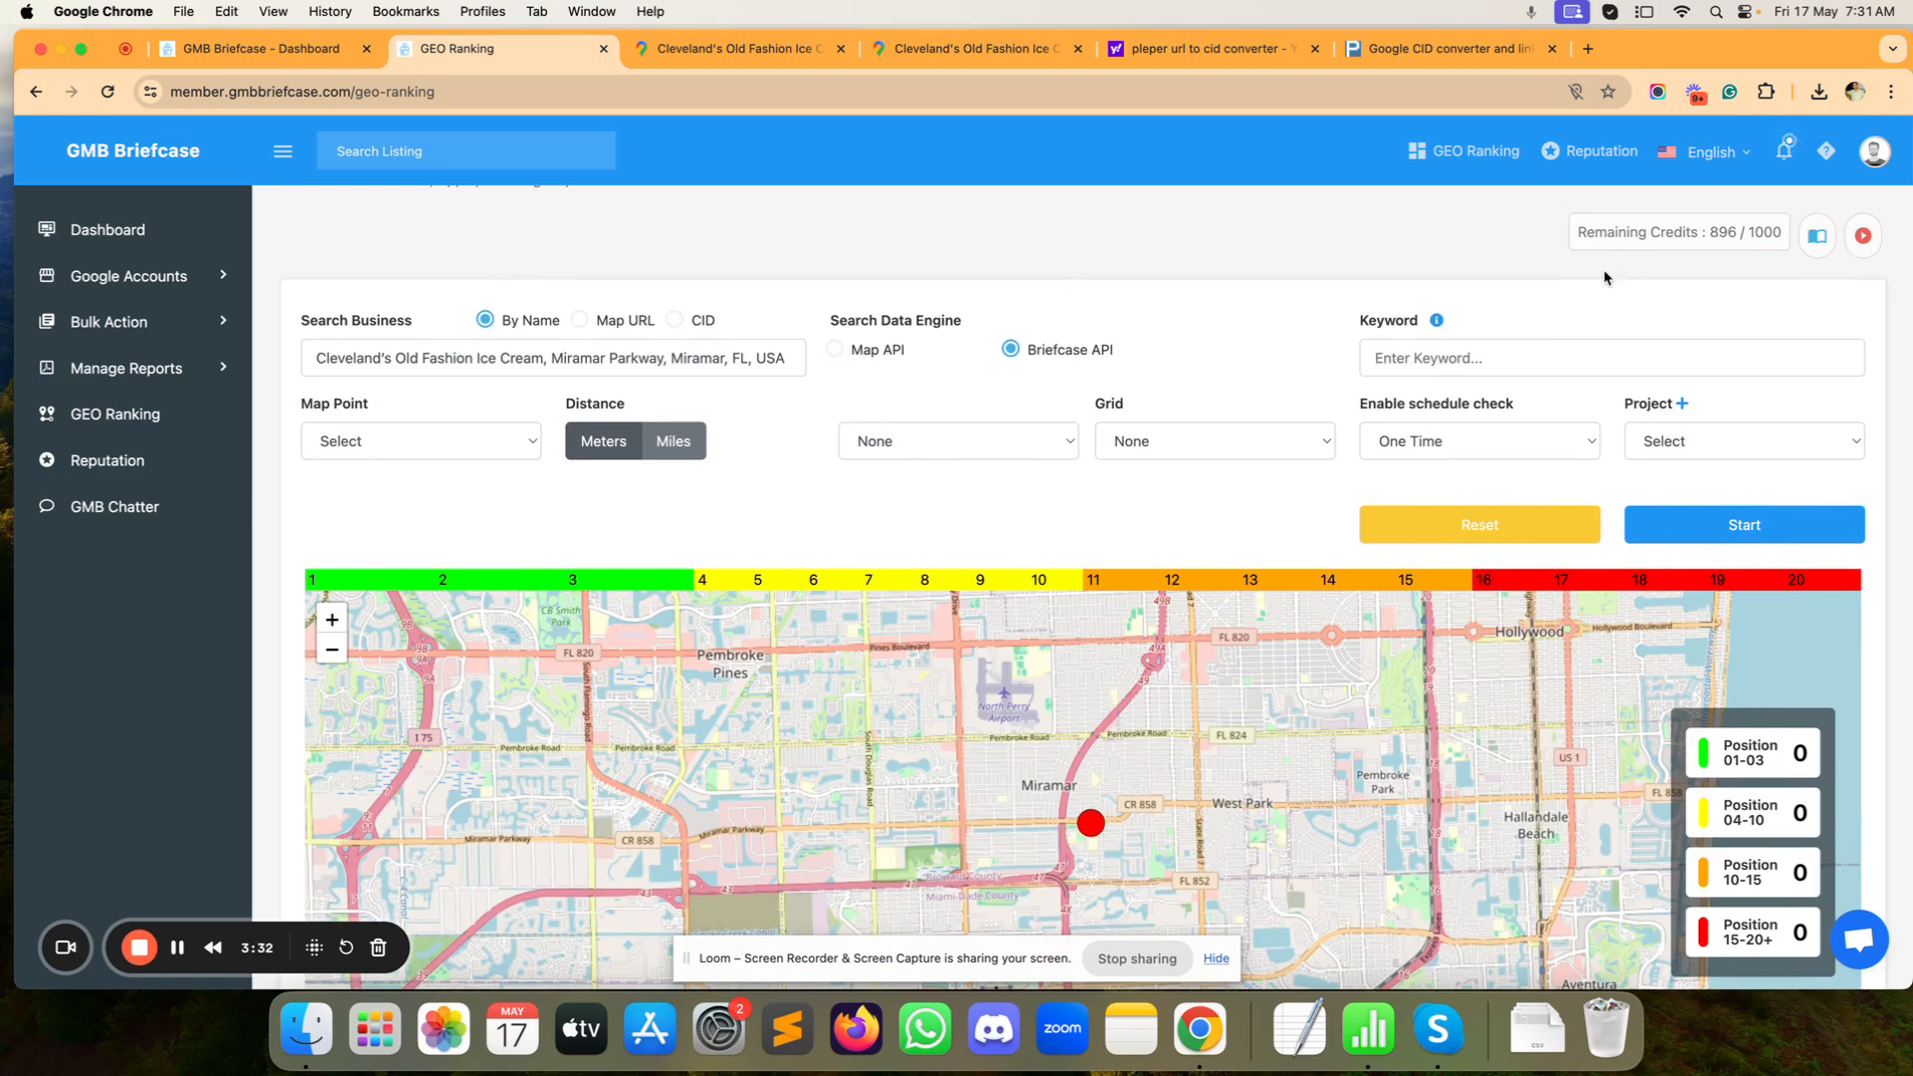
{"action": "left_click", "coordinate": [1442, 359]}
{"action": "type", "text": "incream shop"}
{"action": "key", "text": "BackSpace"}
{"action": "type", "text": "ce"}
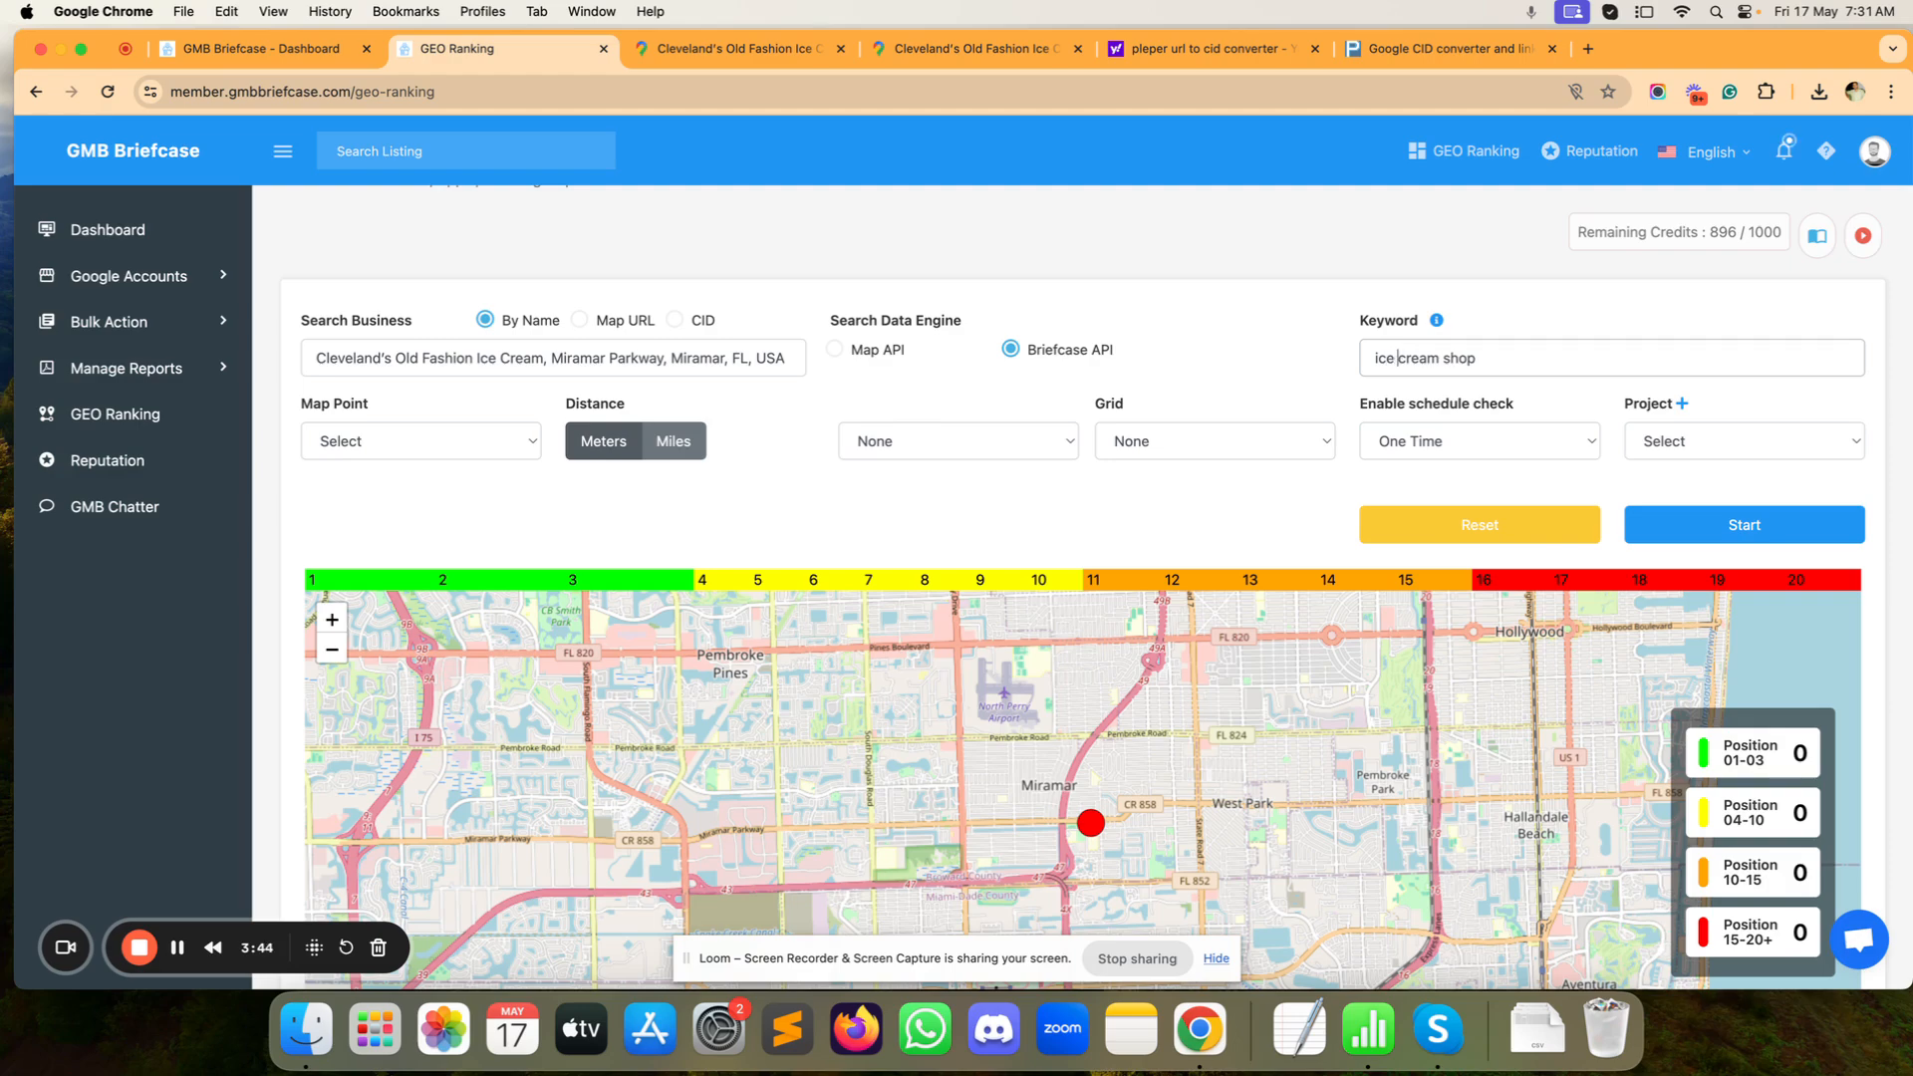
{"action": "scroll", "coordinate": [450, 454], "scroll_direction": "down", "scroll_amount": 1}
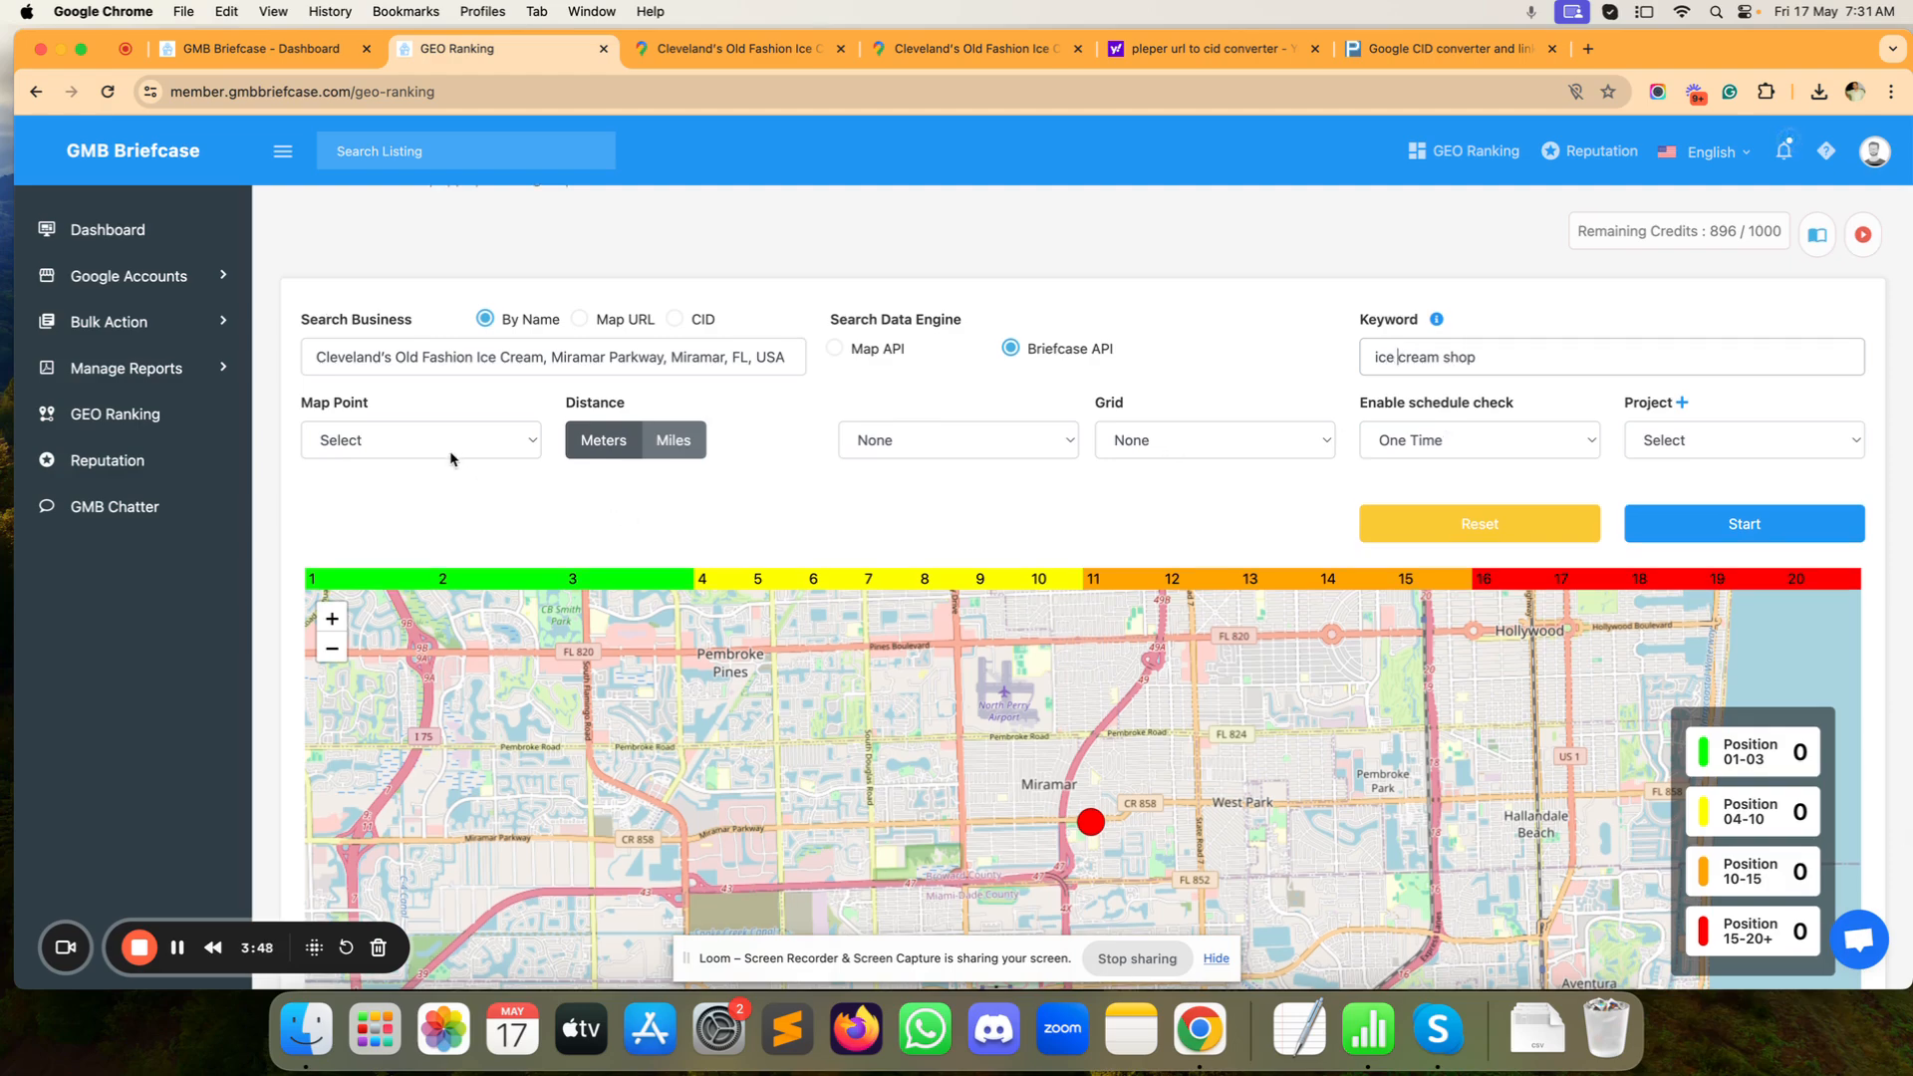
{"action": "left_click", "coordinate": [451, 458]}
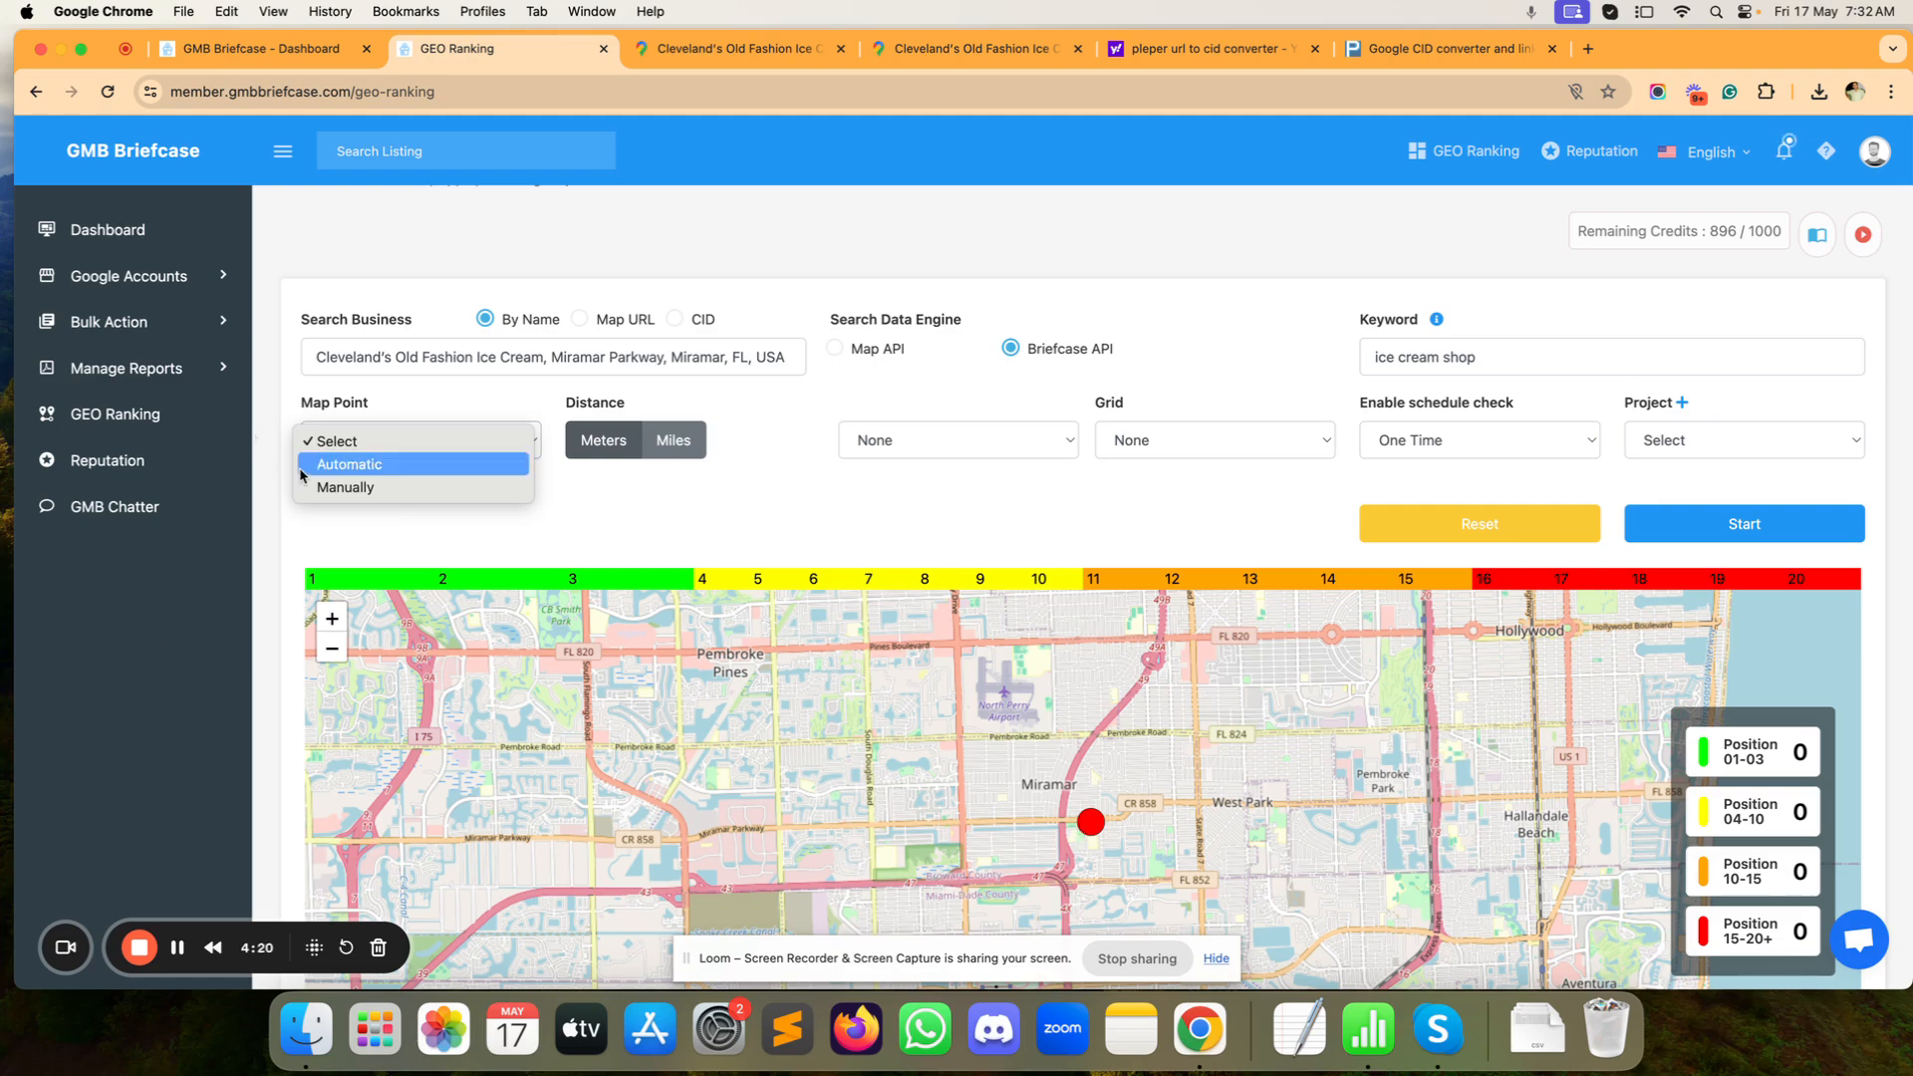
Step: Place map points automatically on a 3*3 grid spaced 1 mi
{"action": "left_click", "coordinate": [374, 467]}
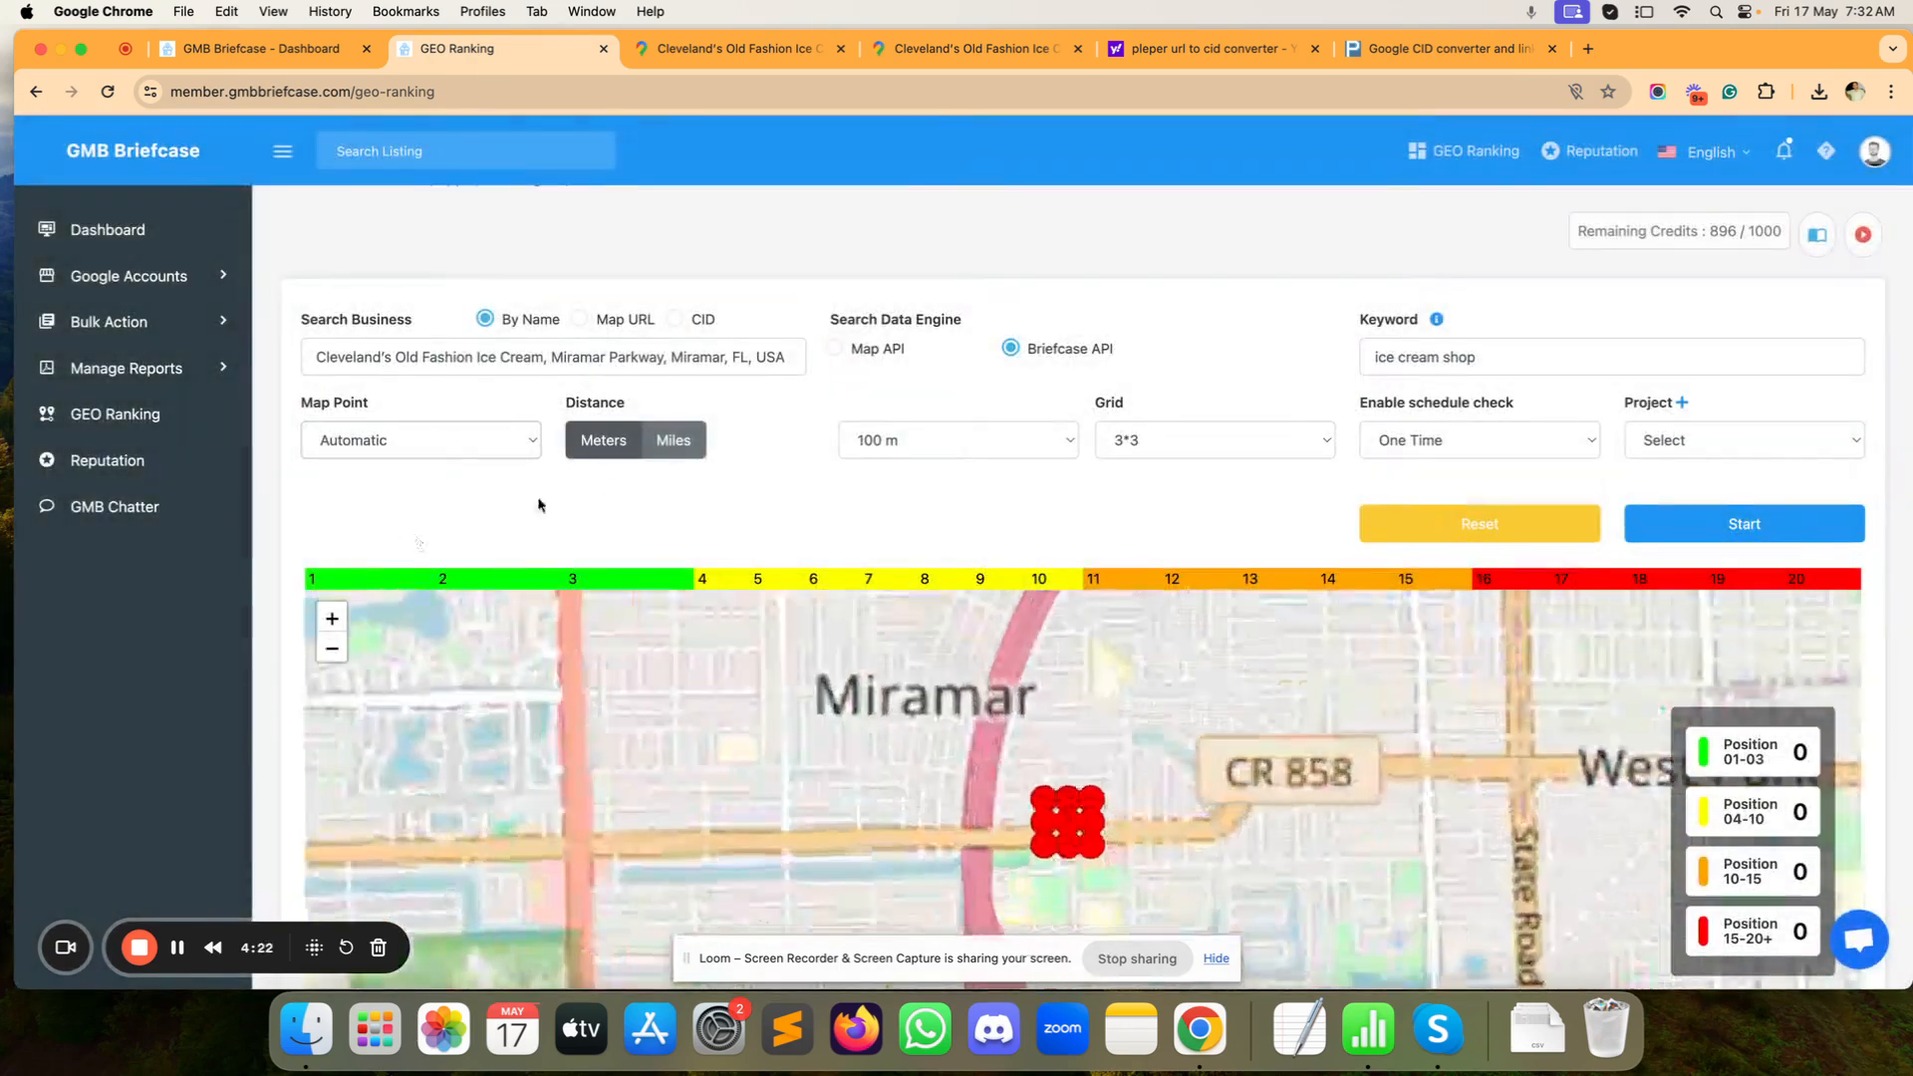
{"action": "left_click", "coordinate": [671, 445]}
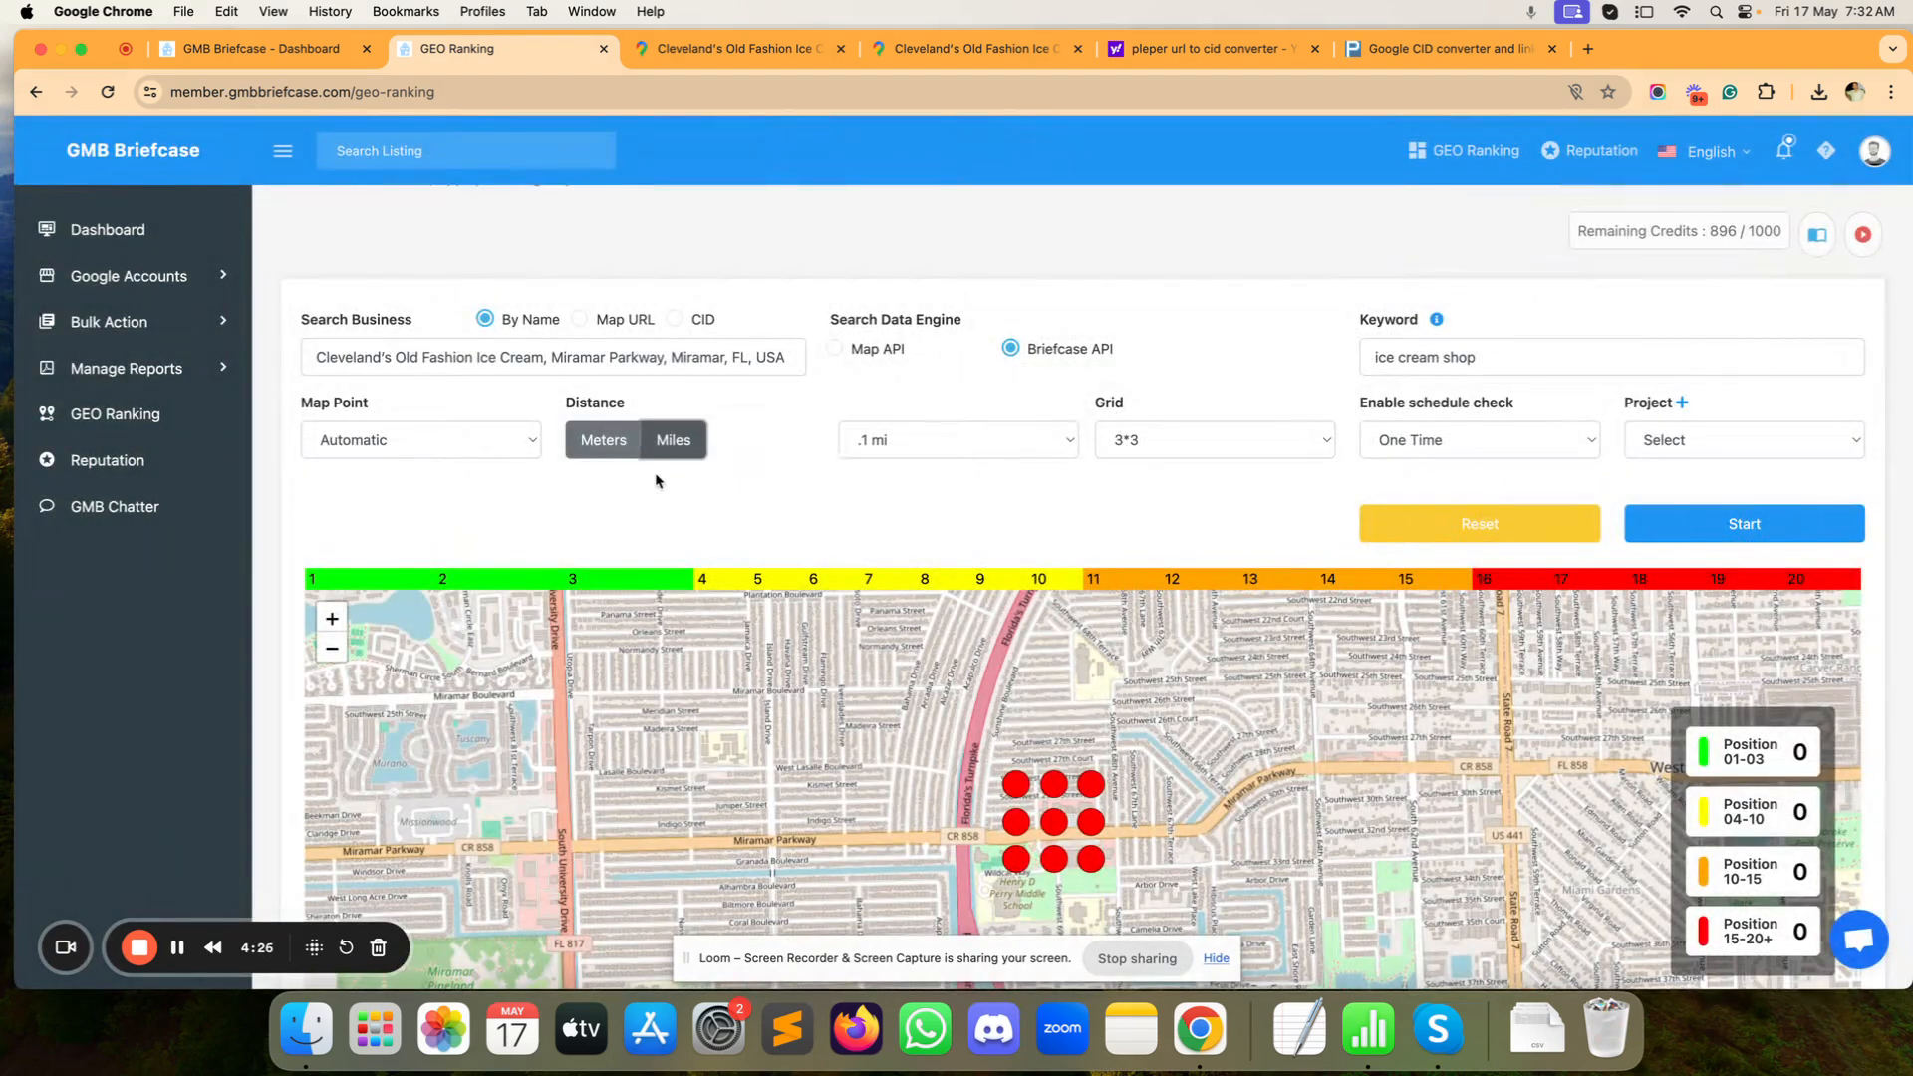
{"action": "left_click", "coordinate": [959, 444]}
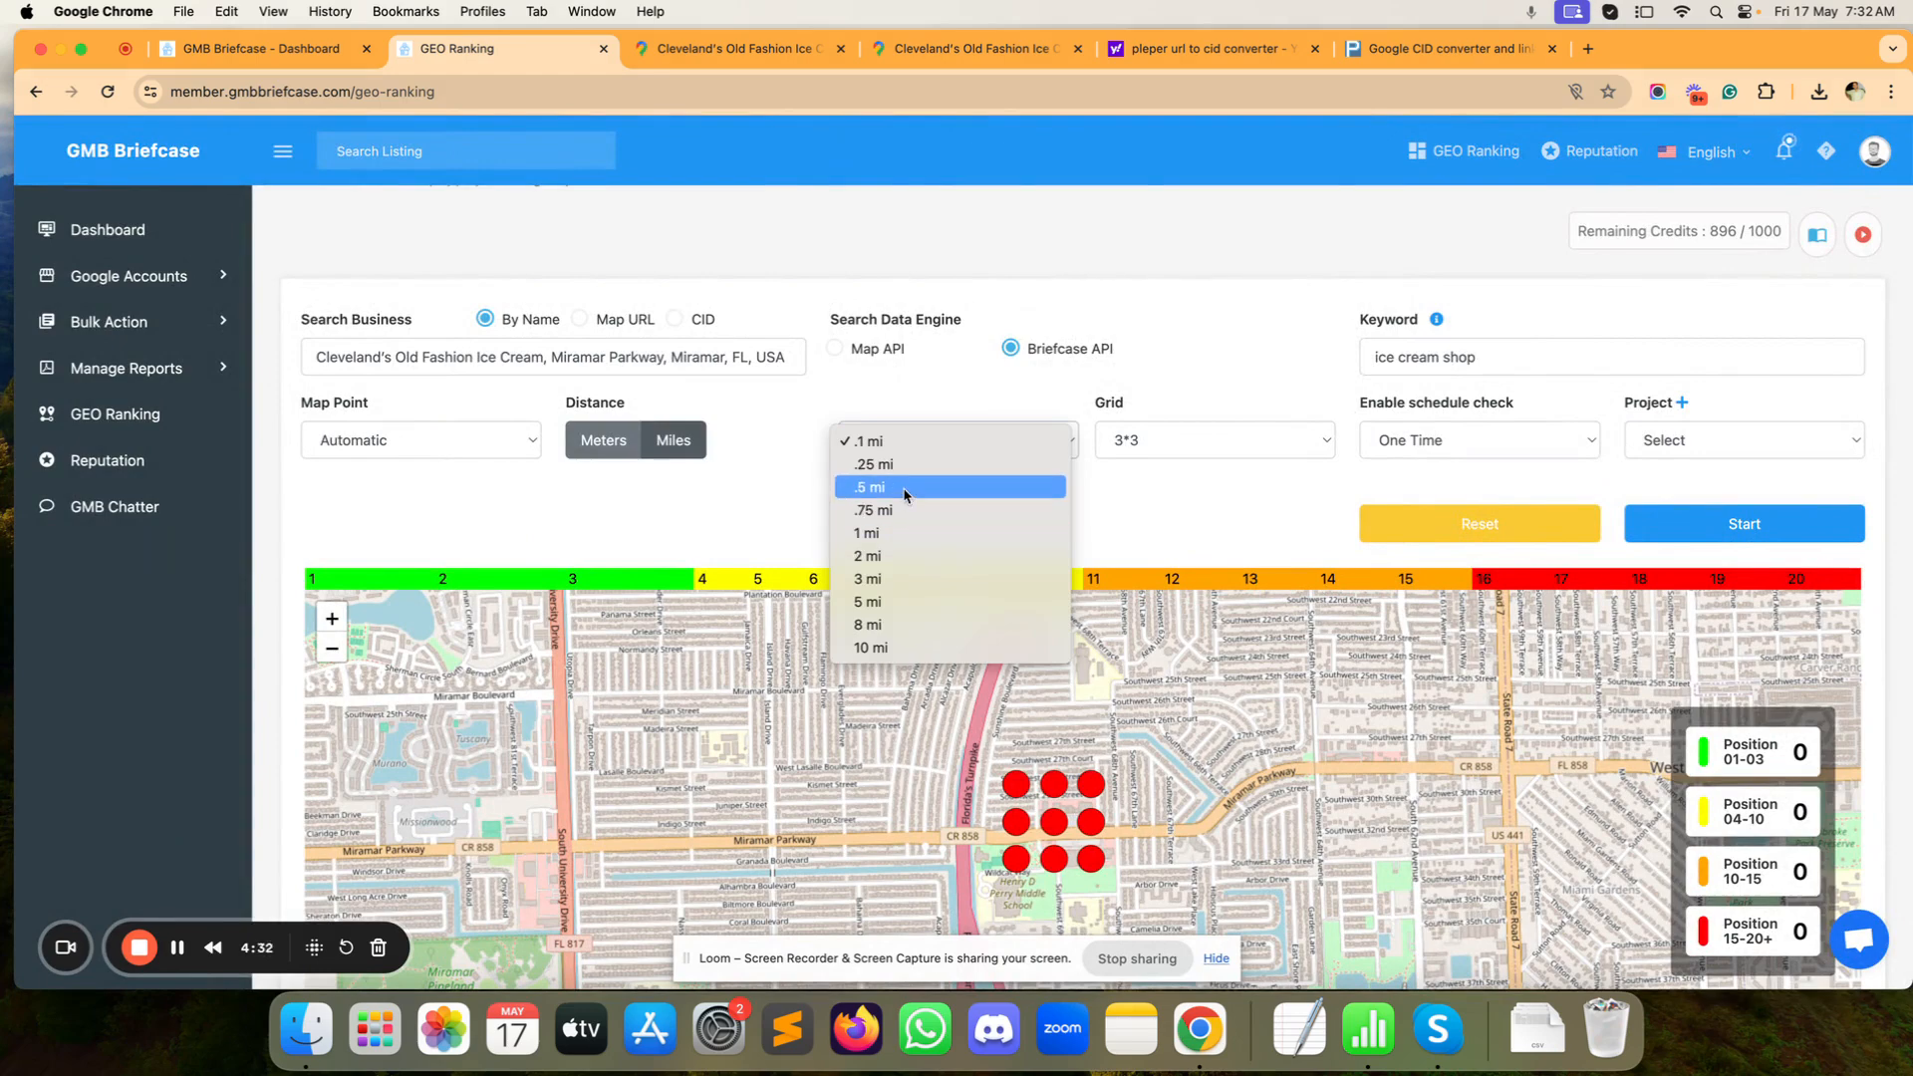
{"action": "left_click", "coordinate": [895, 534]}
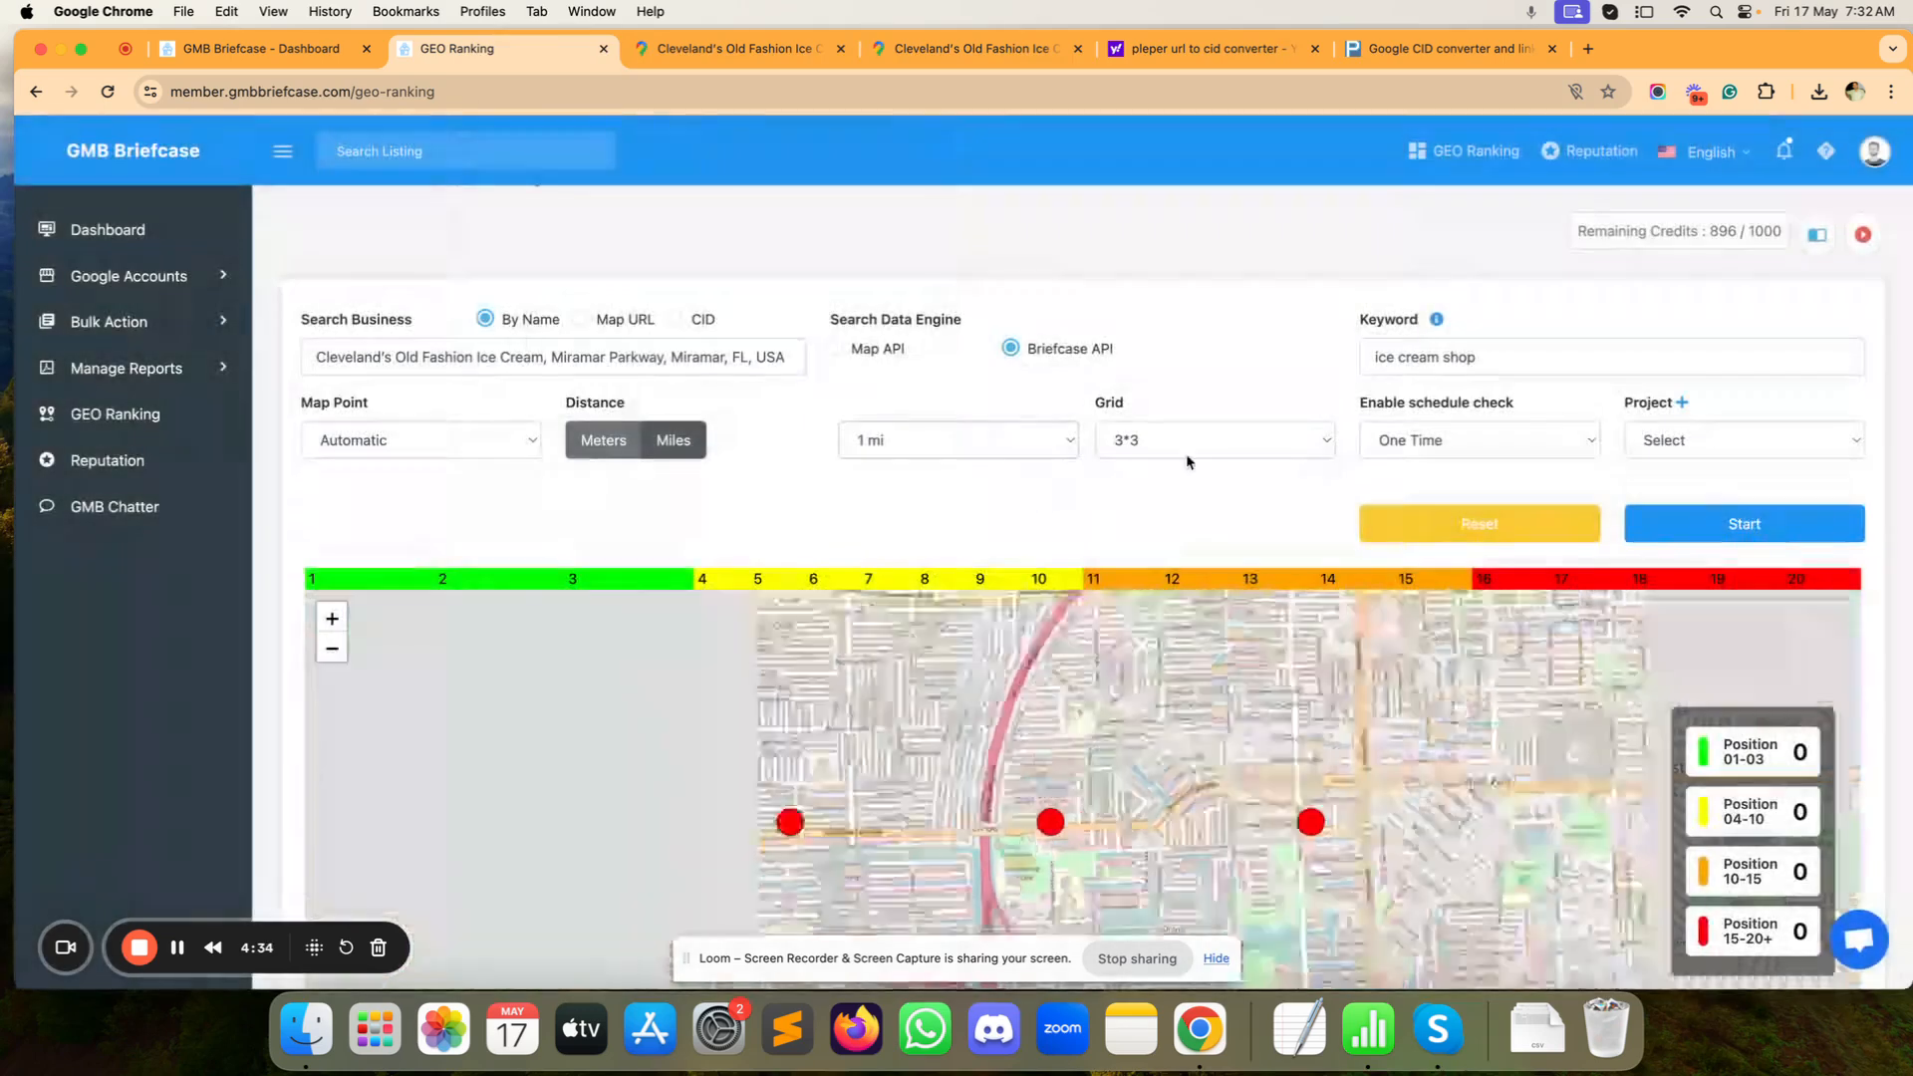
{"action": "left_click", "coordinate": [1199, 436]}
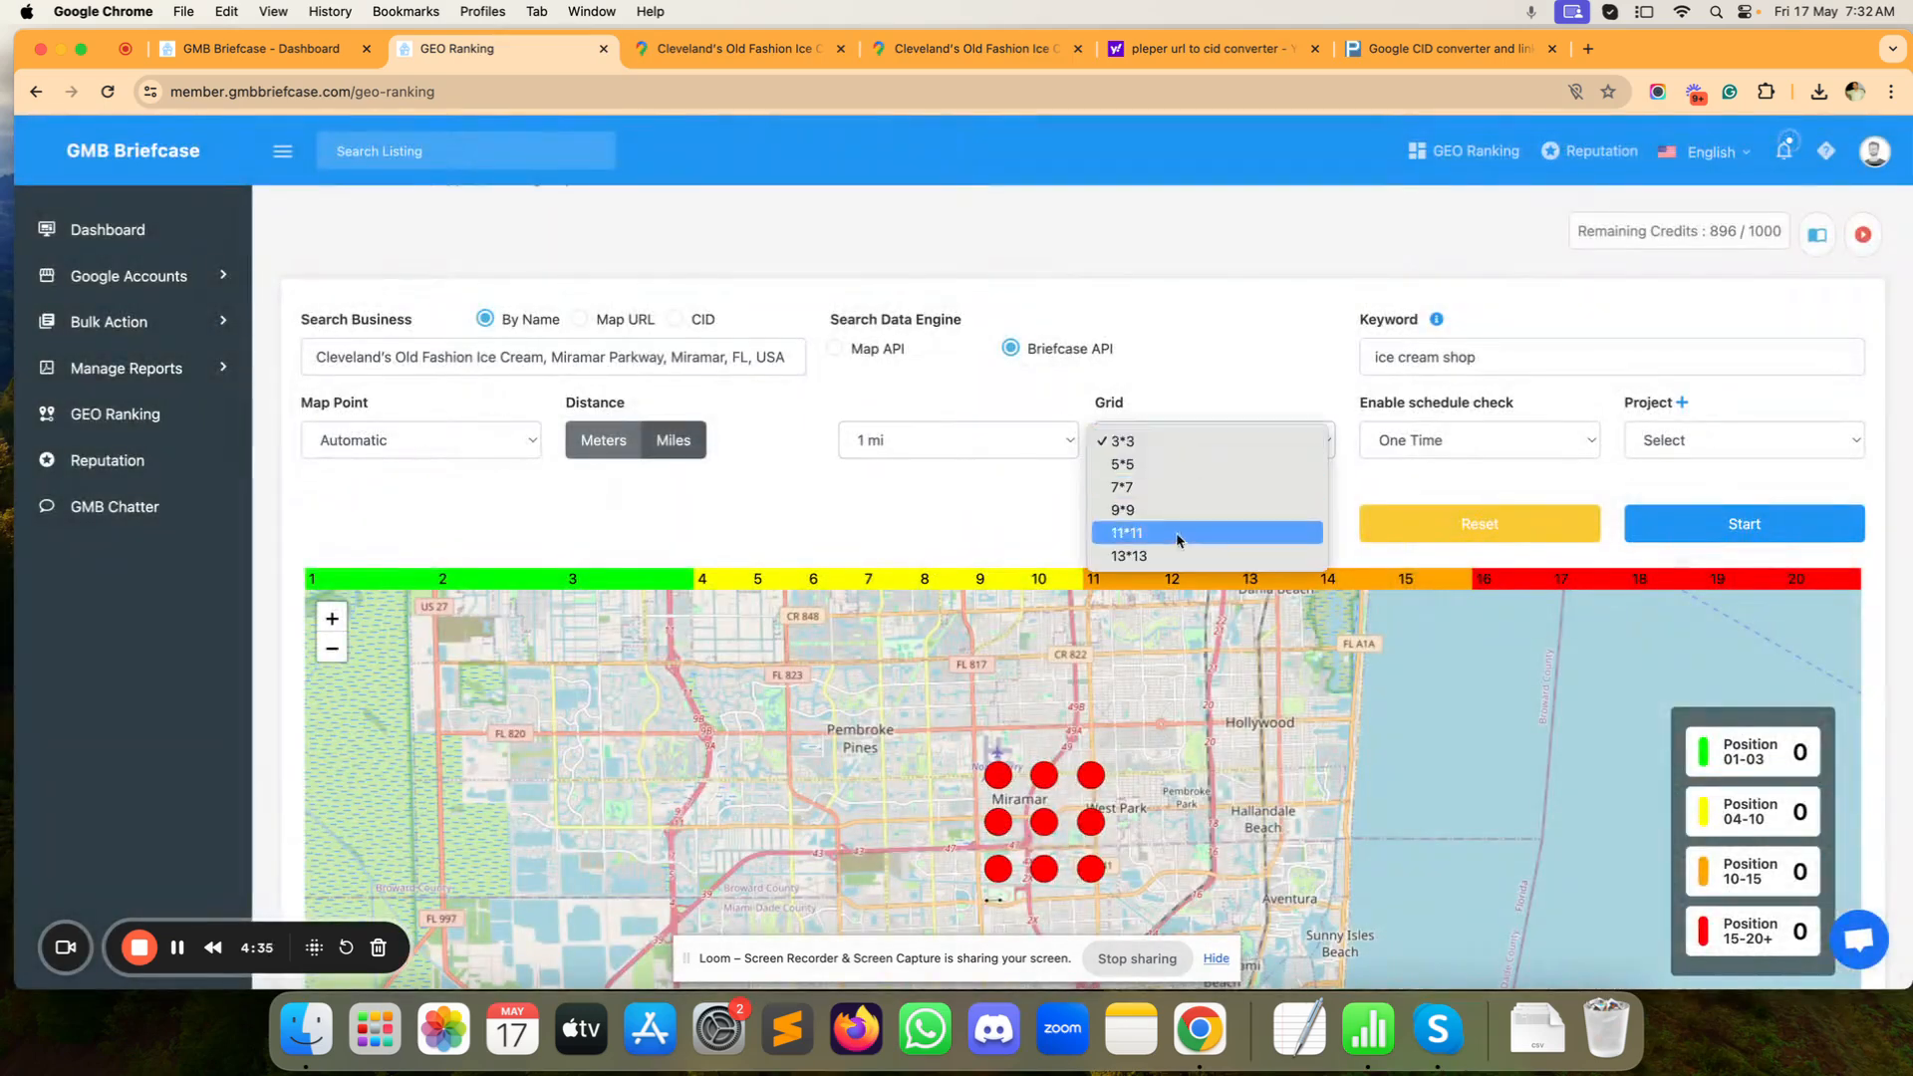
{"action": "left_click", "coordinate": [1197, 444]}
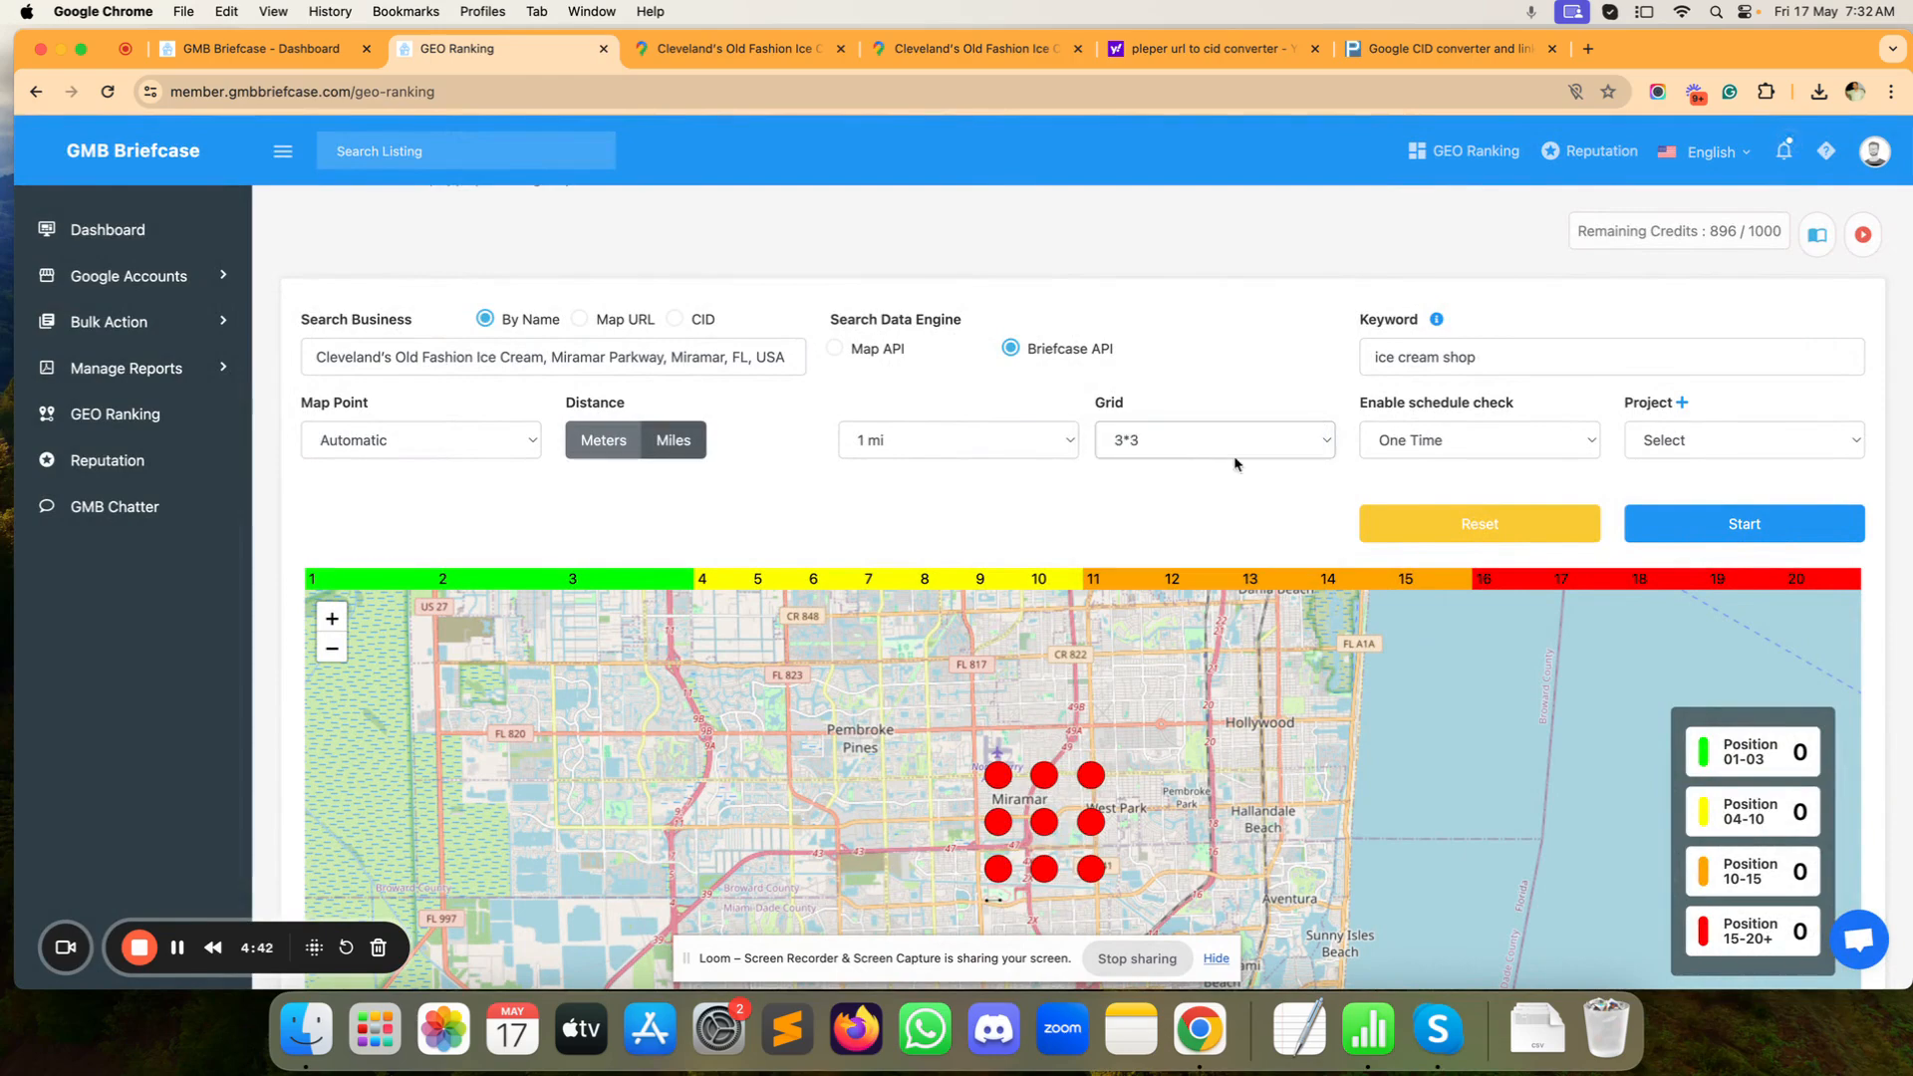
Step: File the check under Rank Check Test, schedule it One Time, and highlight the 896 credits
{"action": "left_click", "coordinate": [1684, 444]}
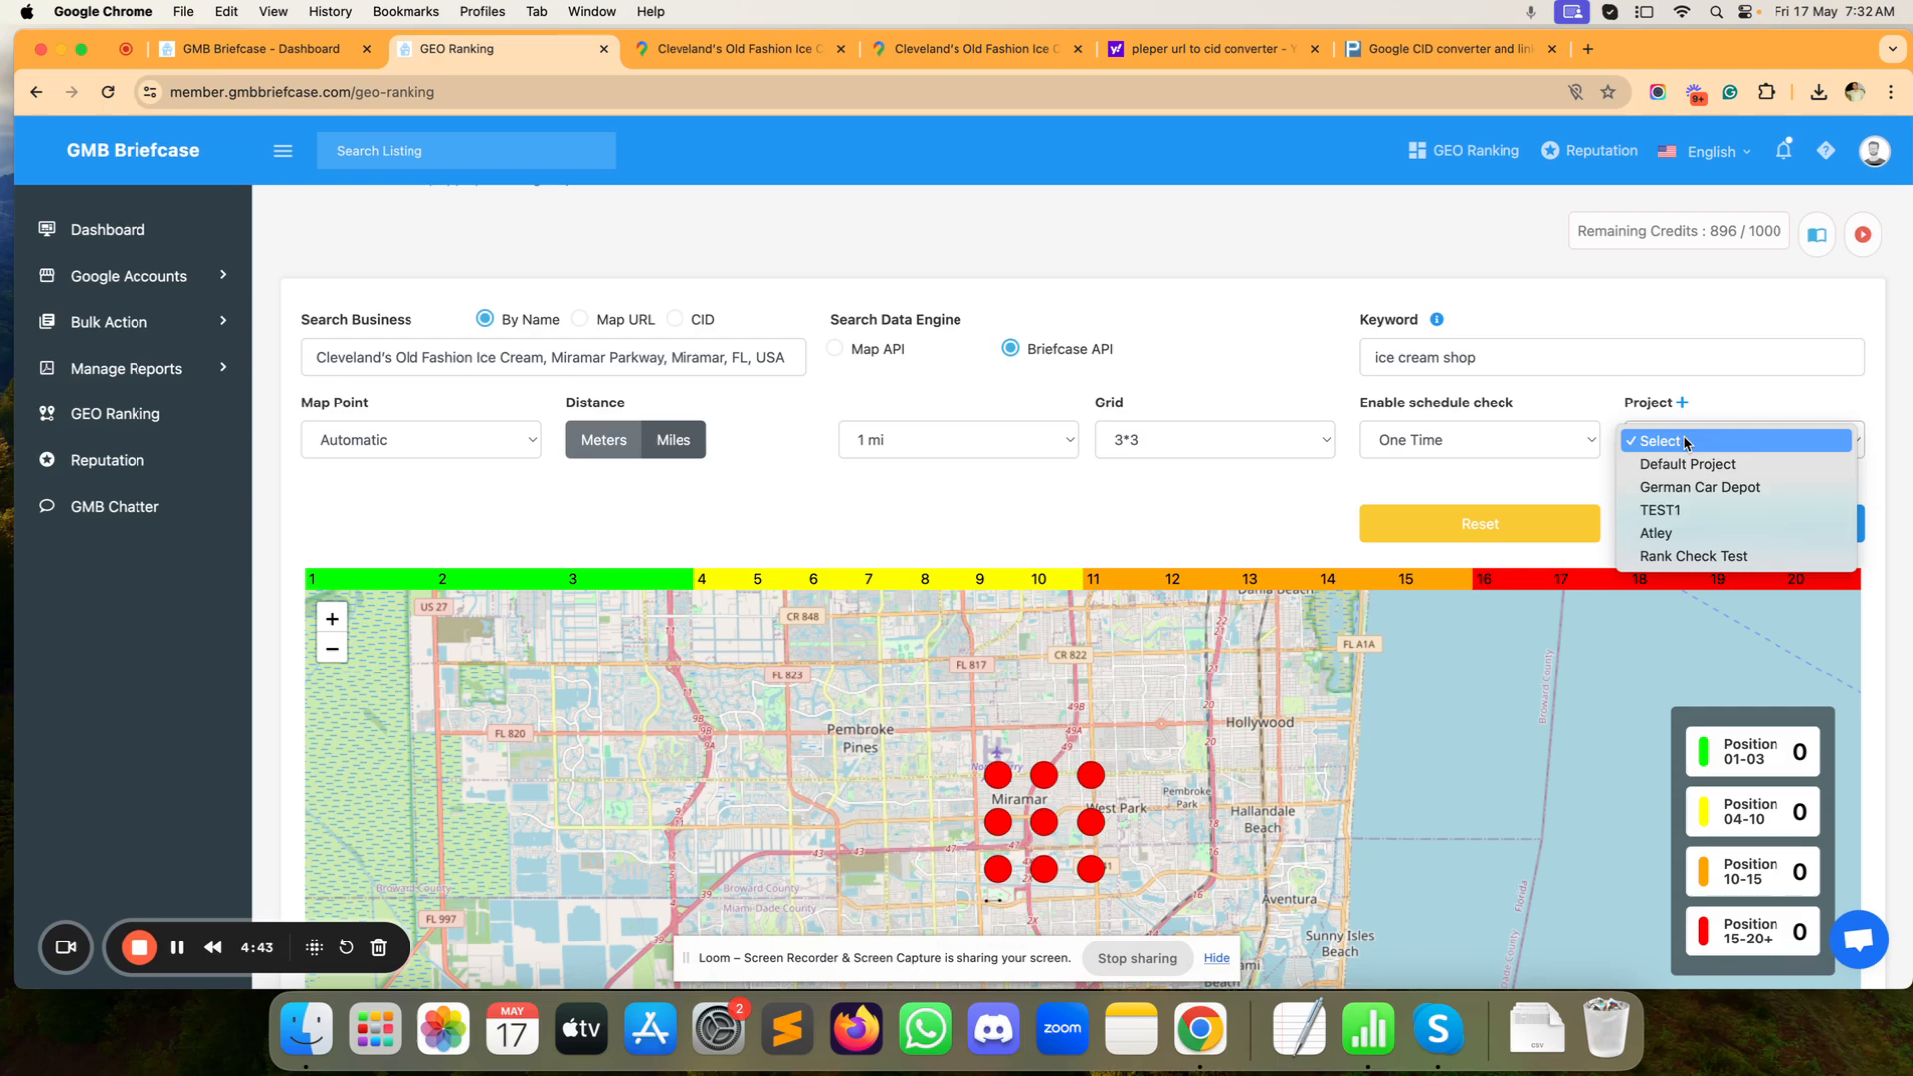
{"action": "left_click", "coordinate": [1684, 557]}
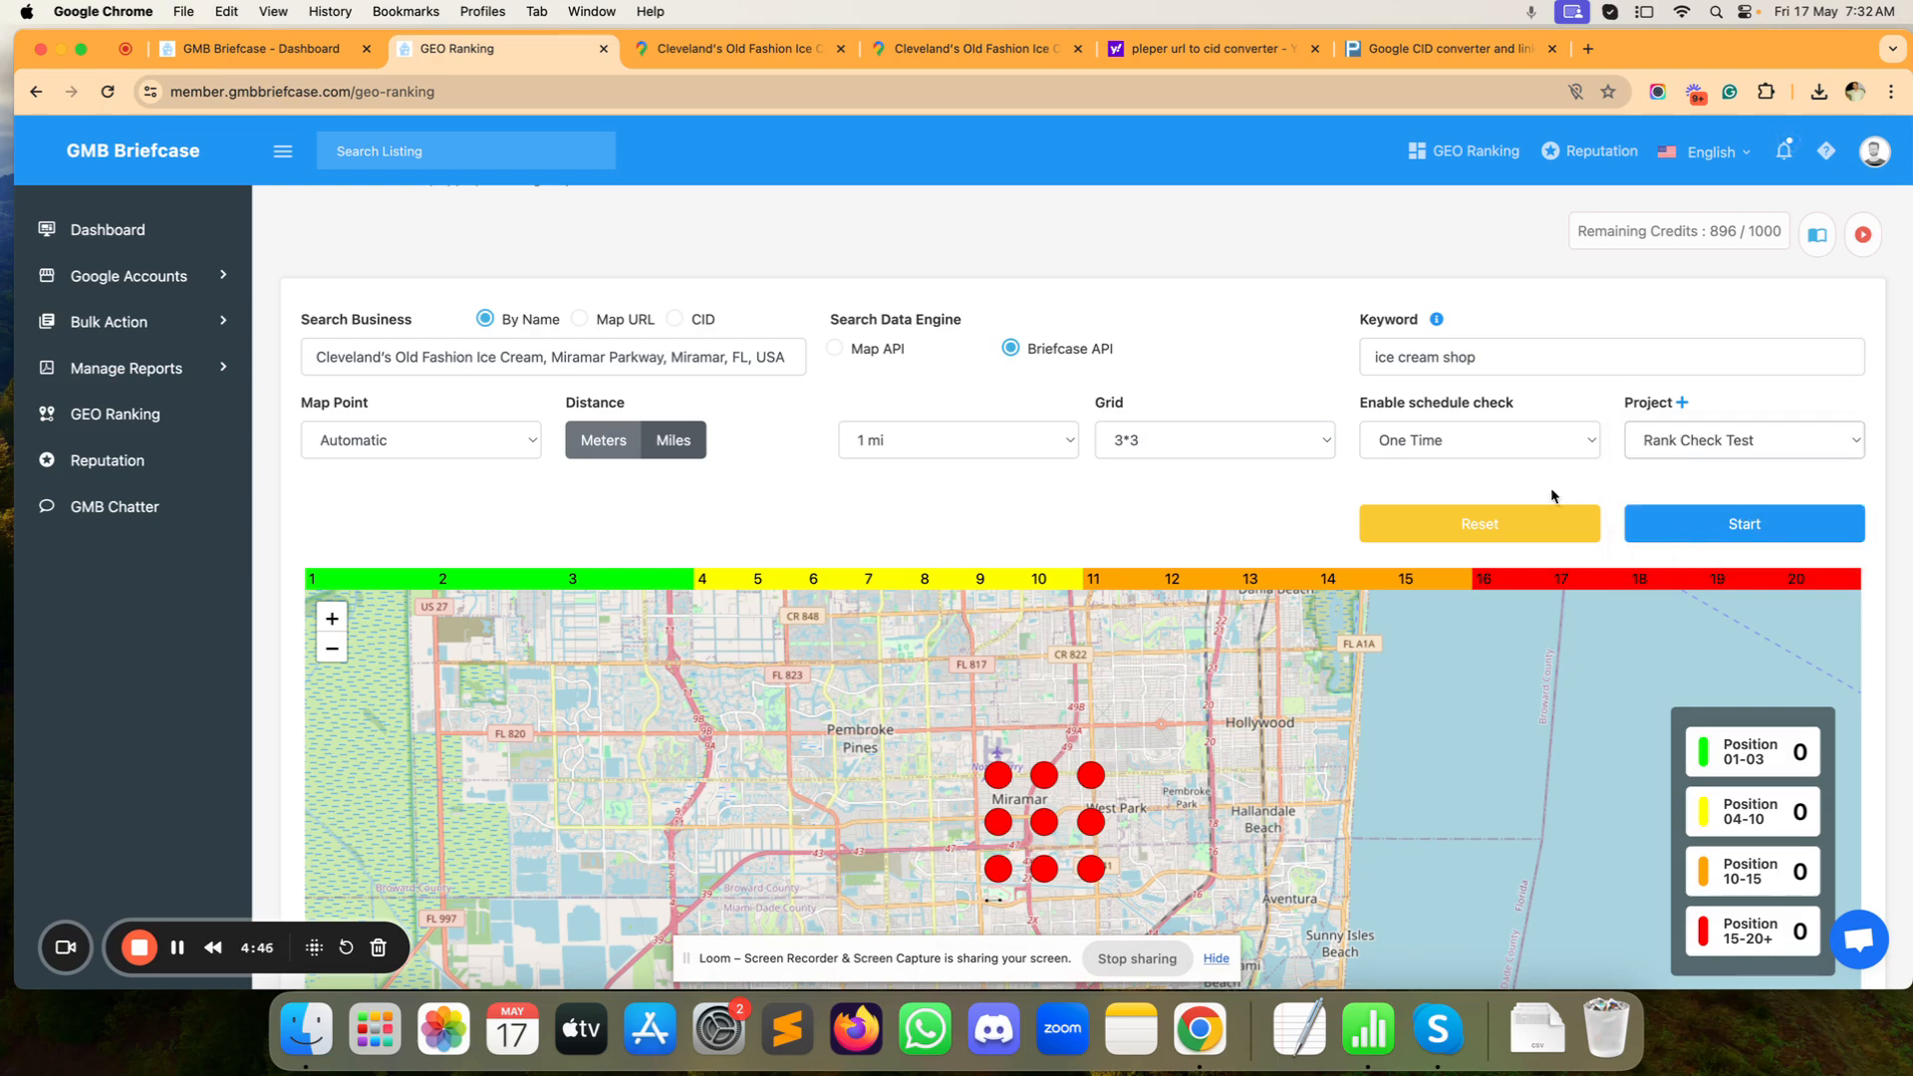
{"action": "left_click", "coordinate": [1525, 442]}
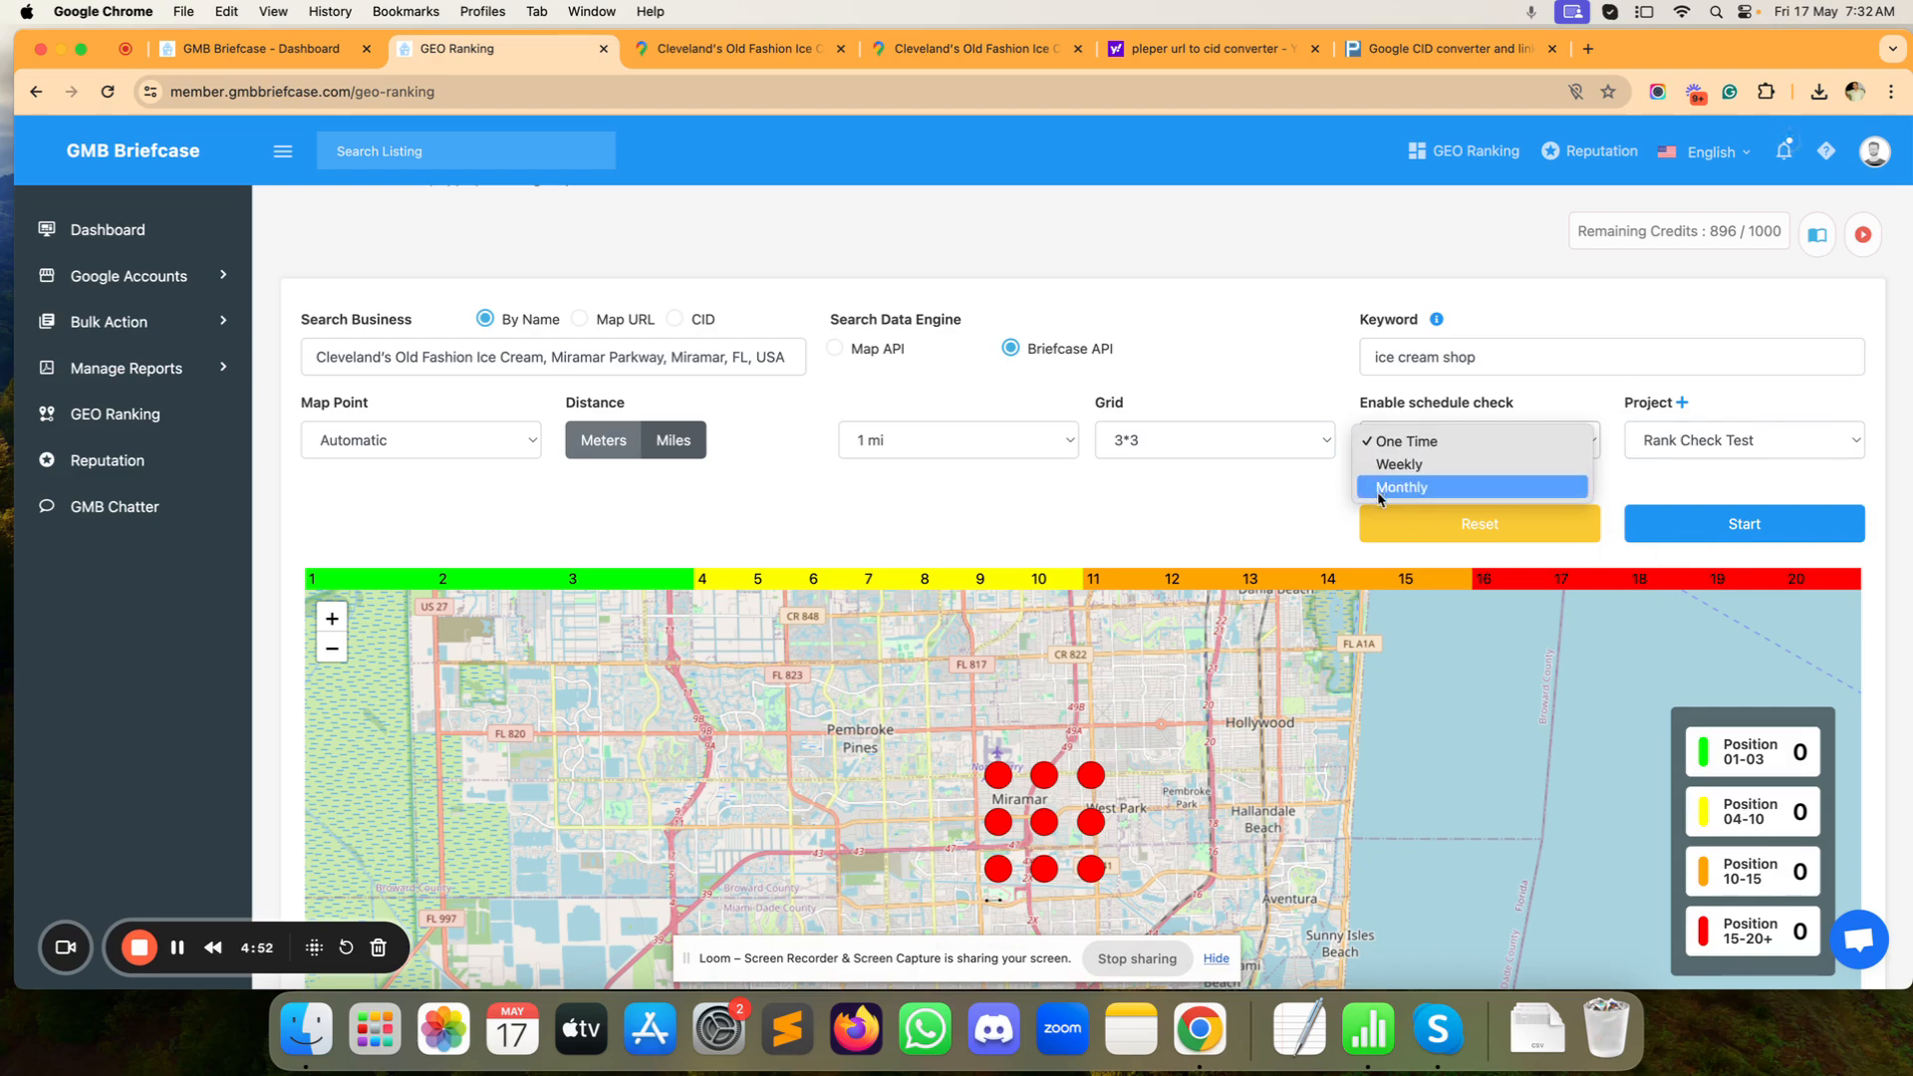
{"action": "left_click", "coordinate": [1275, 503]}
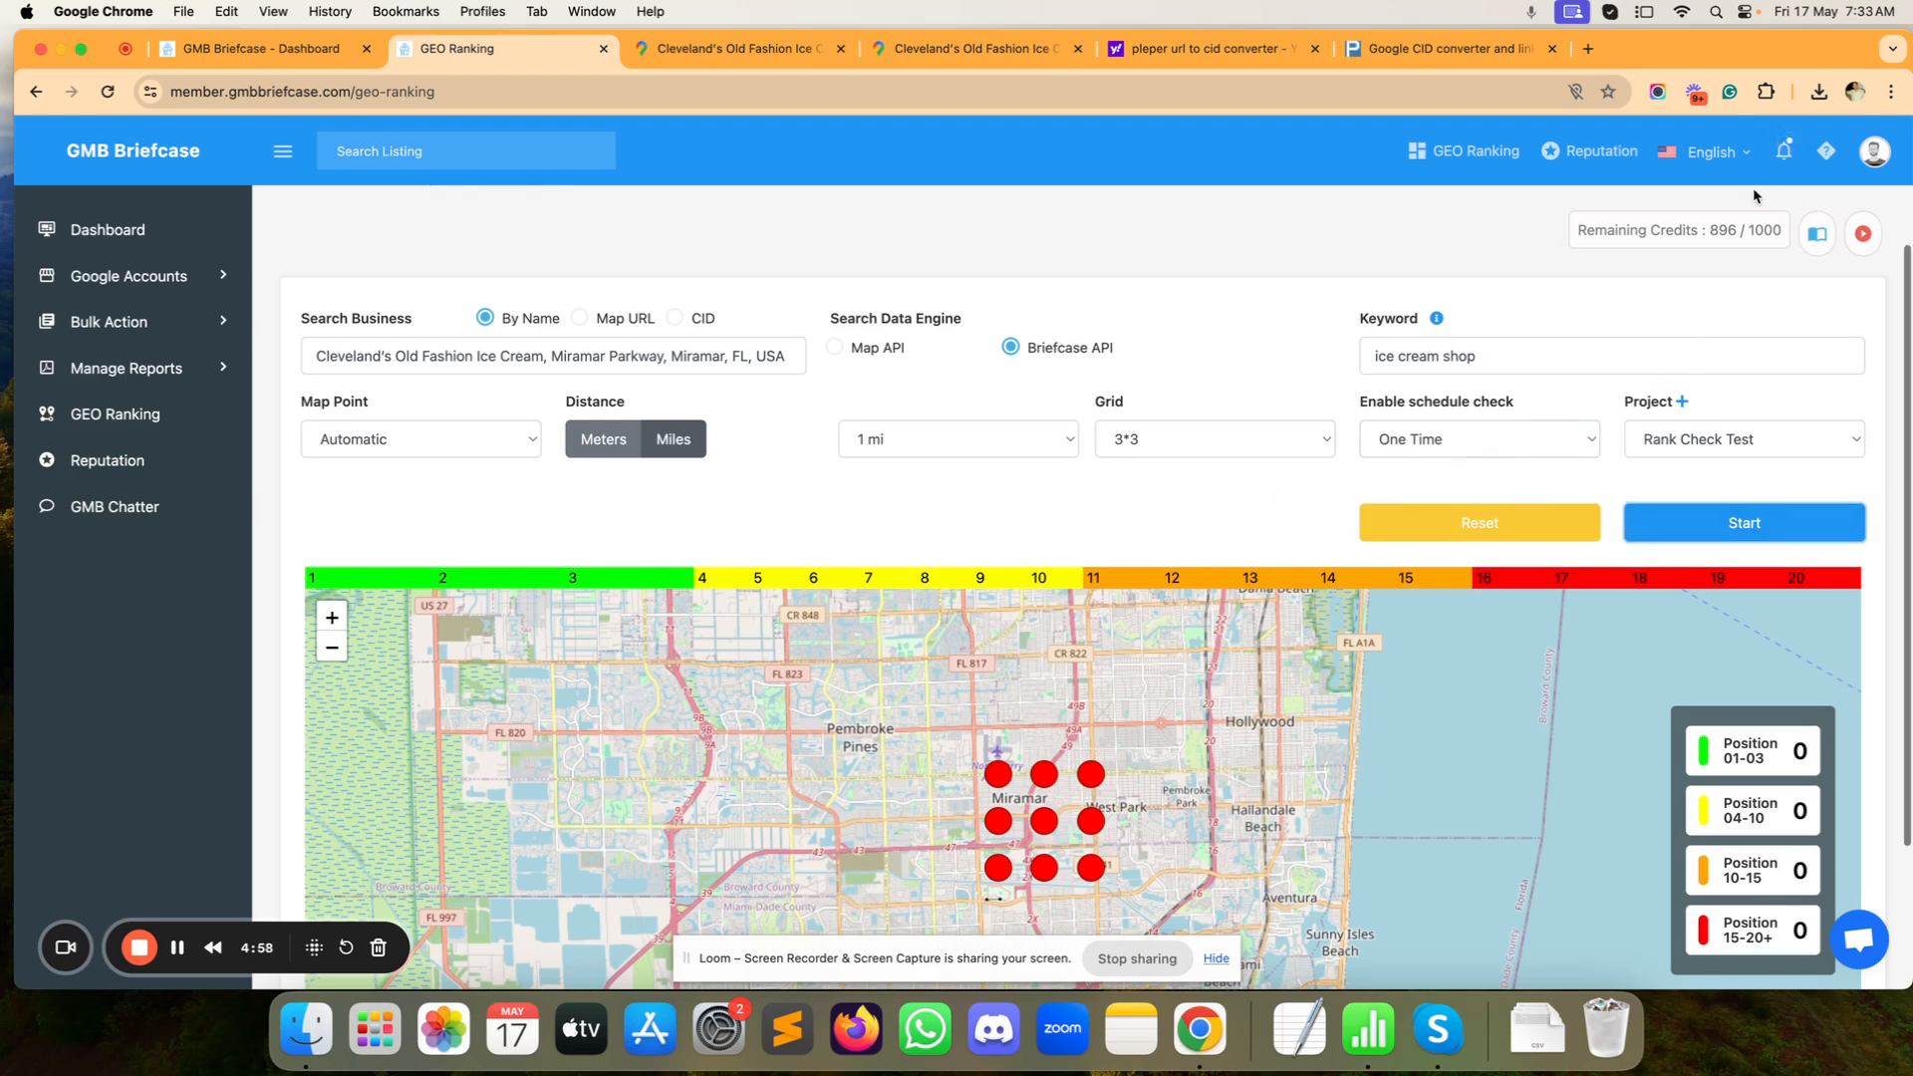
{"action": "double_click", "coordinate": [1723, 231]}
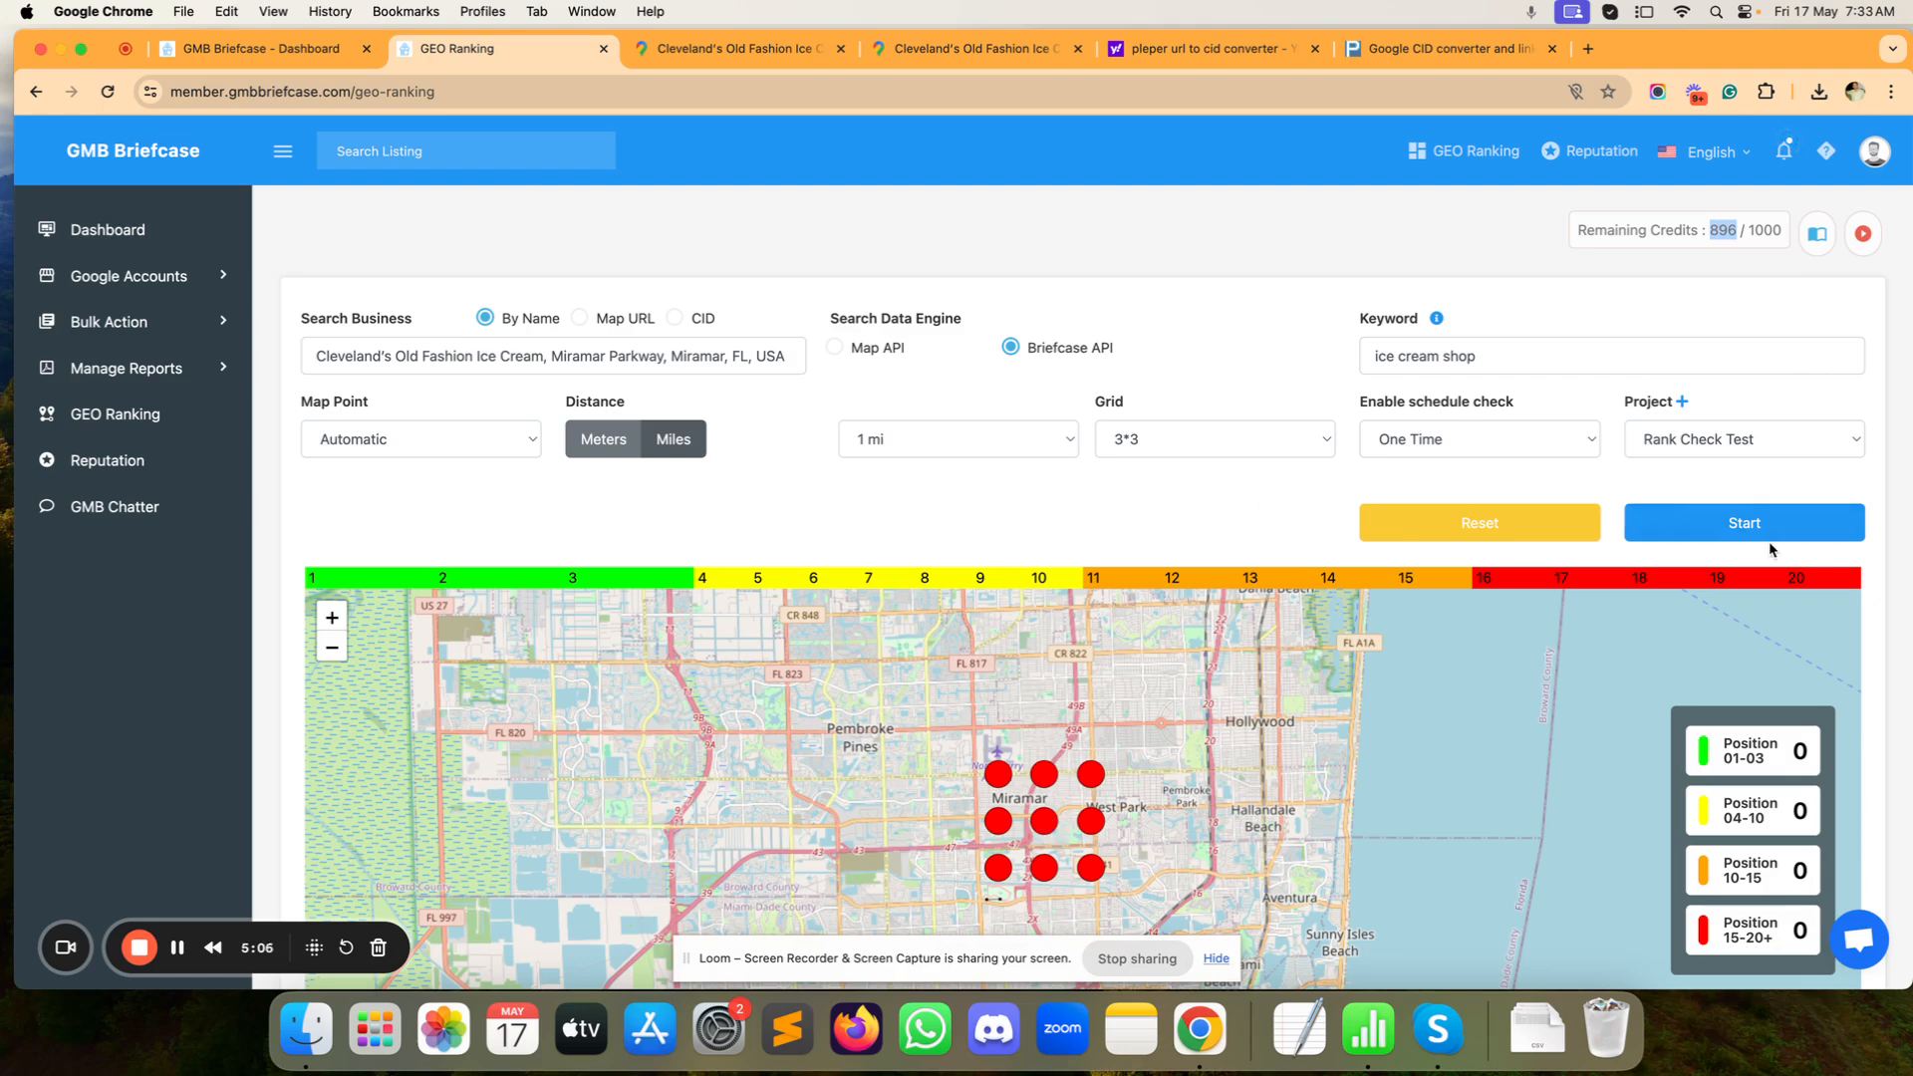
Step: Run the rank check to 9/9 points, dismiss the completion message, and scroll back up
{"action": "left_click", "coordinate": [1729, 525]}
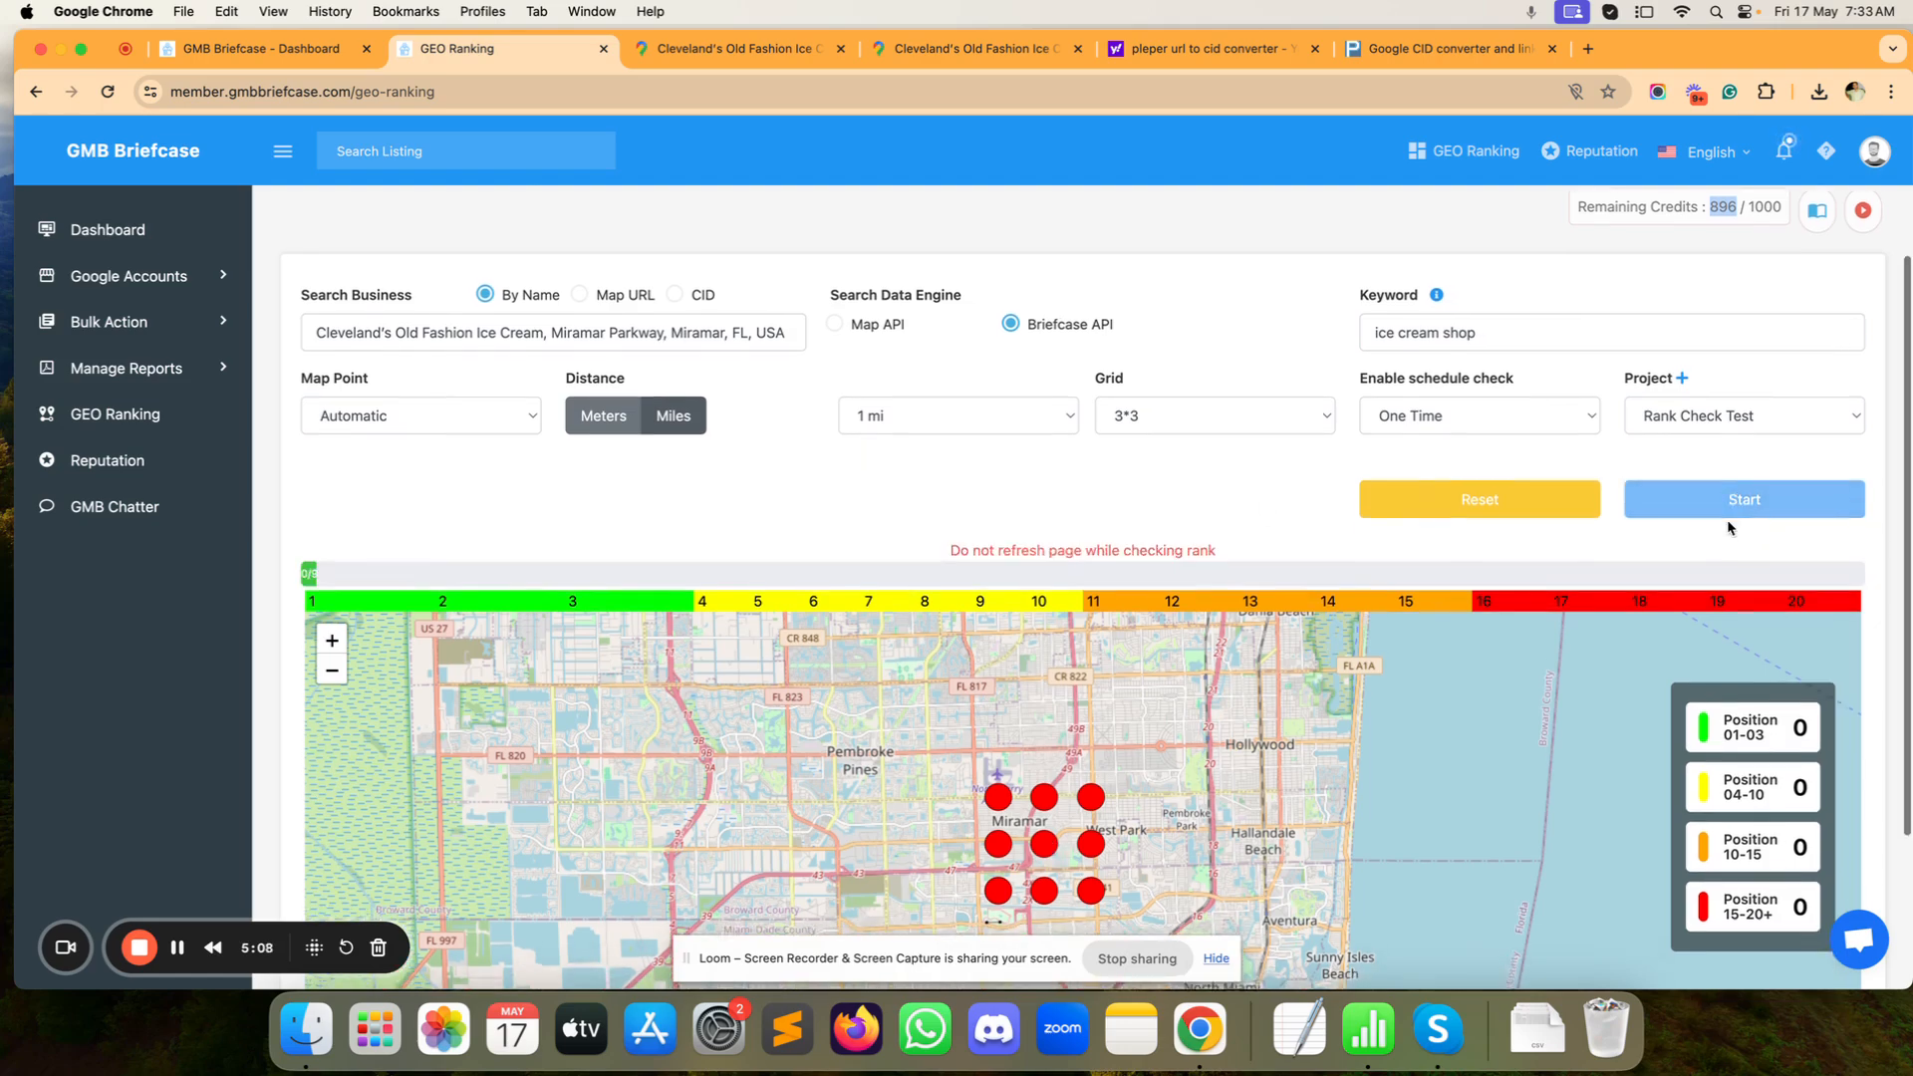
{"action": "scroll", "coordinate": [1729, 528], "scroll_direction": "down", "scroll_amount": 2}
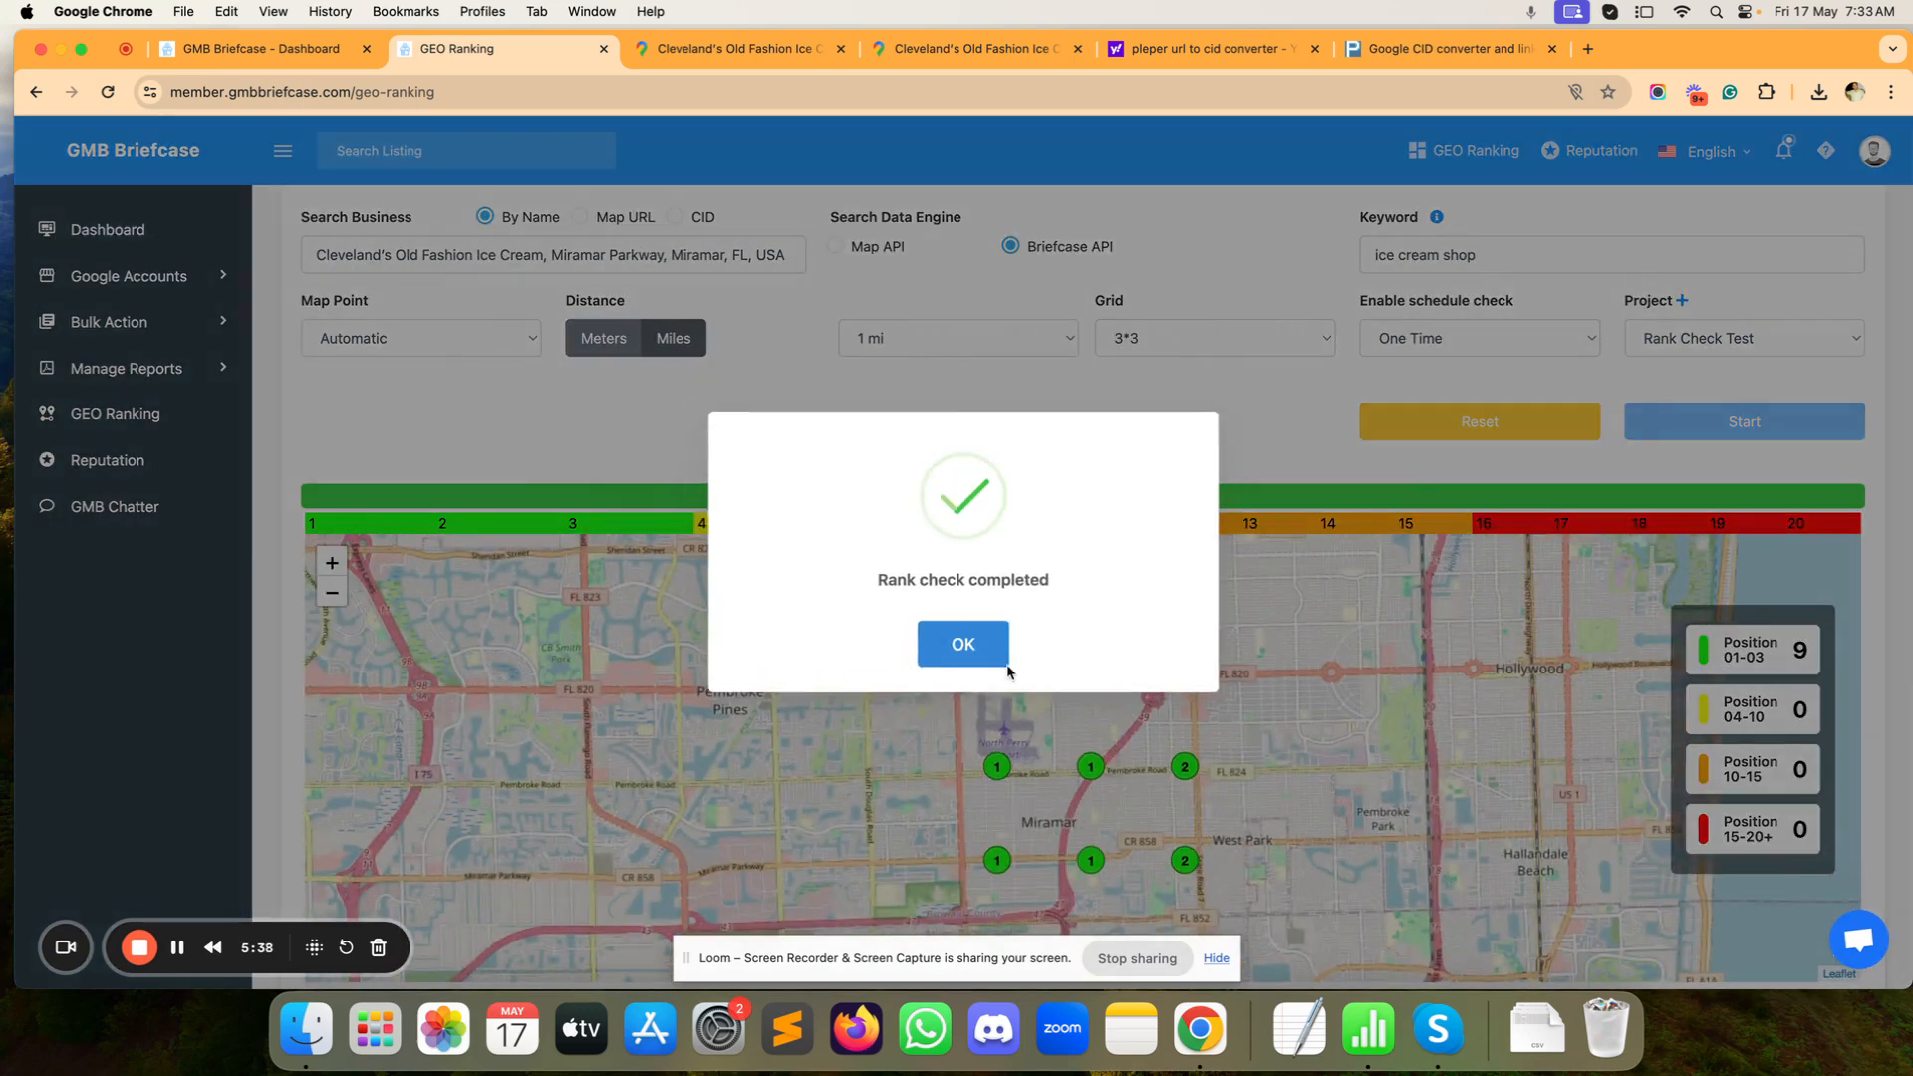
{"action": "left_click", "coordinate": [984, 658]}
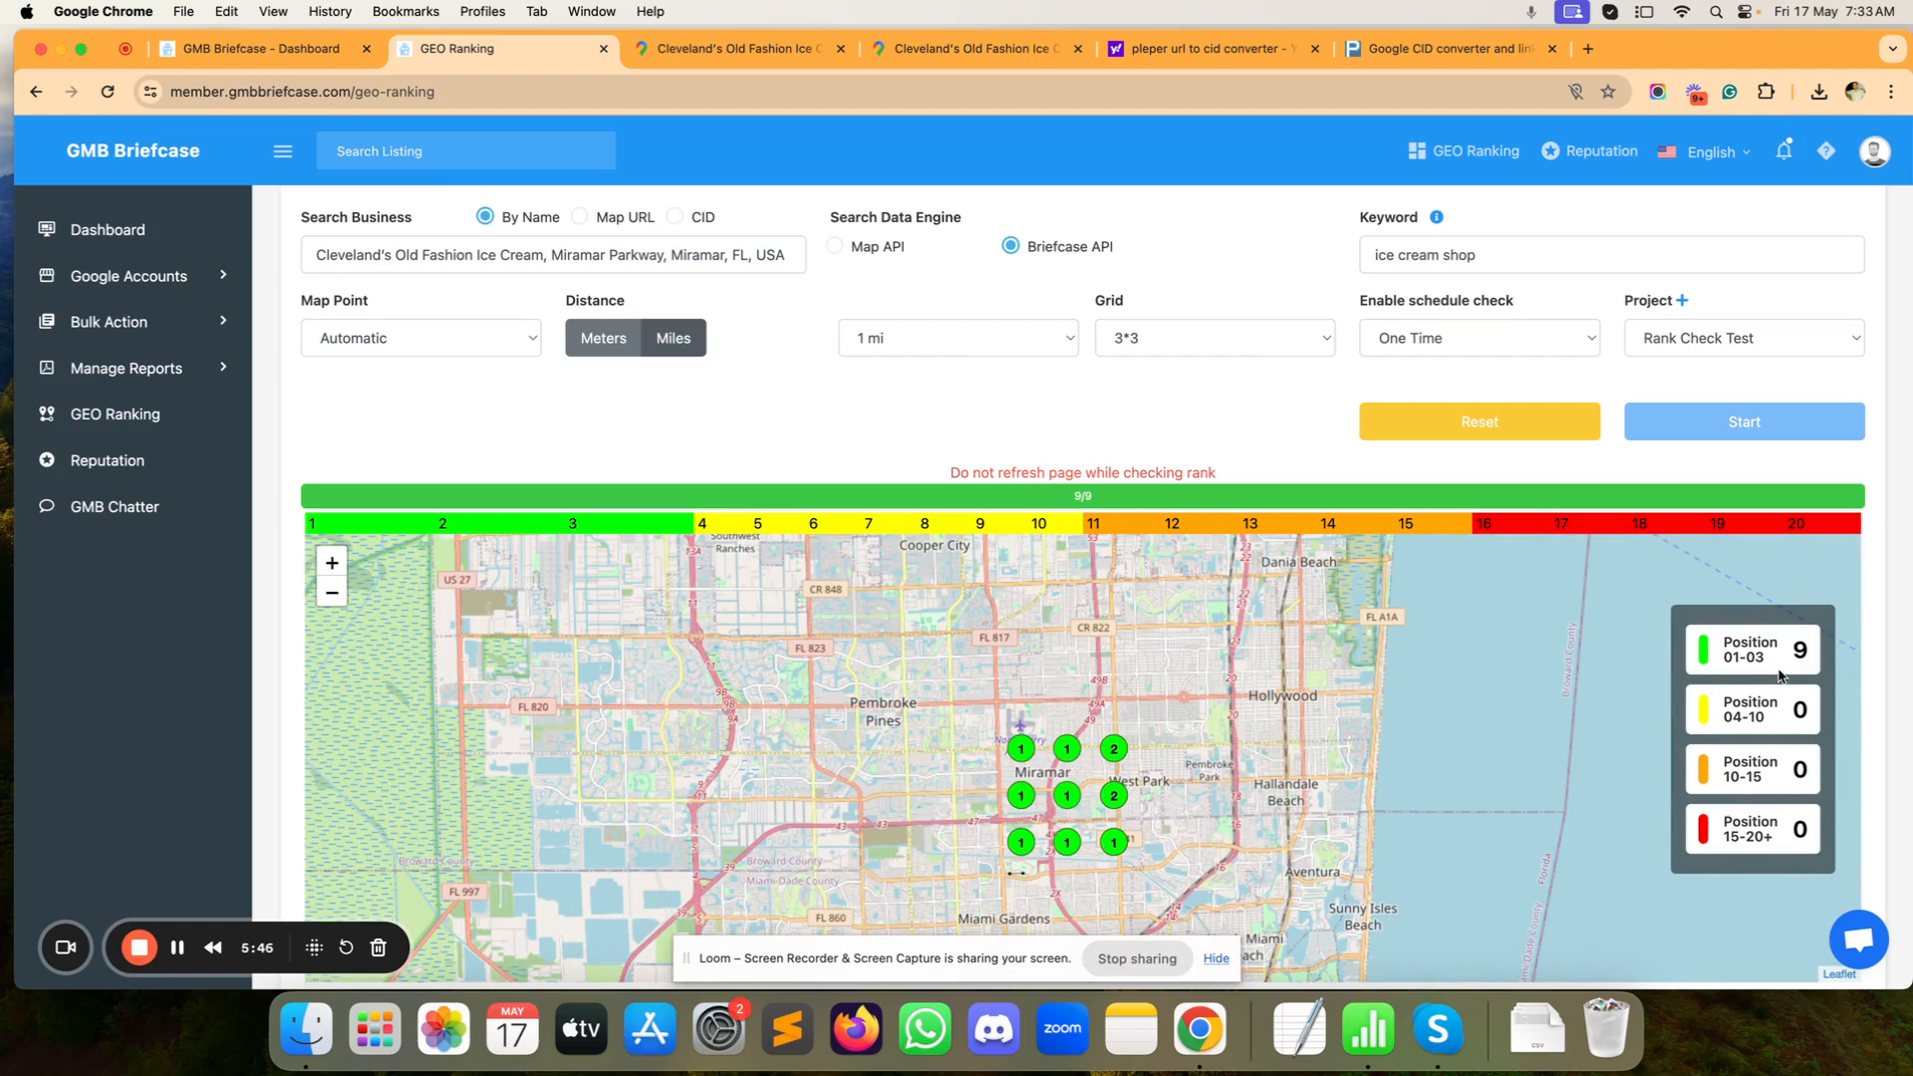
{"action": "scroll", "coordinate": [1258, 407], "scroll_direction": "up", "scroll_amount": 1}
{"action": "scroll", "coordinate": [1258, 406], "scroll_direction": "up", "scroll_amount": 2}
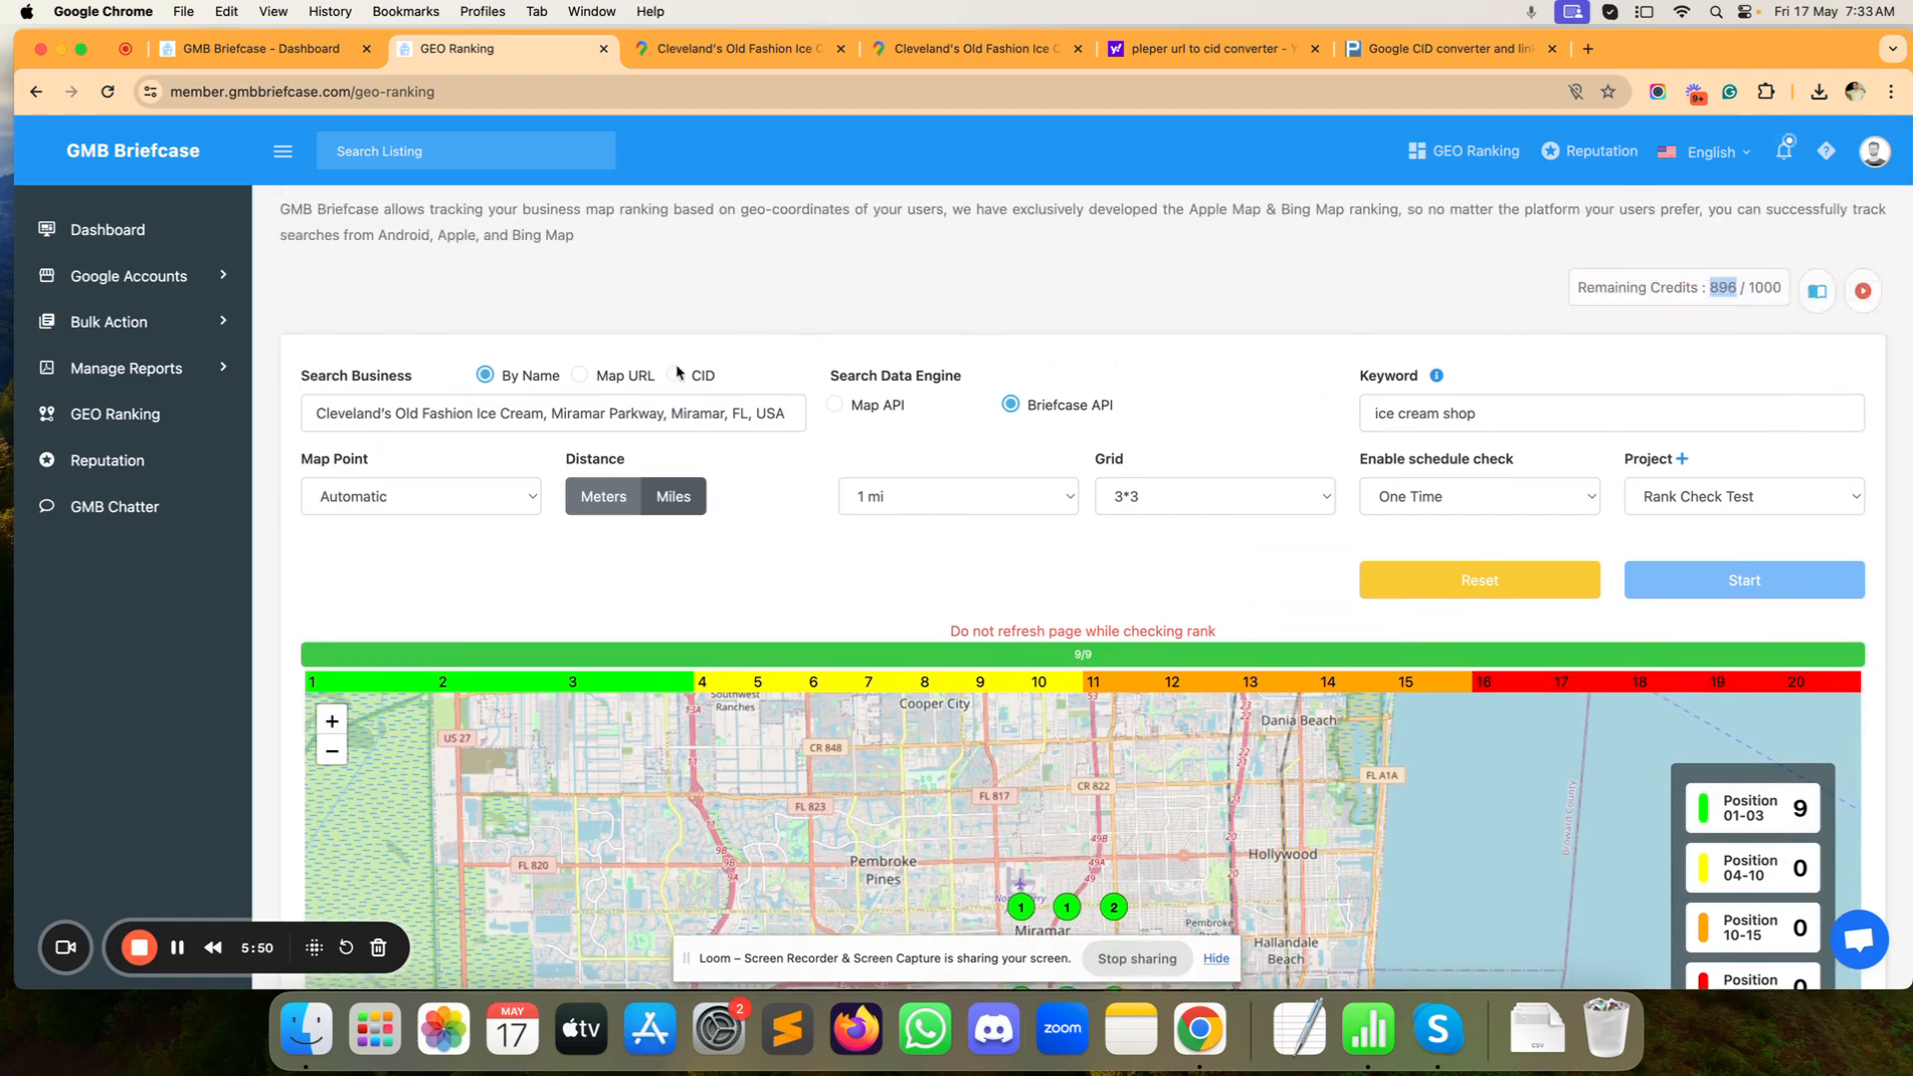
{"action": "scroll", "coordinate": [1794, 199], "scroll_direction": "up", "scroll_amount": 2}
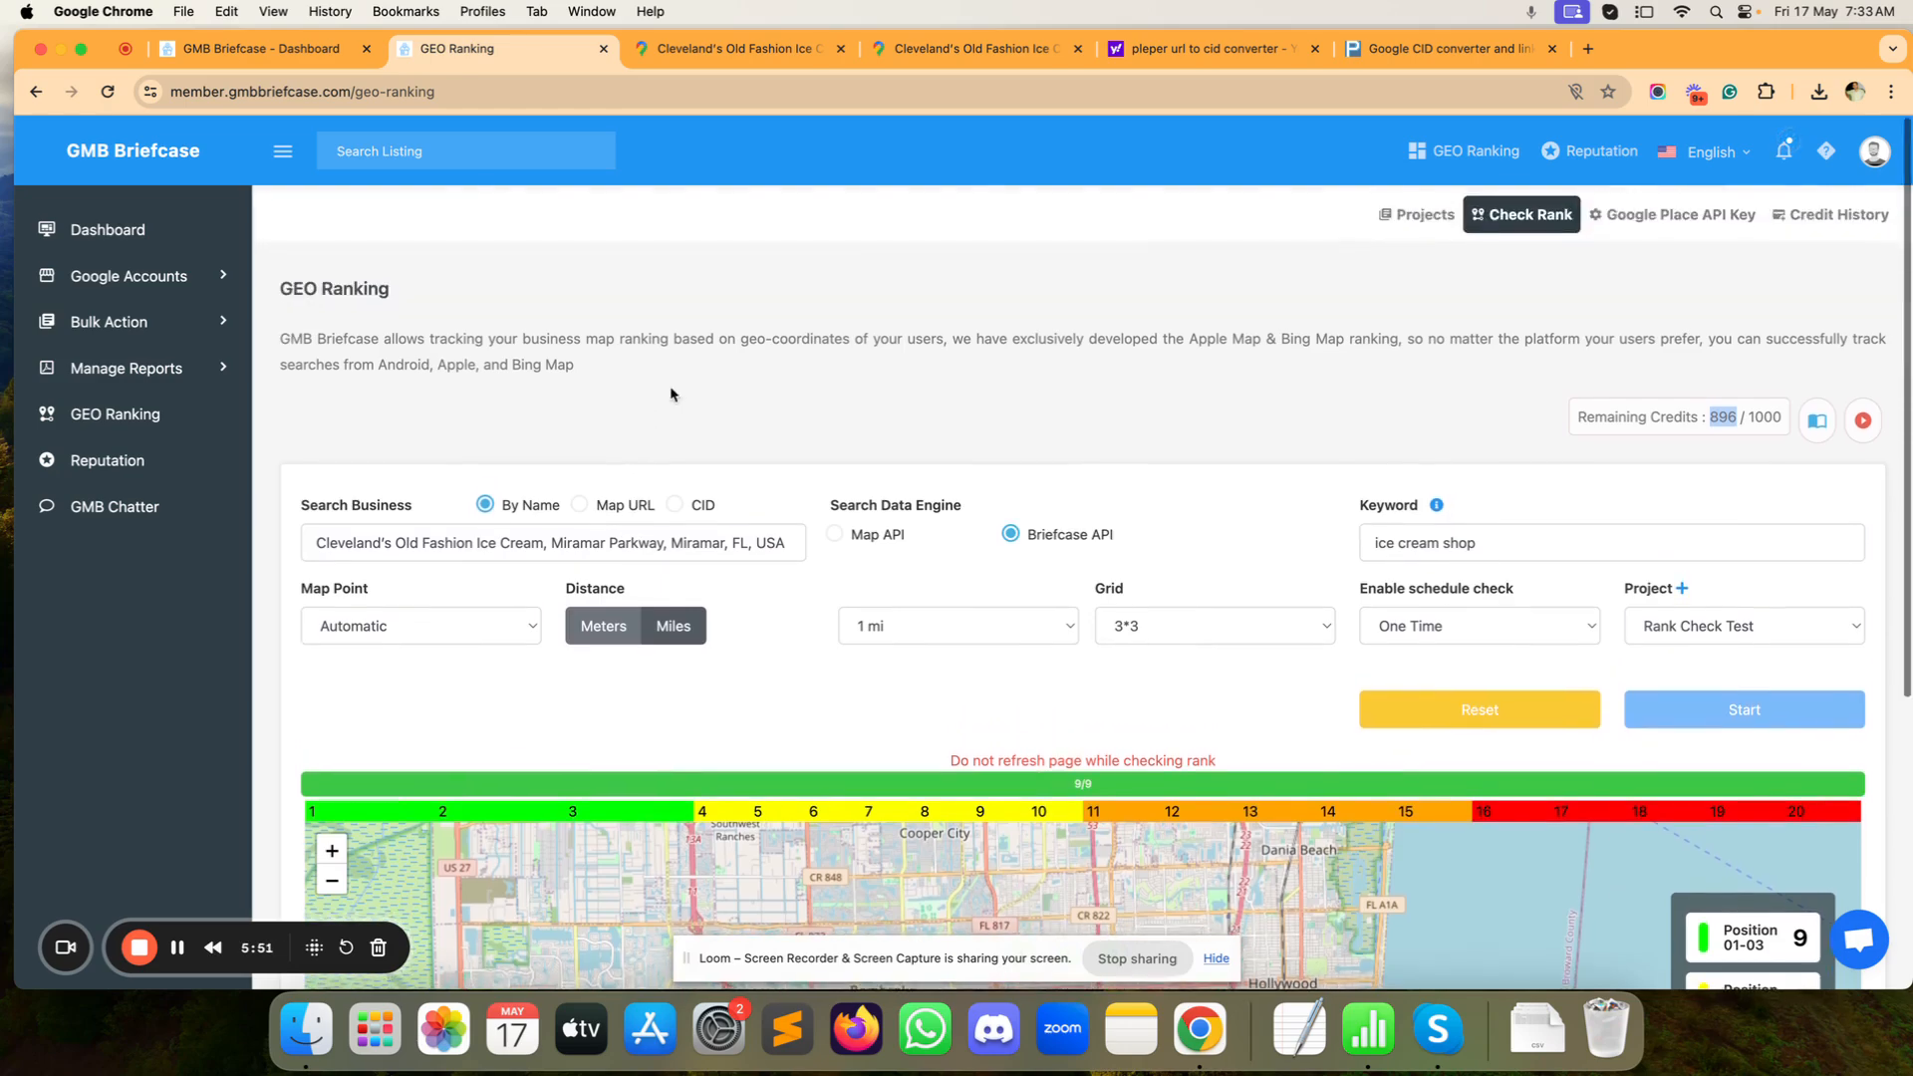
Step: Review credit history, note 887 available credits, and open Rank Check Test's share link
{"action": "left_click", "coordinate": [1783, 216]}
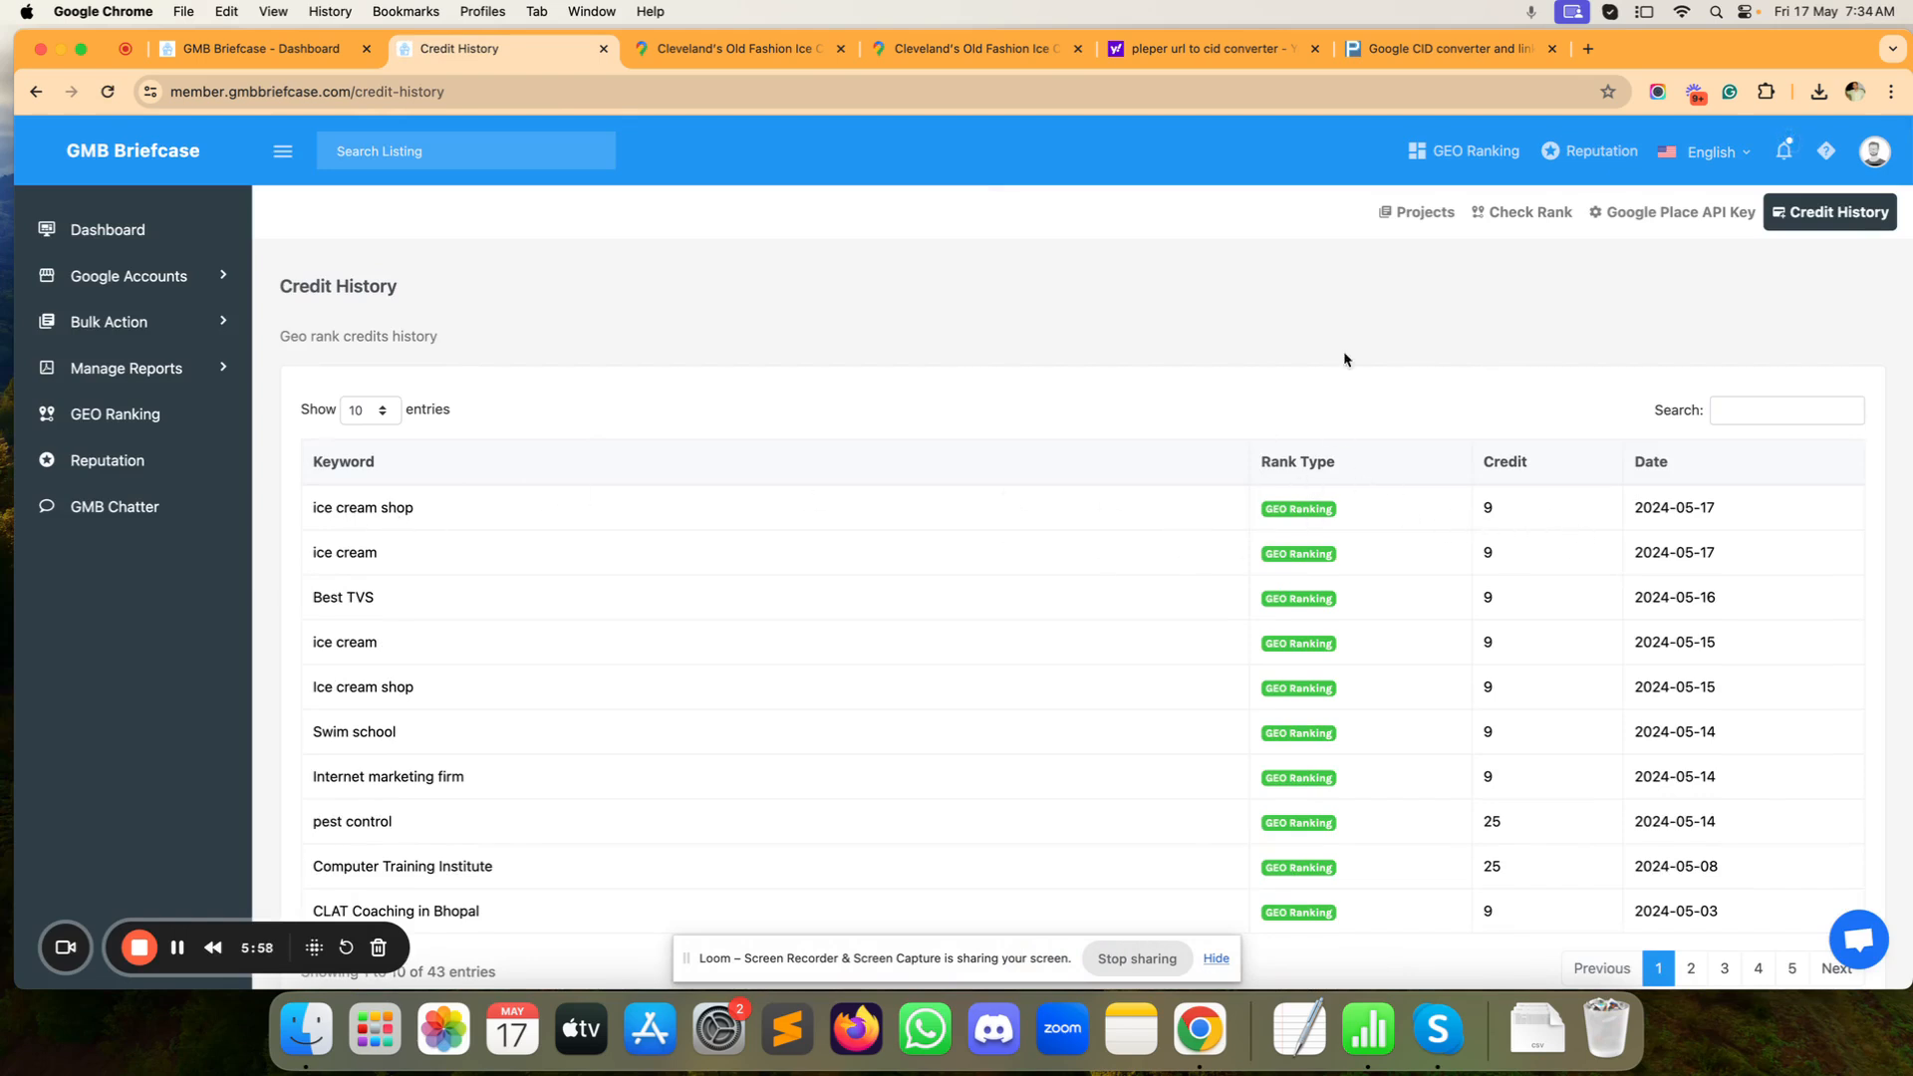
{"action": "left_click", "coordinate": [1420, 216]}
{"action": "scroll", "coordinate": [1423, 223], "scroll_direction": "down", "scroll_amount": 1}
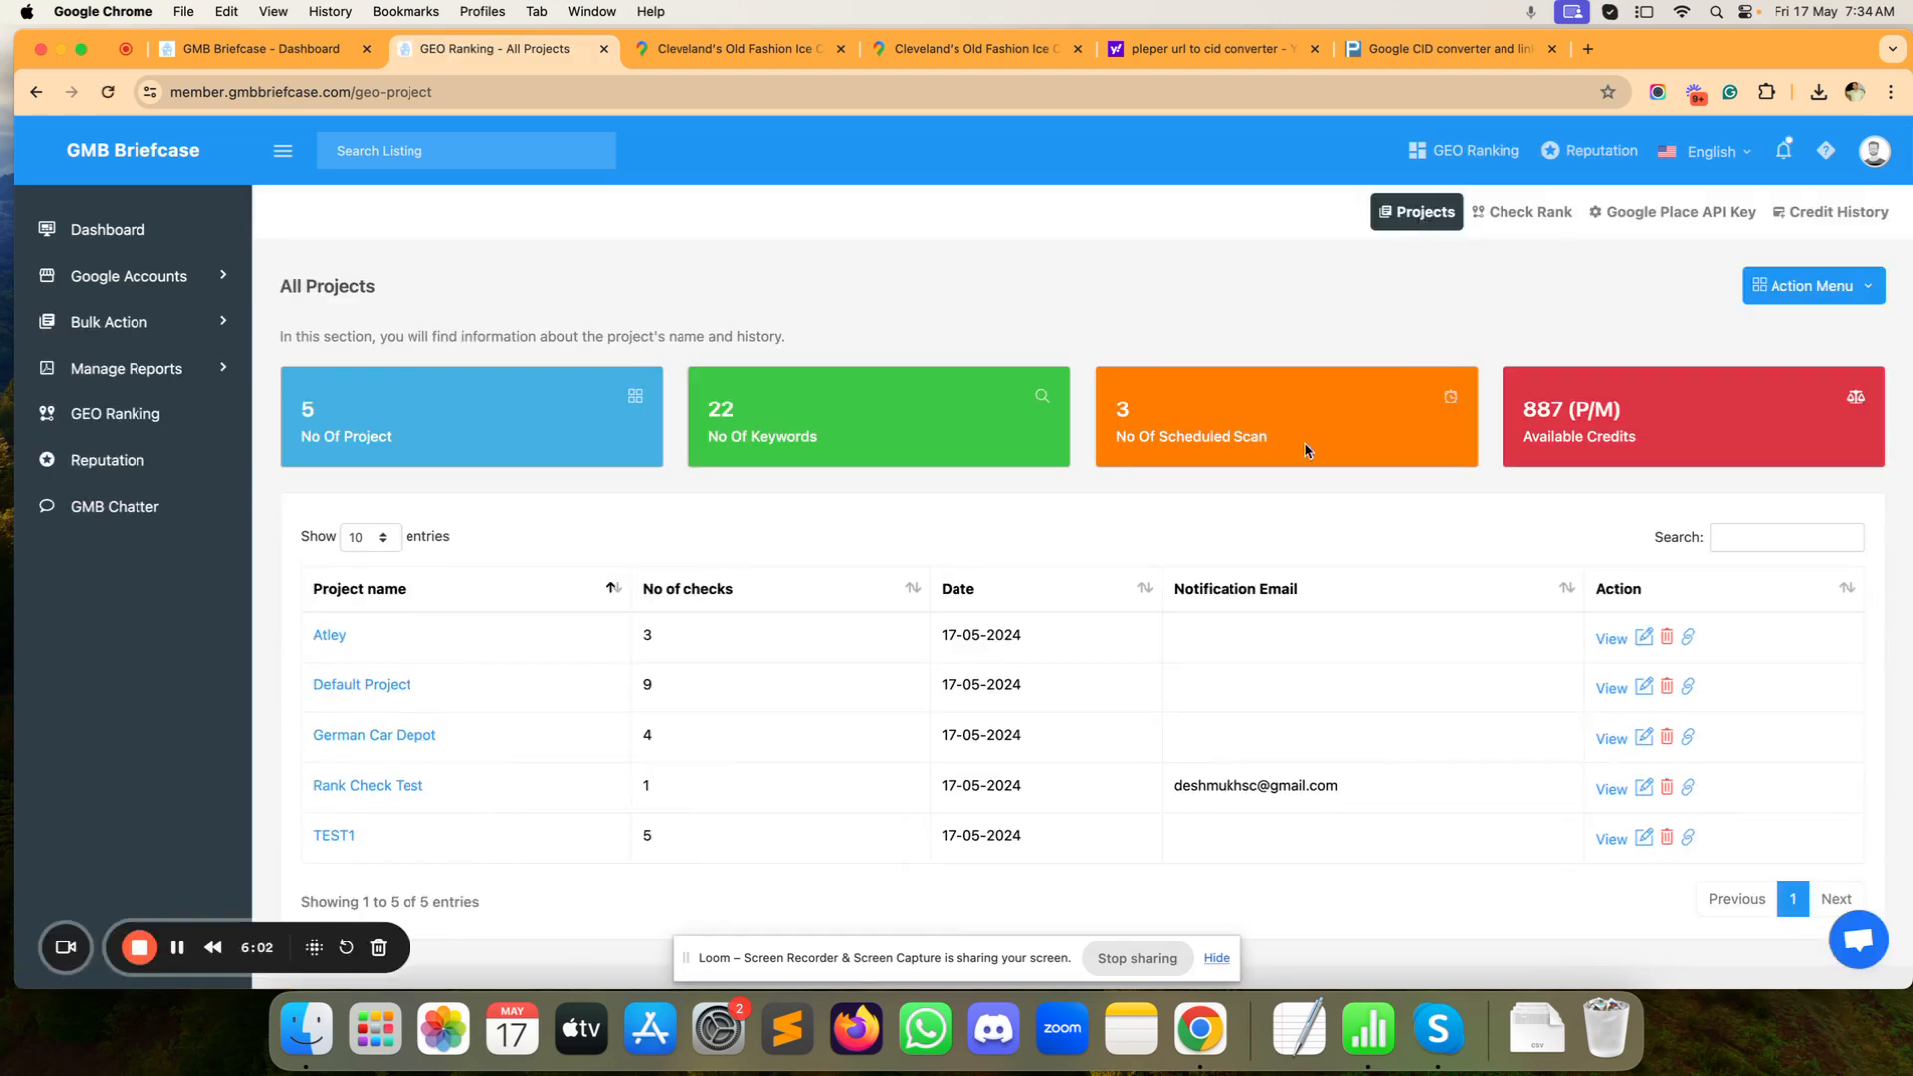
{"action": "left_click_drag", "start_coordinate": [1567, 410], "coordinate": [1522, 411]}
{"action": "left_click", "coordinate": [1690, 789]}
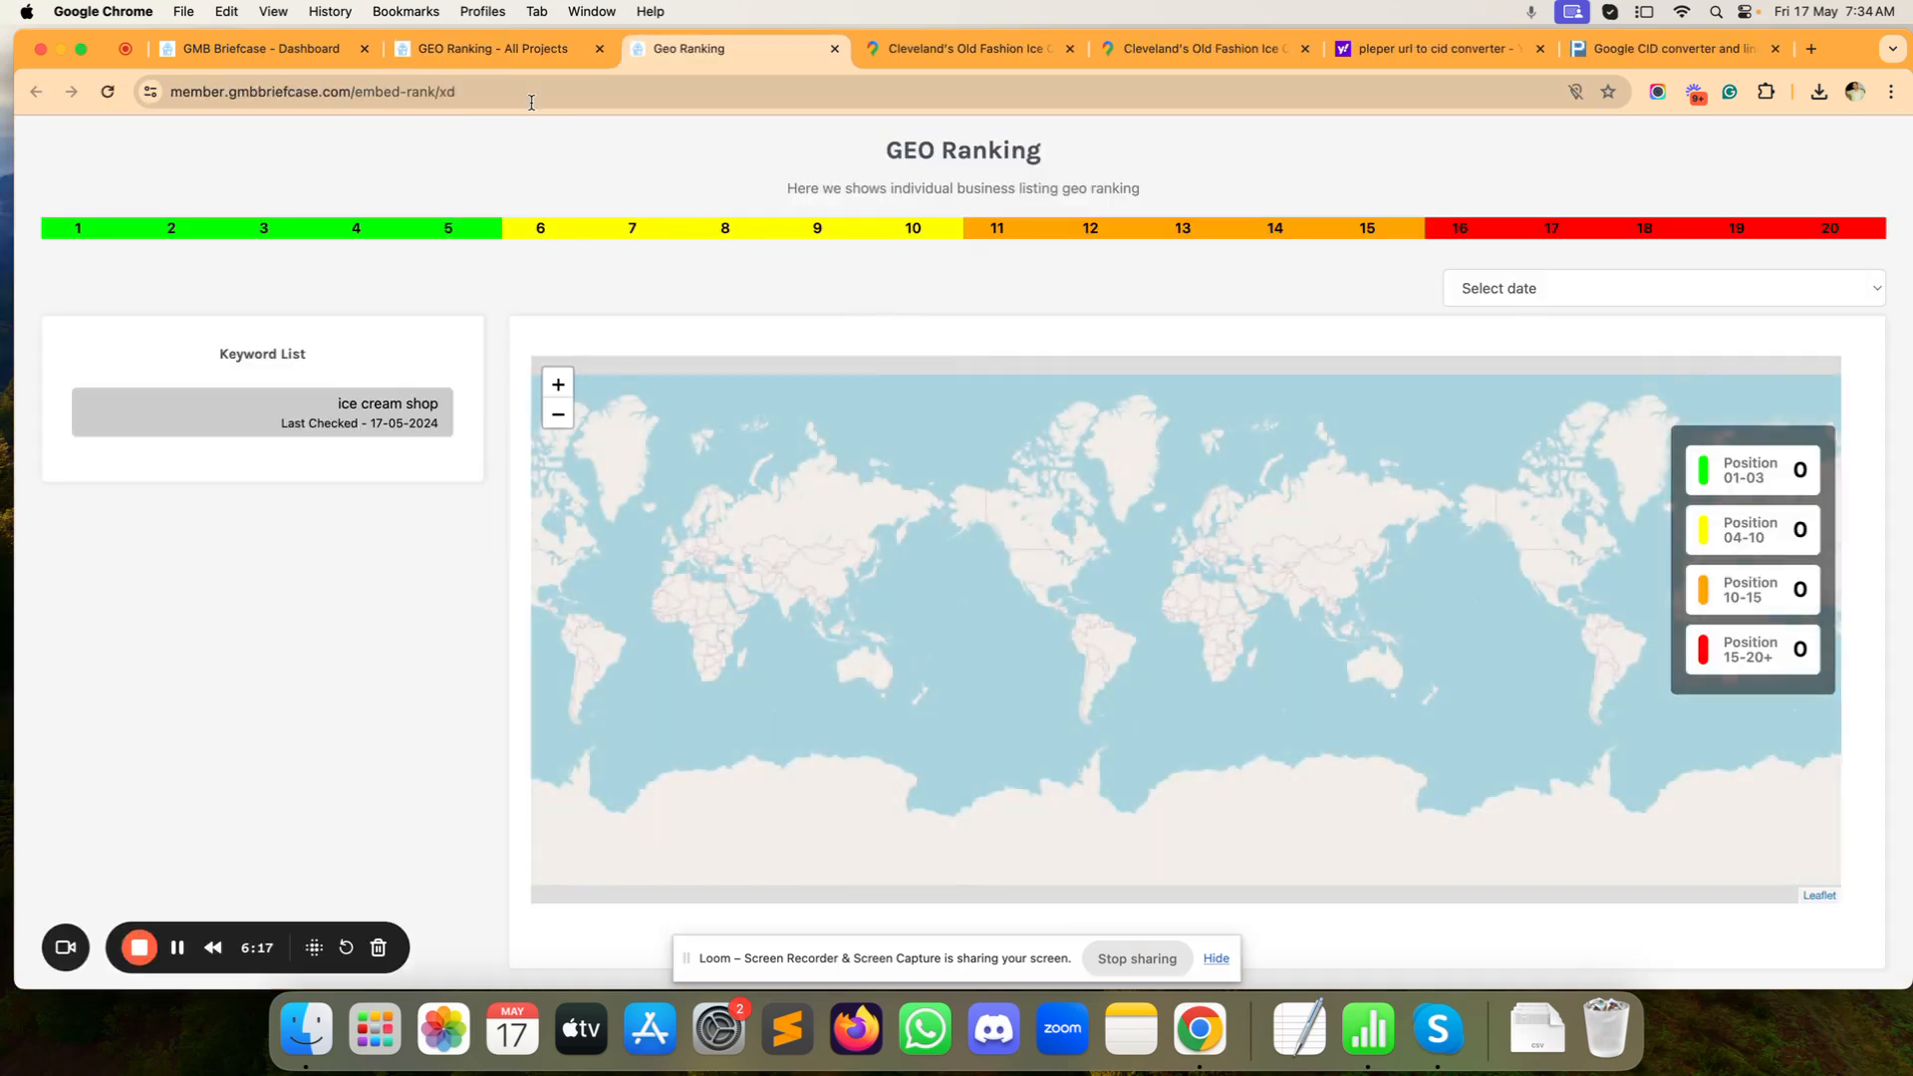
Step: Load the shared ranking URL in an Incognito window, view the 'ice cream shop' map, then return
{"action": "left_click", "coordinate": [531, 100]}
{"action": "key", "text": "super+c"}
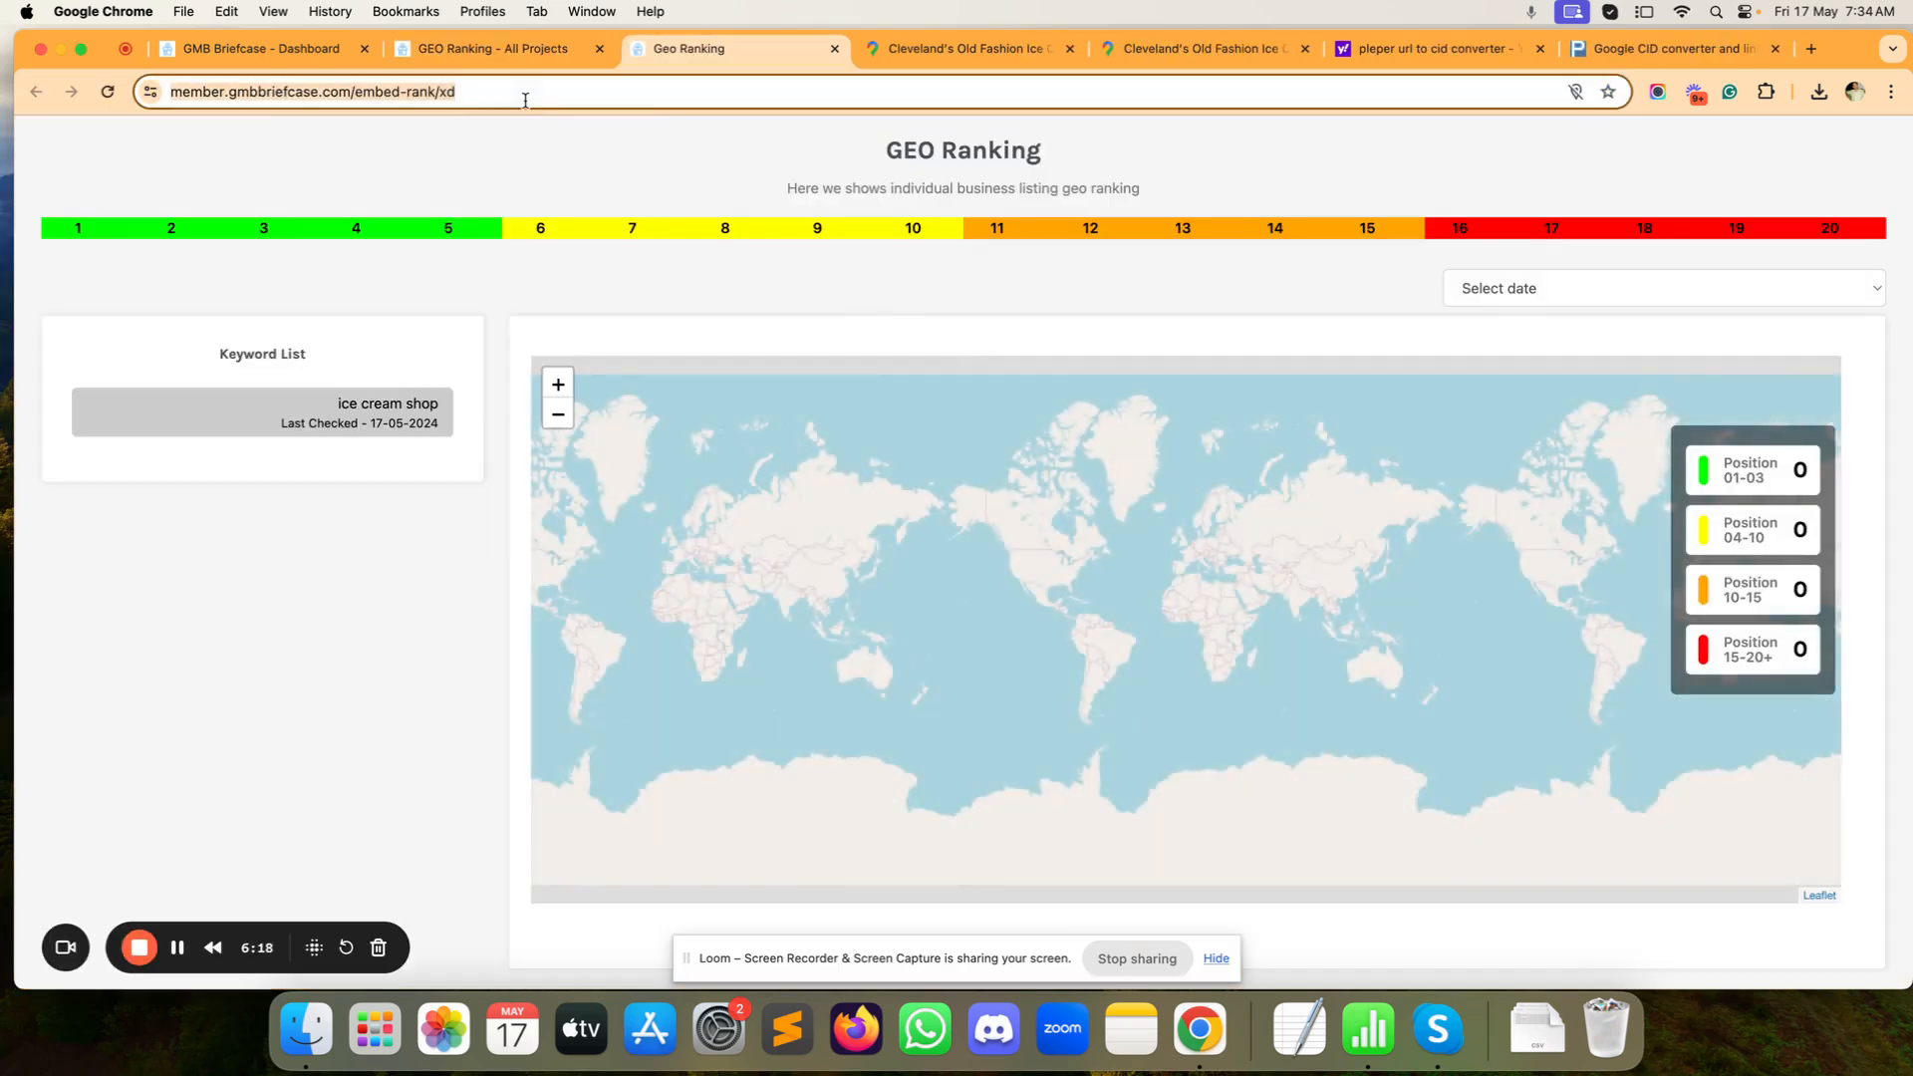
{"action": "left_click", "coordinate": [1892, 92]}
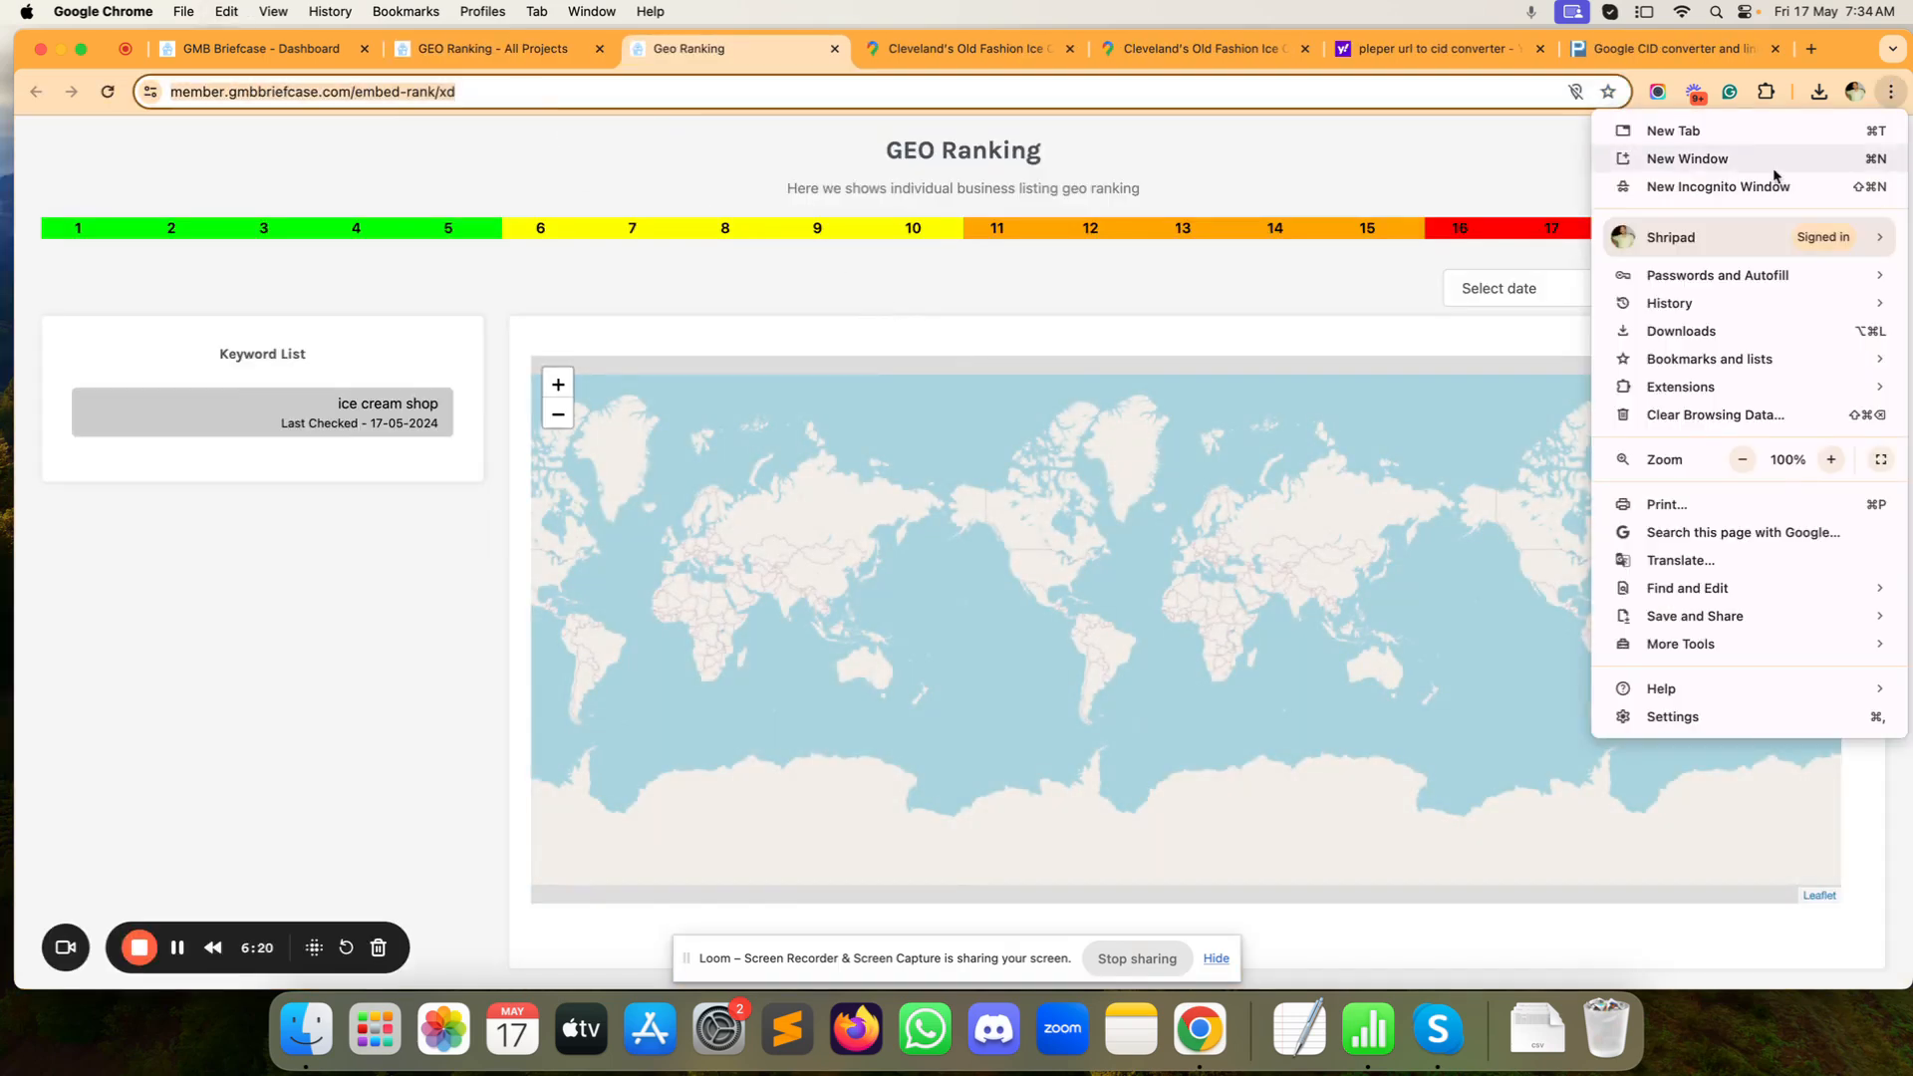
{"action": "left_click", "coordinate": [1772, 188]}
{"action": "key", "text": "super+v"}
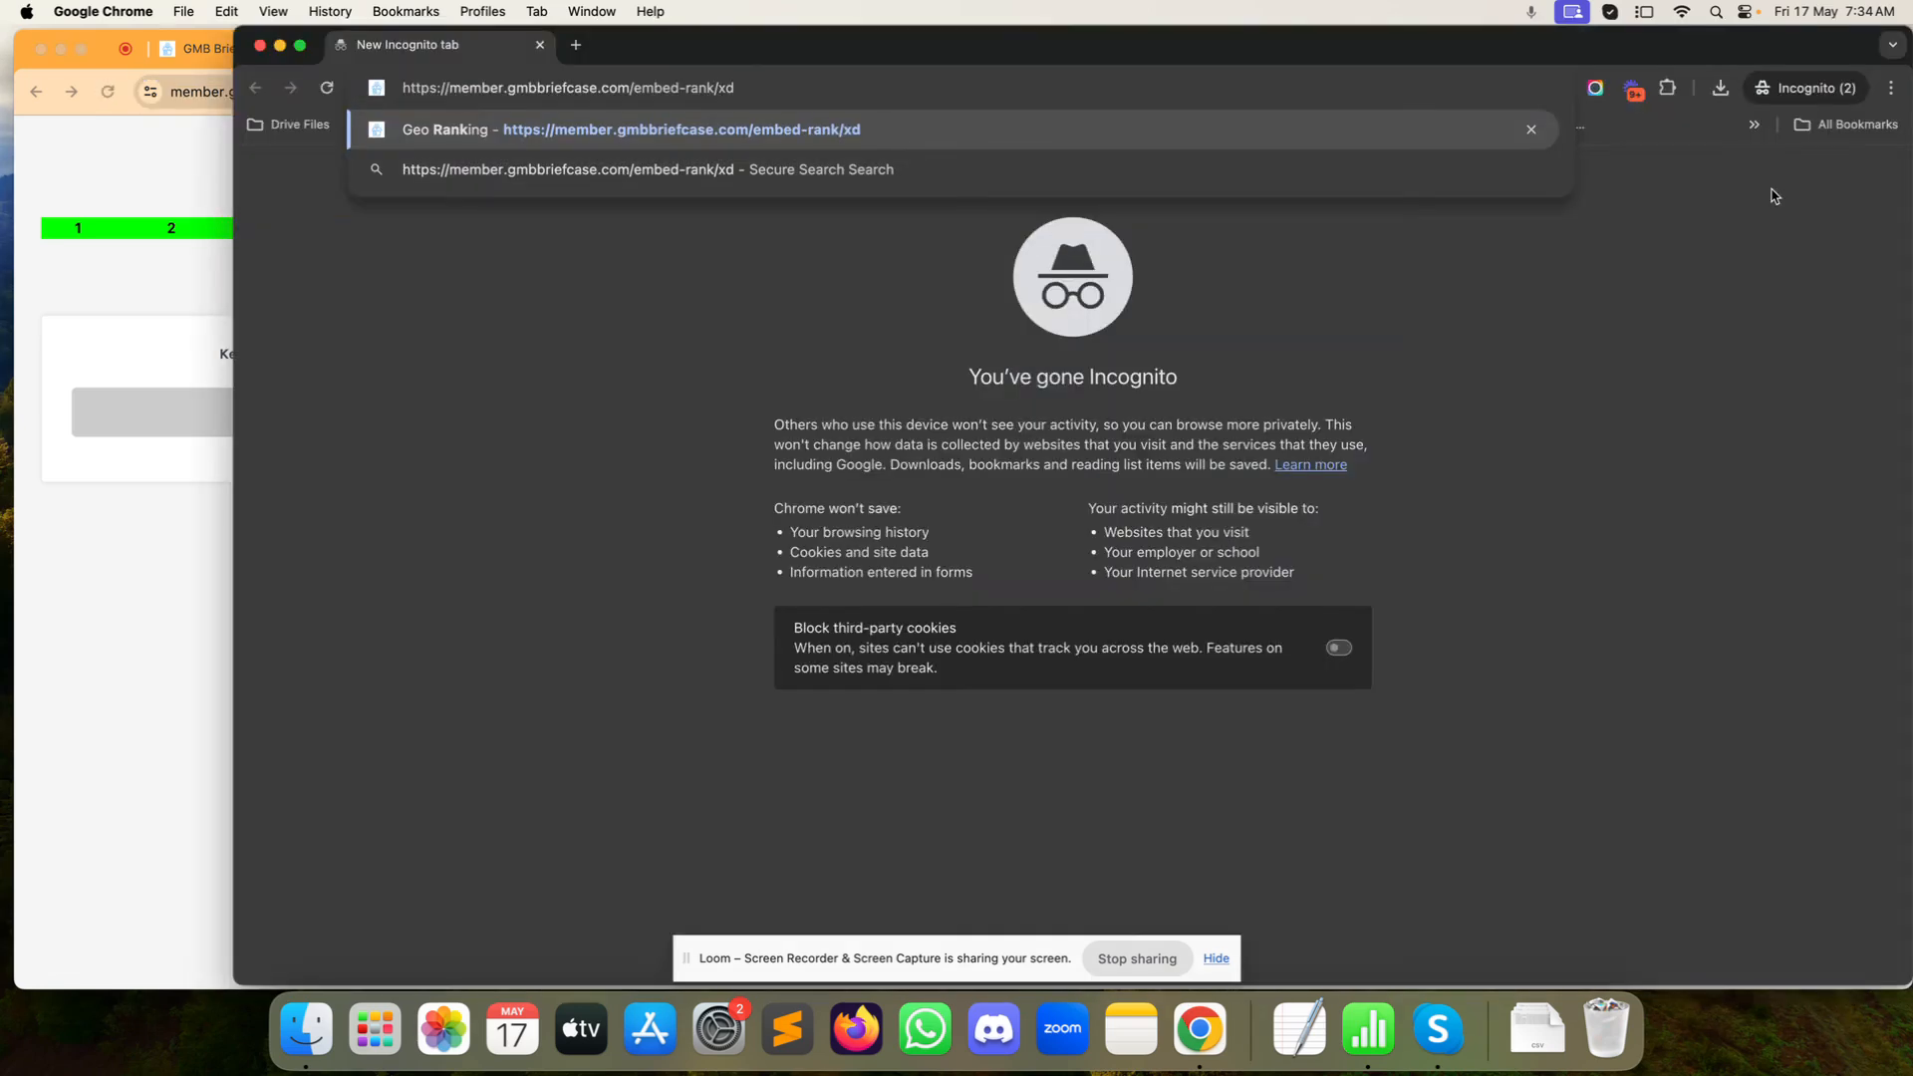
{"action": "key", "text": "Return"}
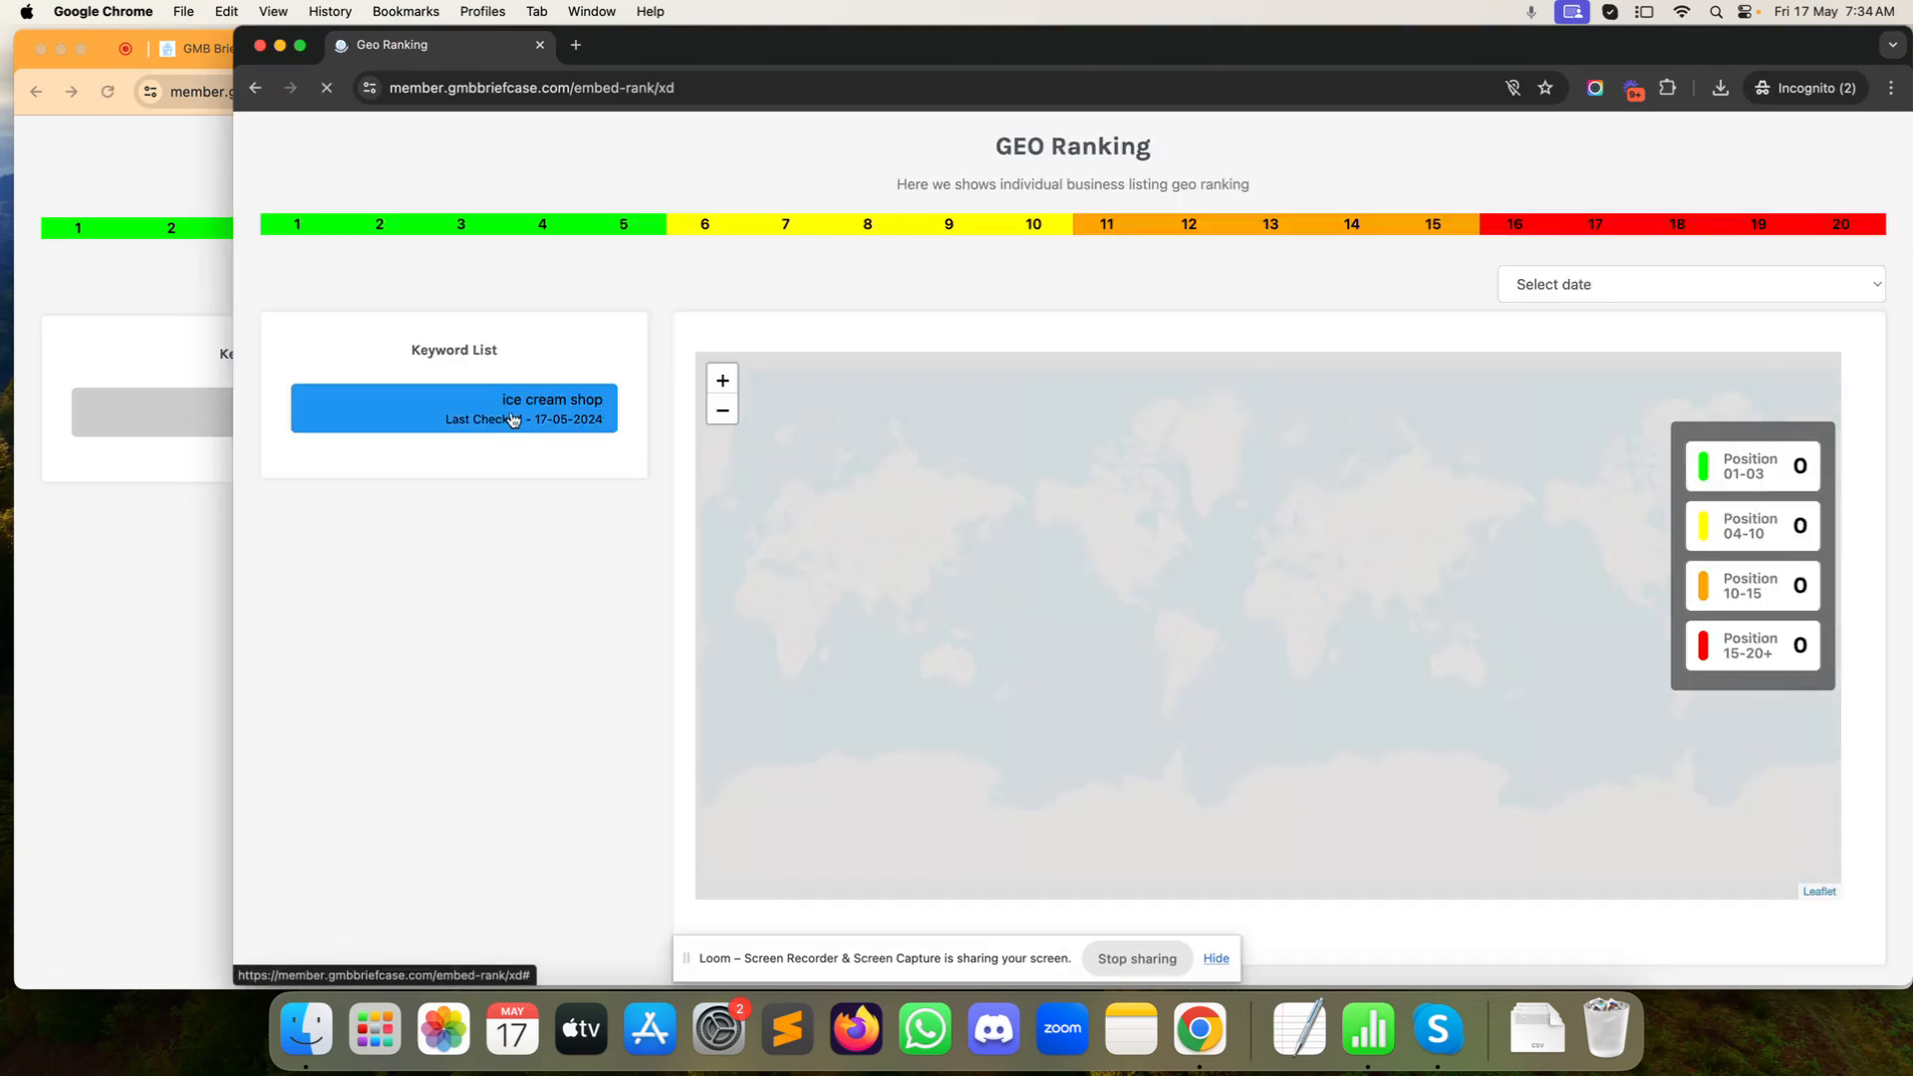
{"action": "left_click", "coordinate": [513, 420]}
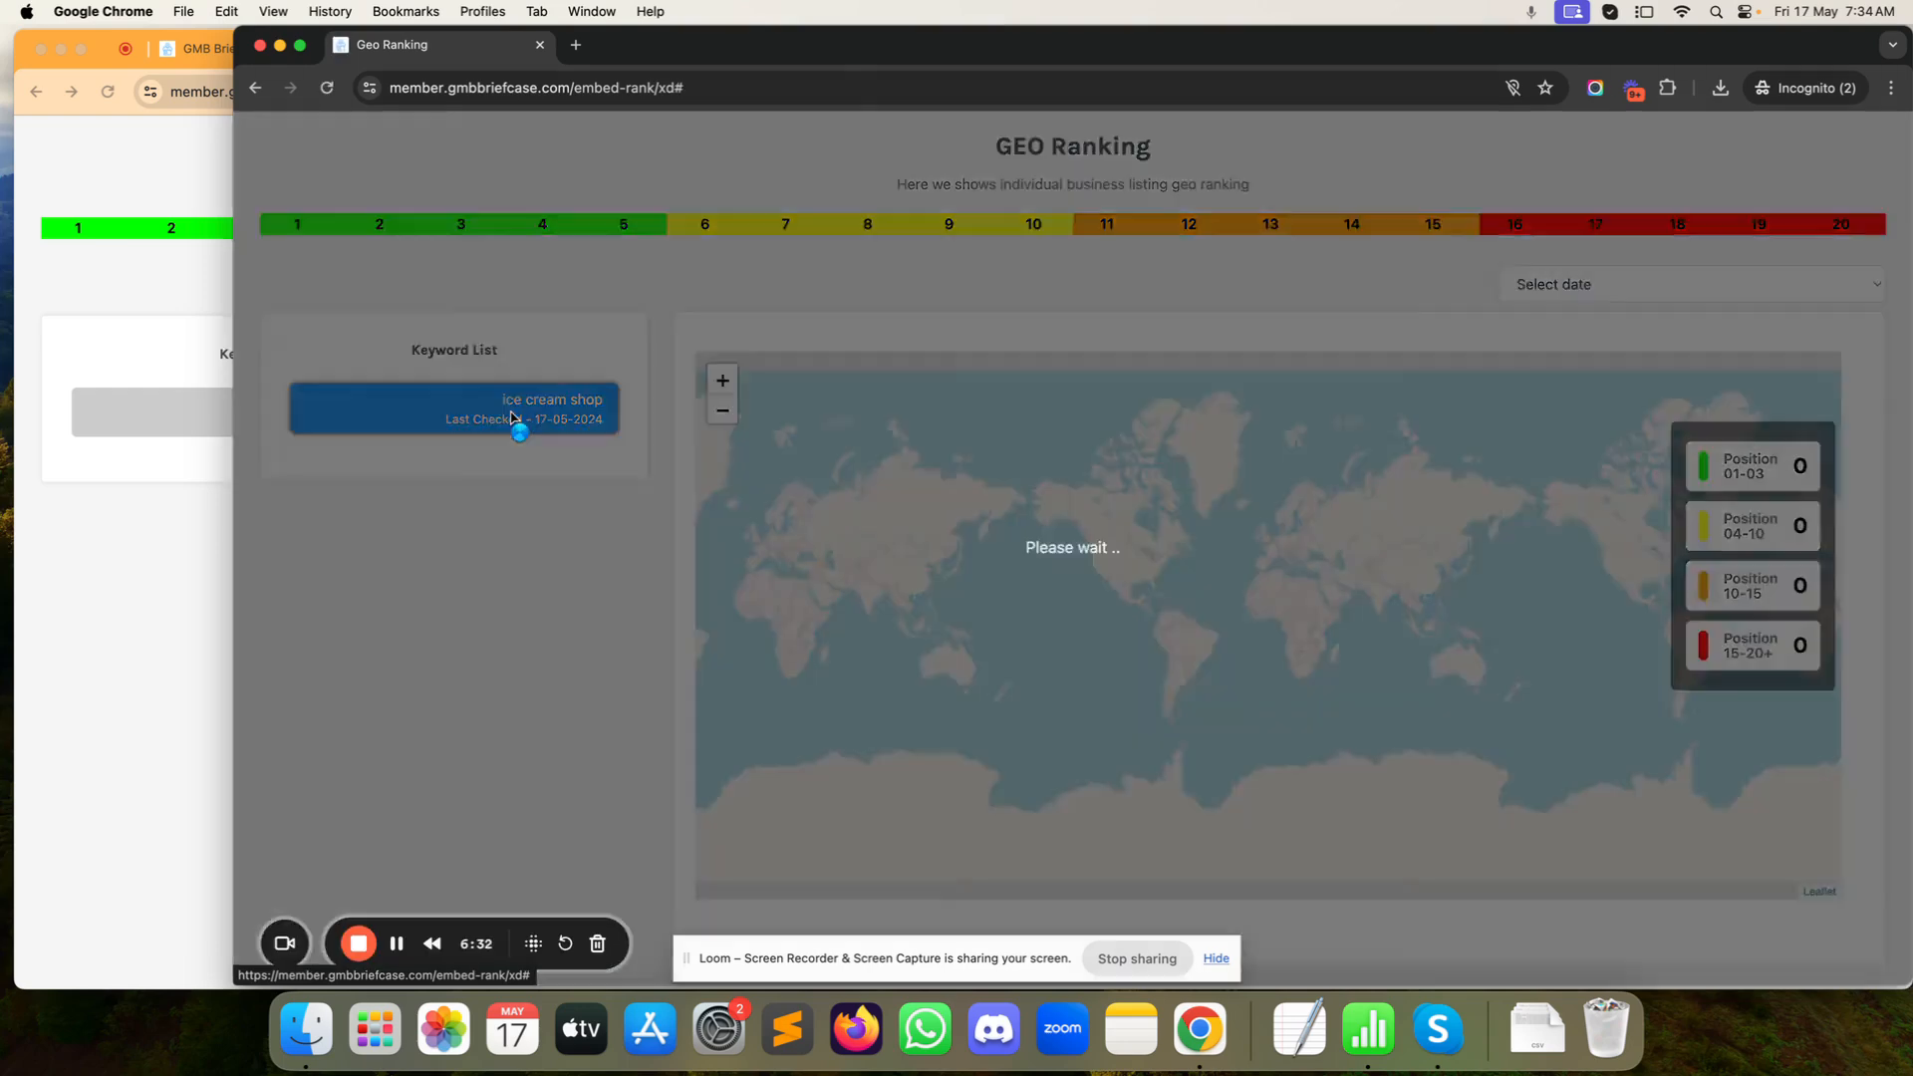
{"action": "scroll", "coordinate": [513, 417], "scroll_direction": "down", "scroll_amount": 2}
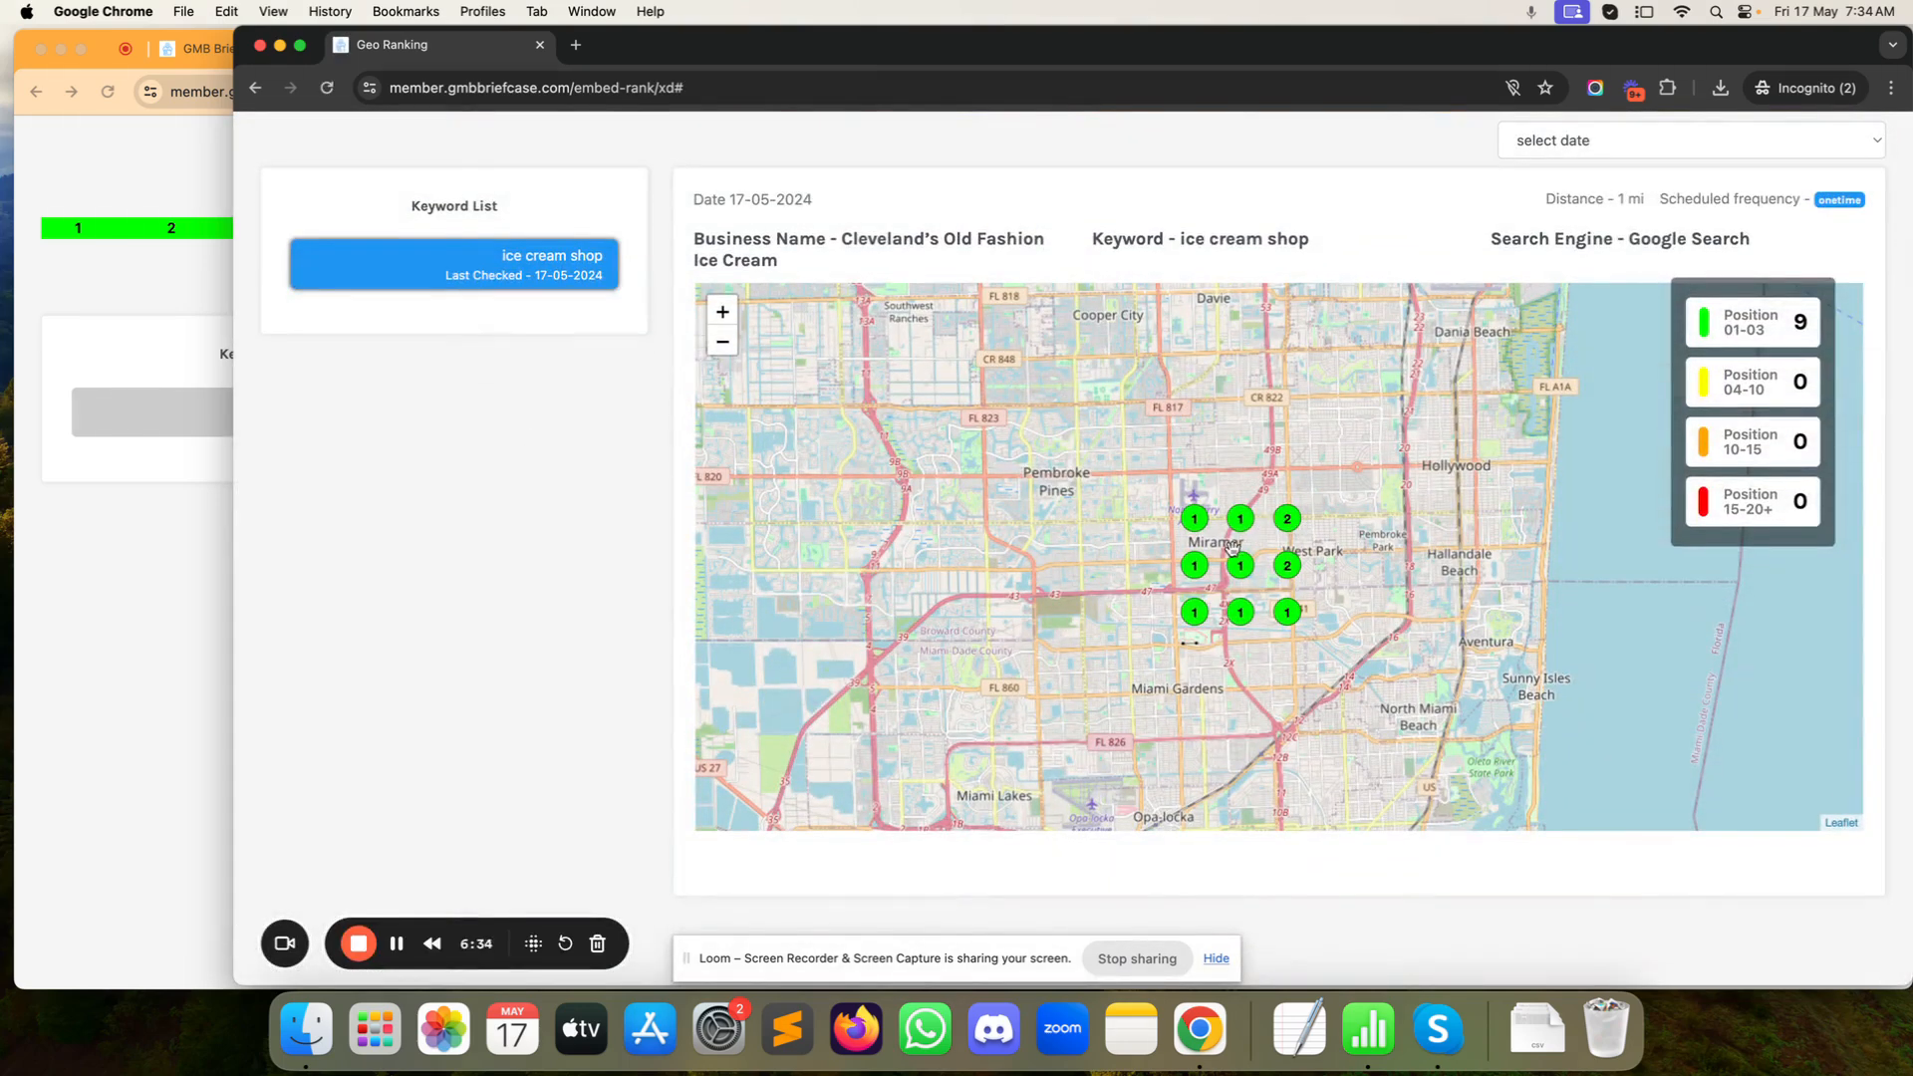
{"action": "left_click", "coordinate": [136, 568]}
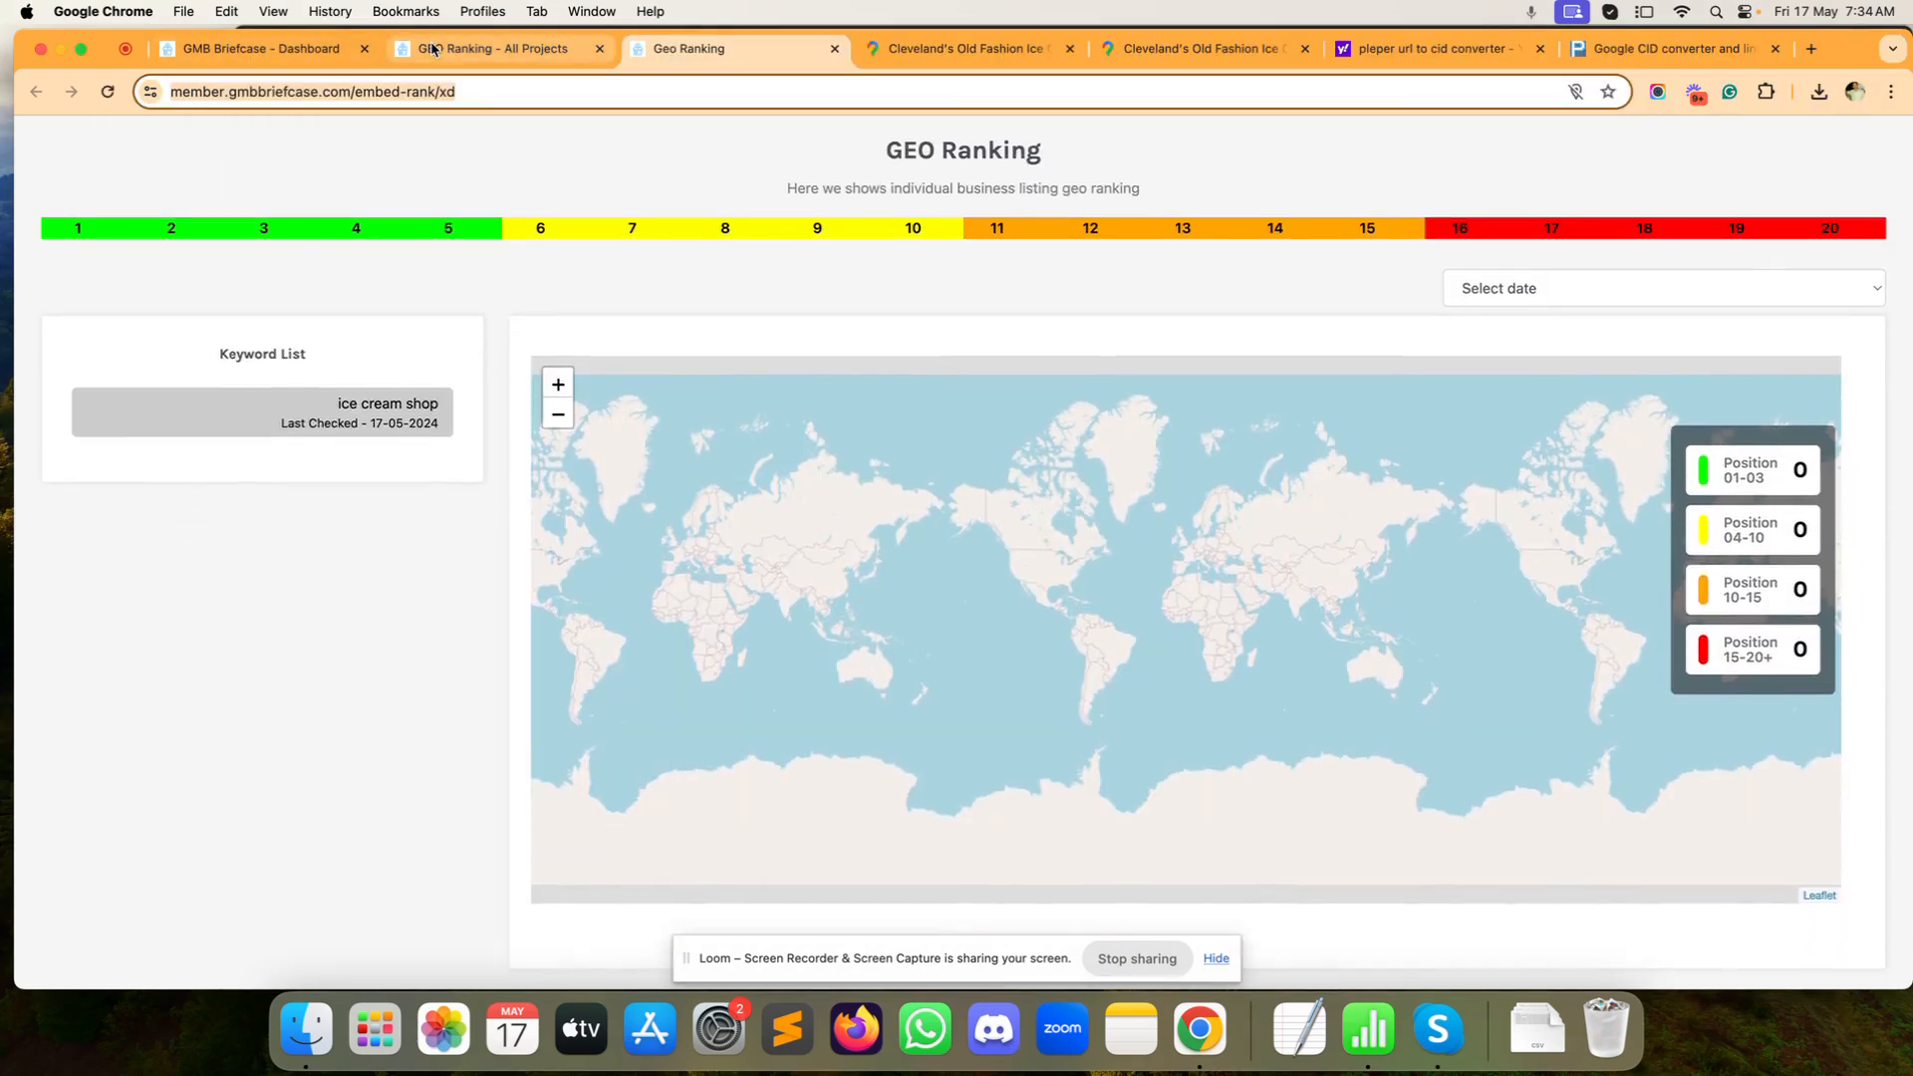
Step: From All Projects, open Rank Check Test and load the 'ice cream shop' 3×3 grid showing all nine points in positions 1–3
{"action": "left_click", "coordinate": [433, 48]}
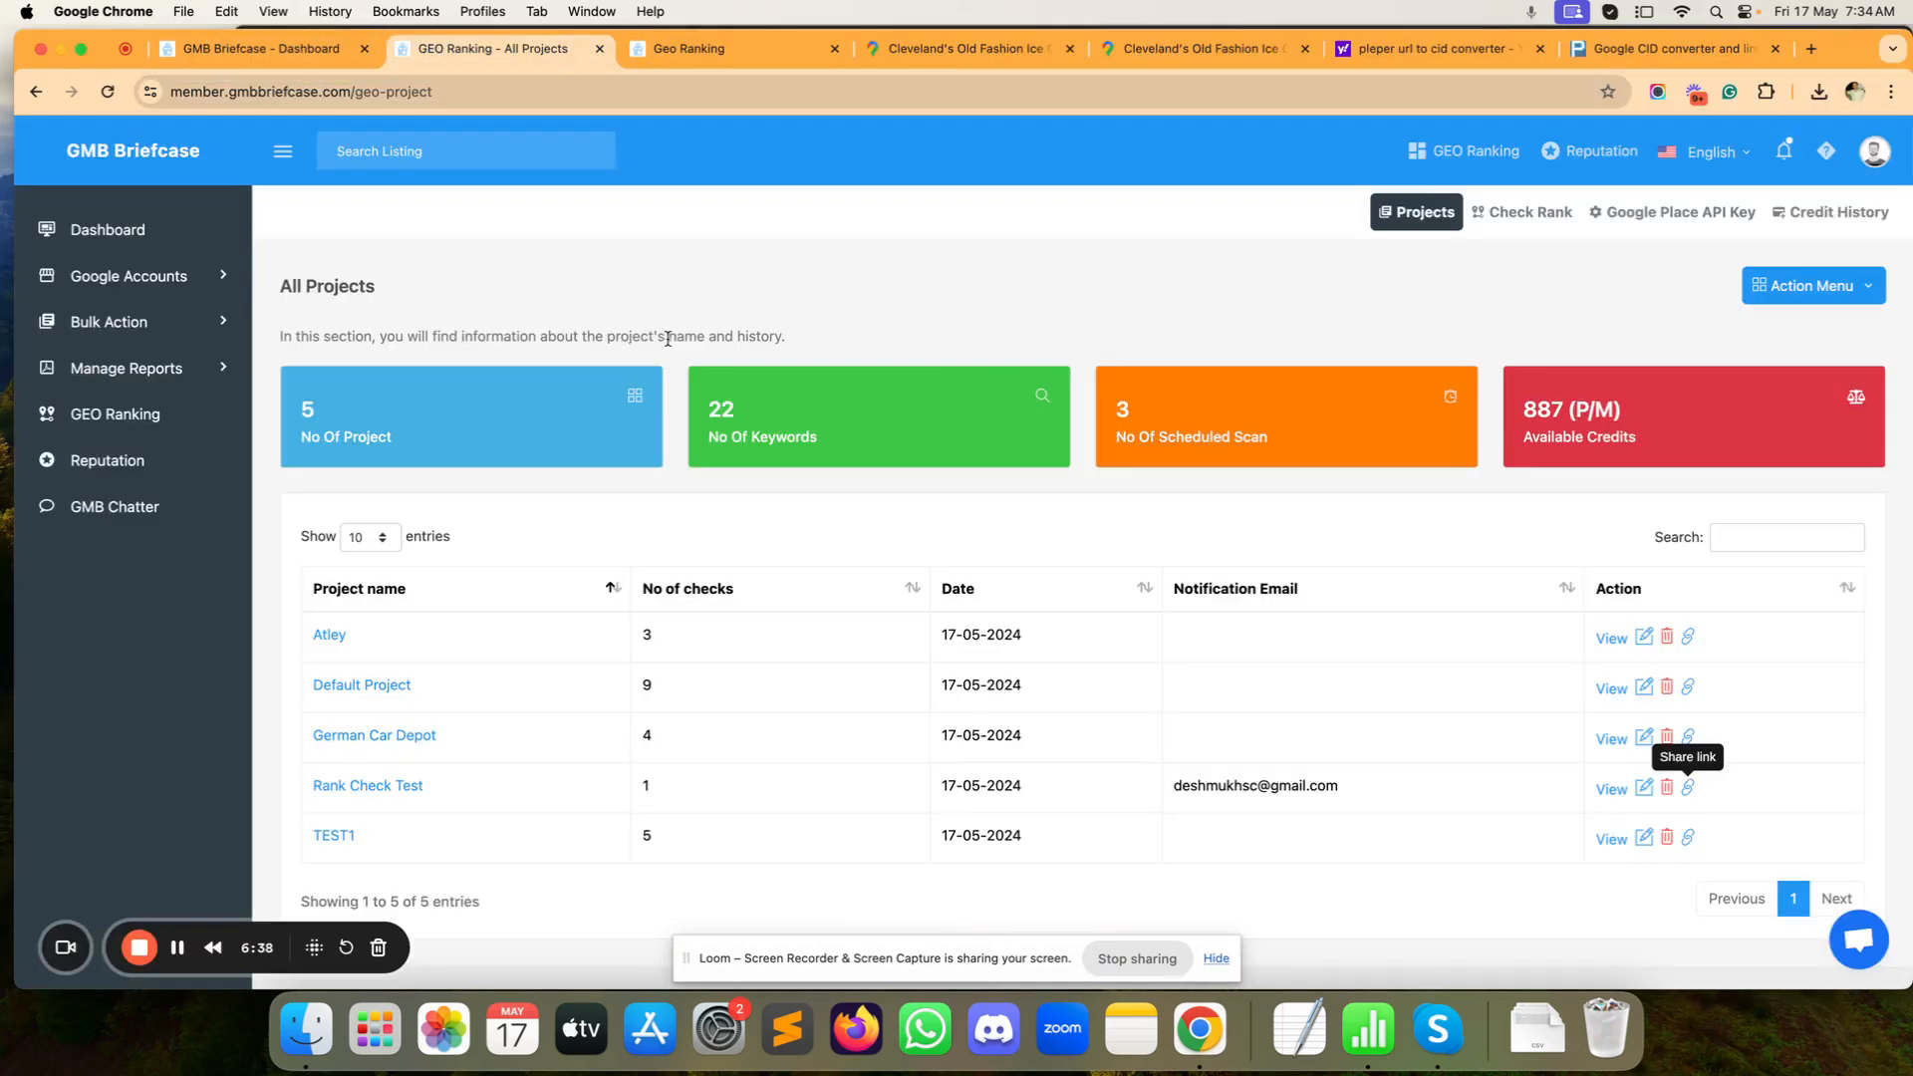
{"action": "left_click", "coordinate": [398, 795]}
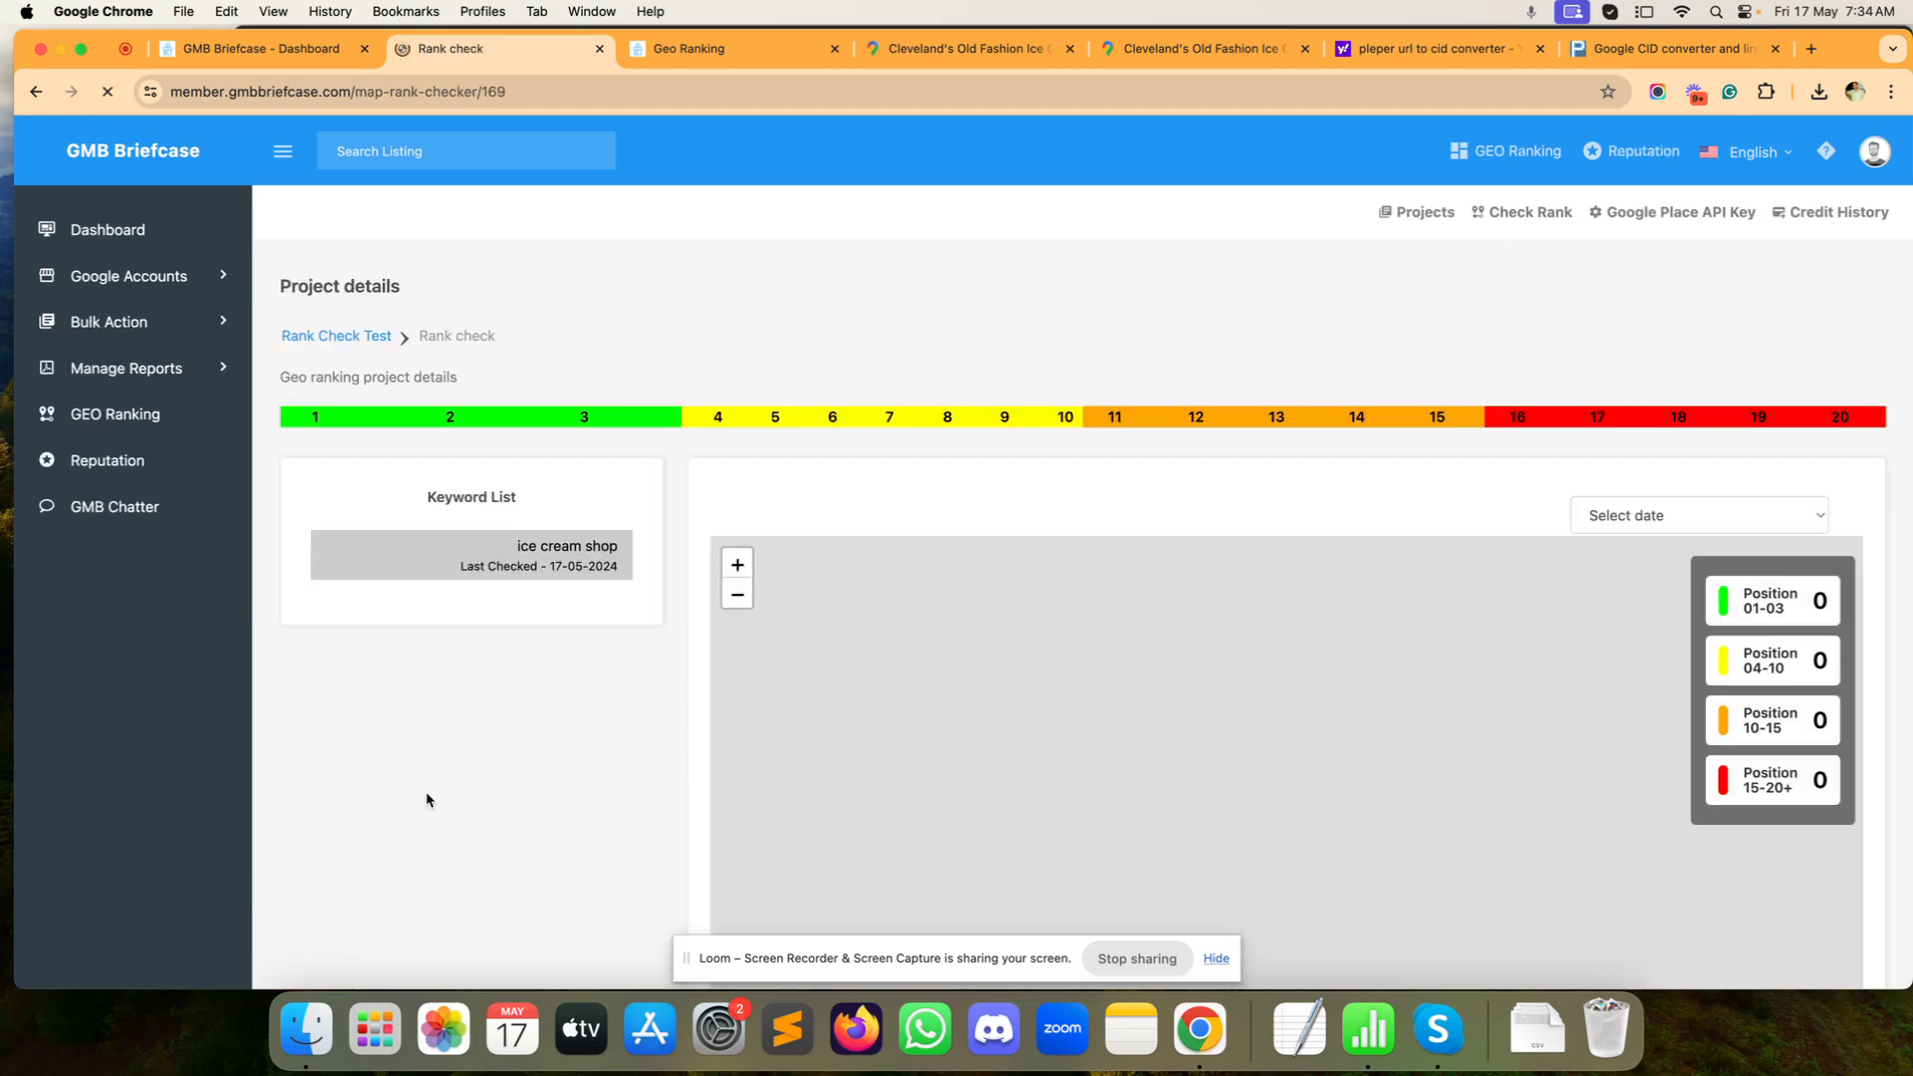
{"action": "left_click", "coordinate": [583, 550]}
{"action": "scroll", "coordinate": [559, 581], "scroll_direction": "down", "scroll_amount": 3}
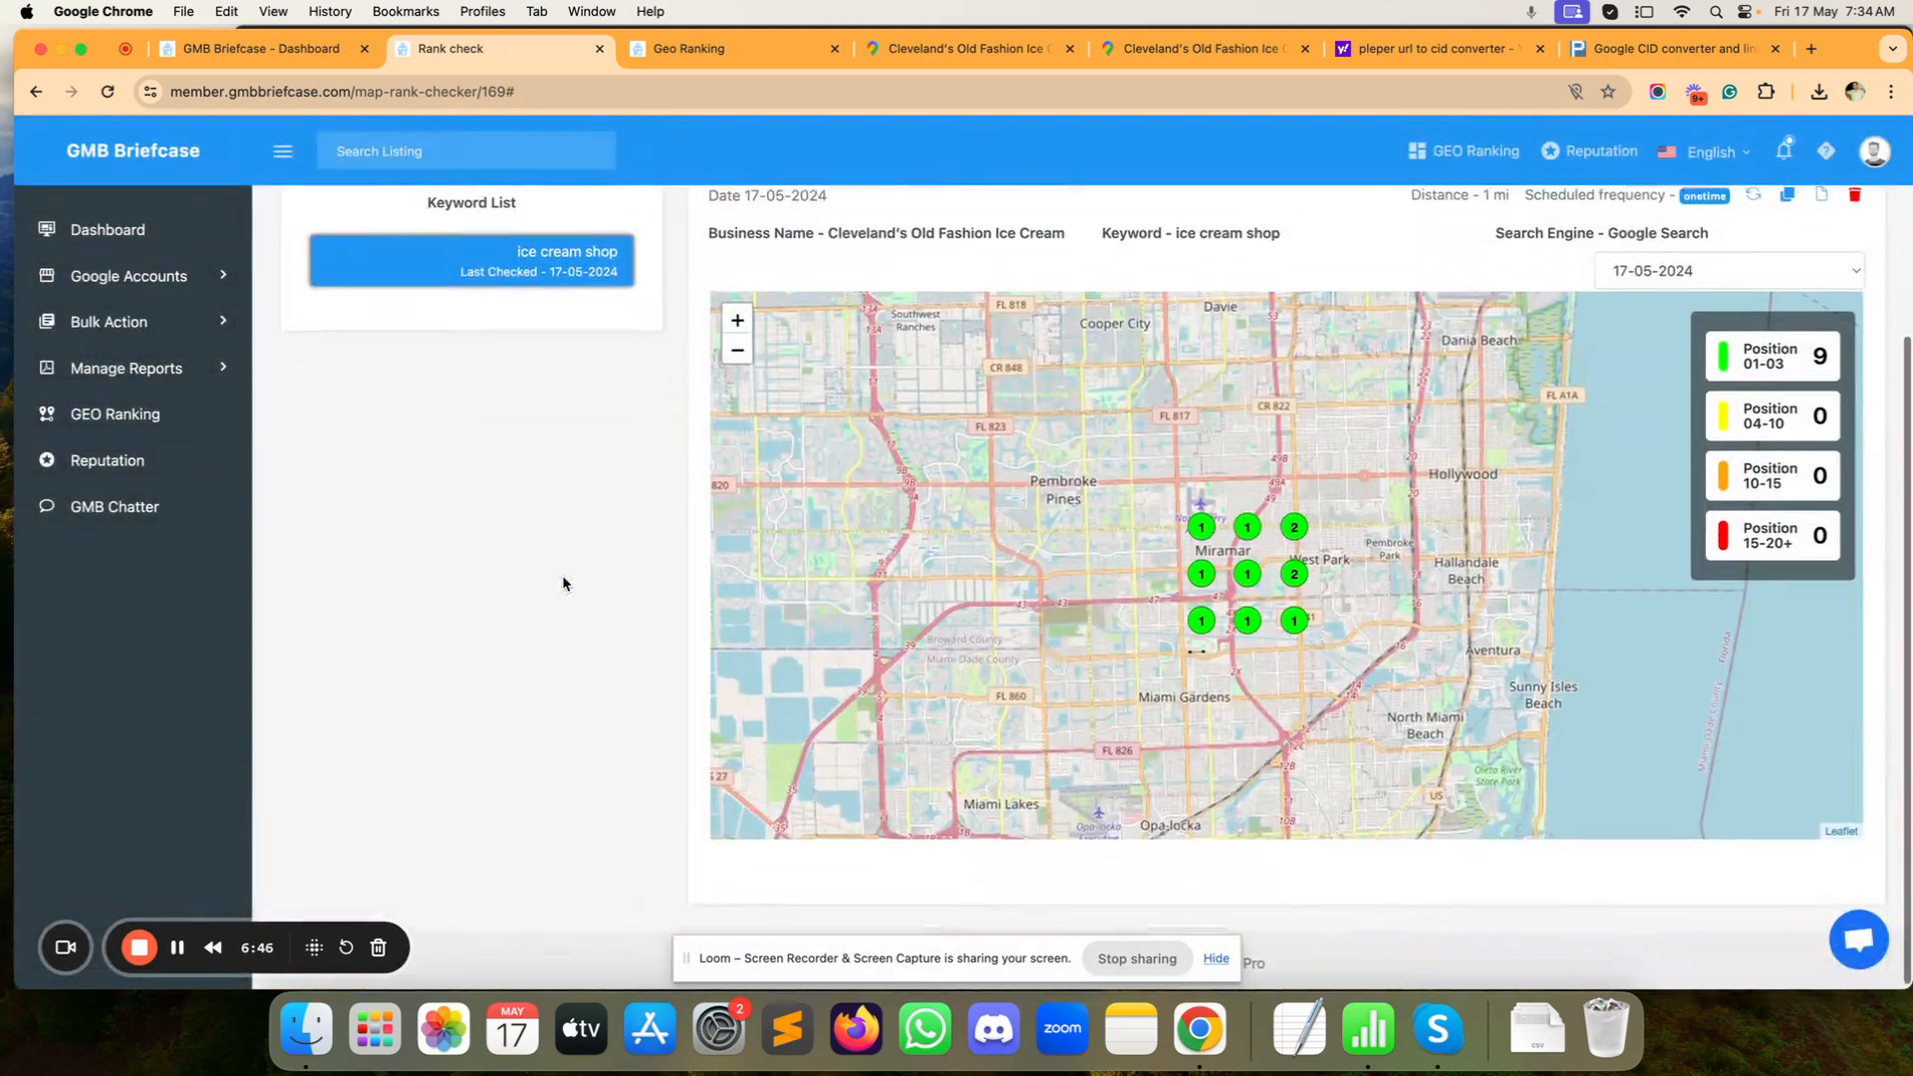
{"action": "scroll", "coordinate": [583, 591], "scroll_direction": "up", "scroll_amount": 3}
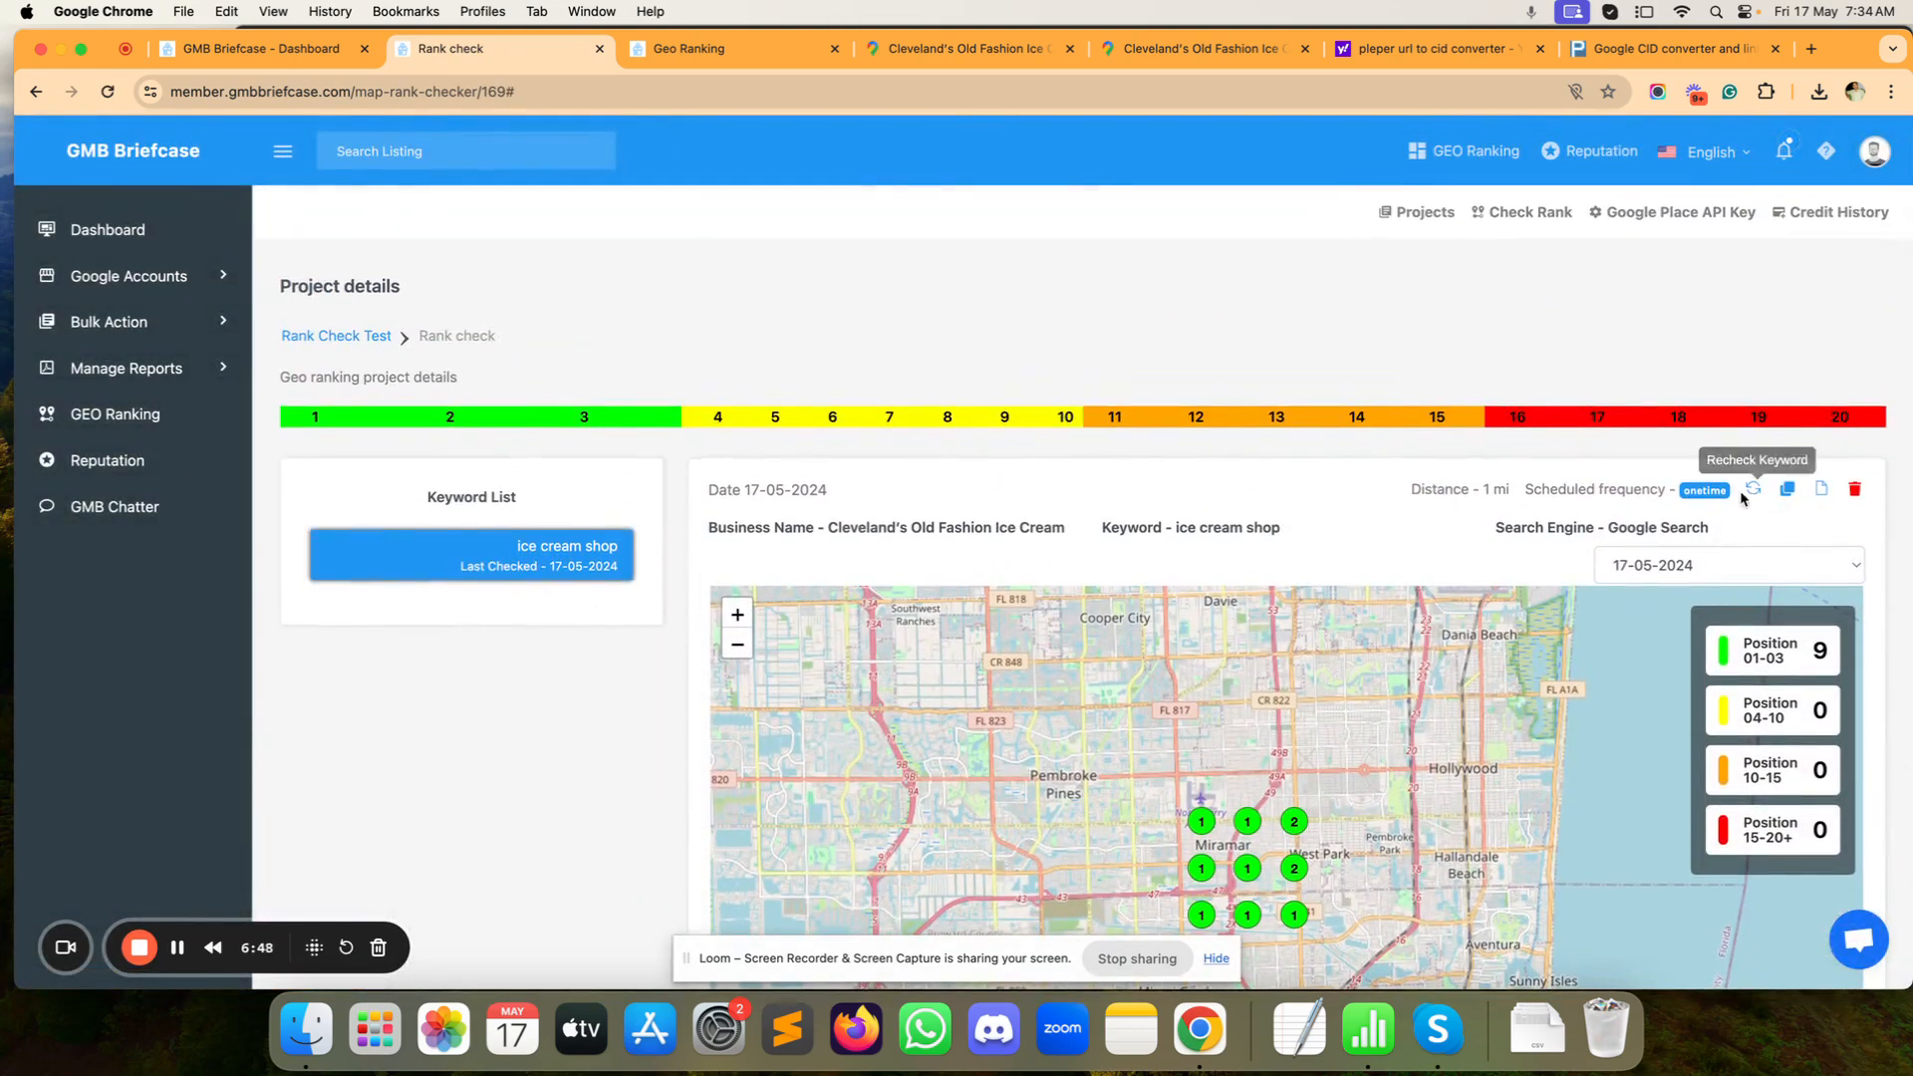